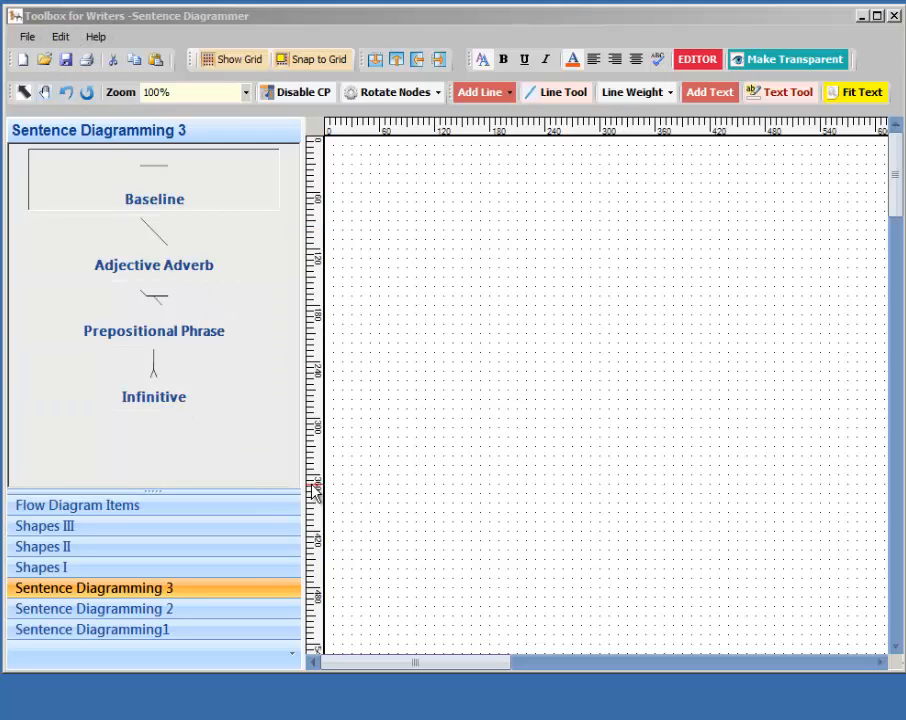
Open the diagram setup's fill style settings, review the available brush types, and close them without changes
{"action": "left_click", "coordinate": [29, 38]}
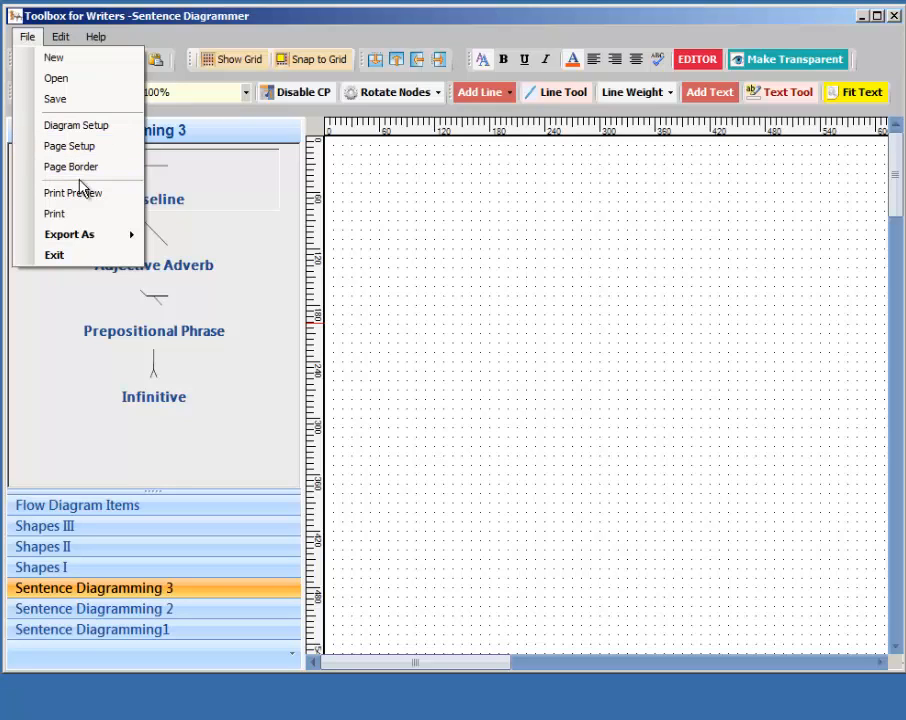
{"action": "left_click", "coordinate": [96, 128]}
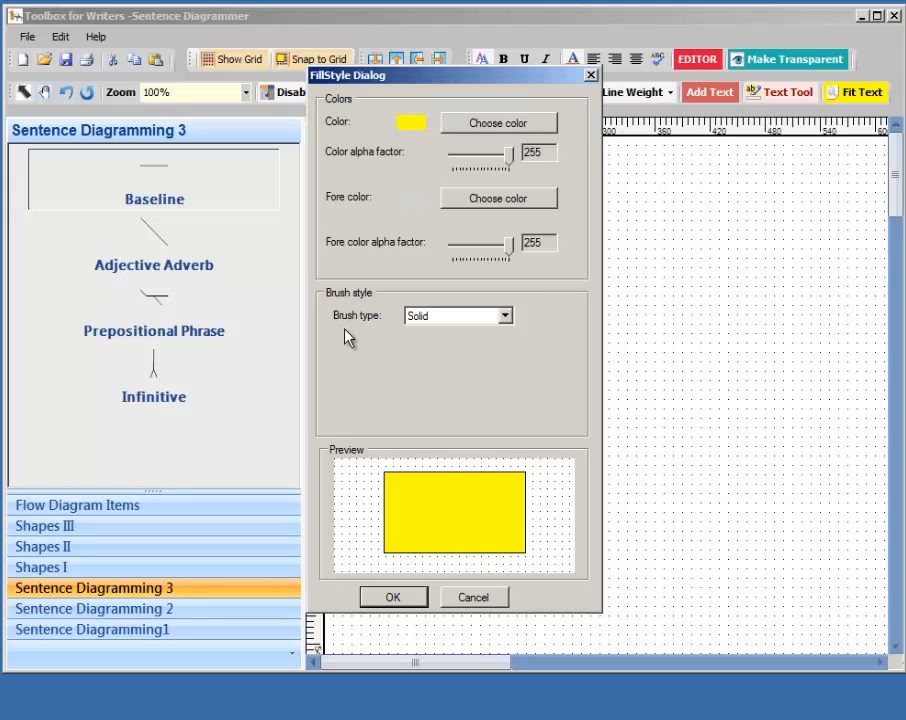
{"action": "left_click", "coordinate": [507, 318]}
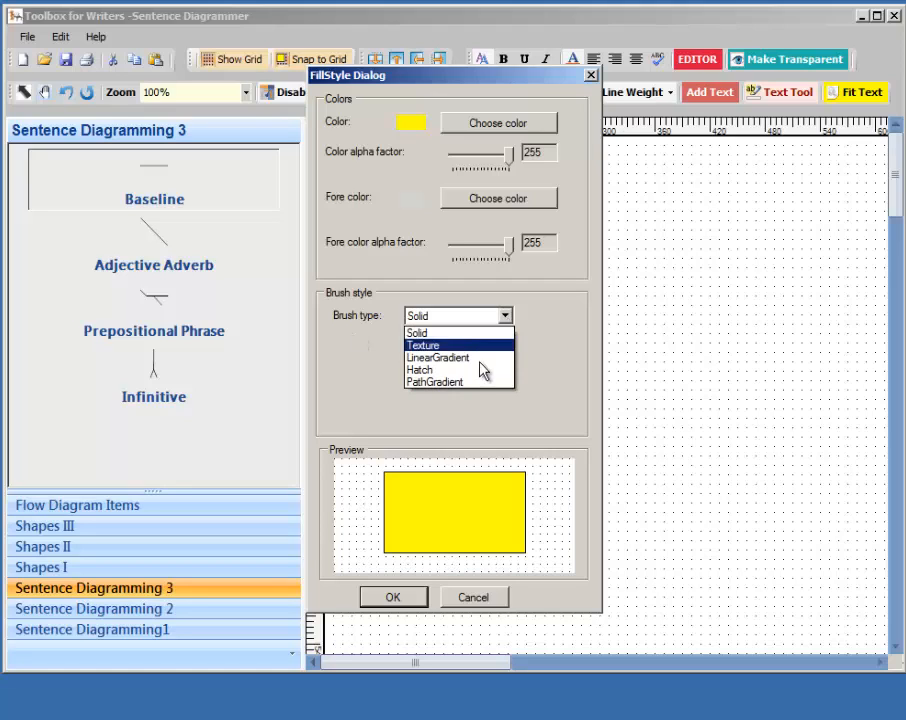
{"action": "left_click", "coordinate": [507, 318]}
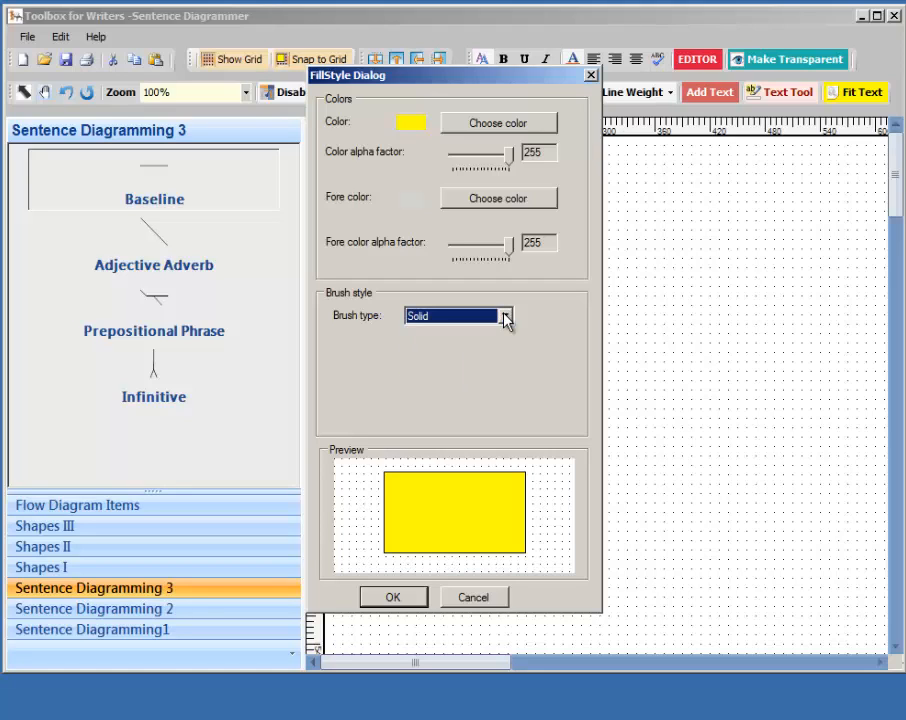
{"action": "left_click", "coordinate": [470, 598]}
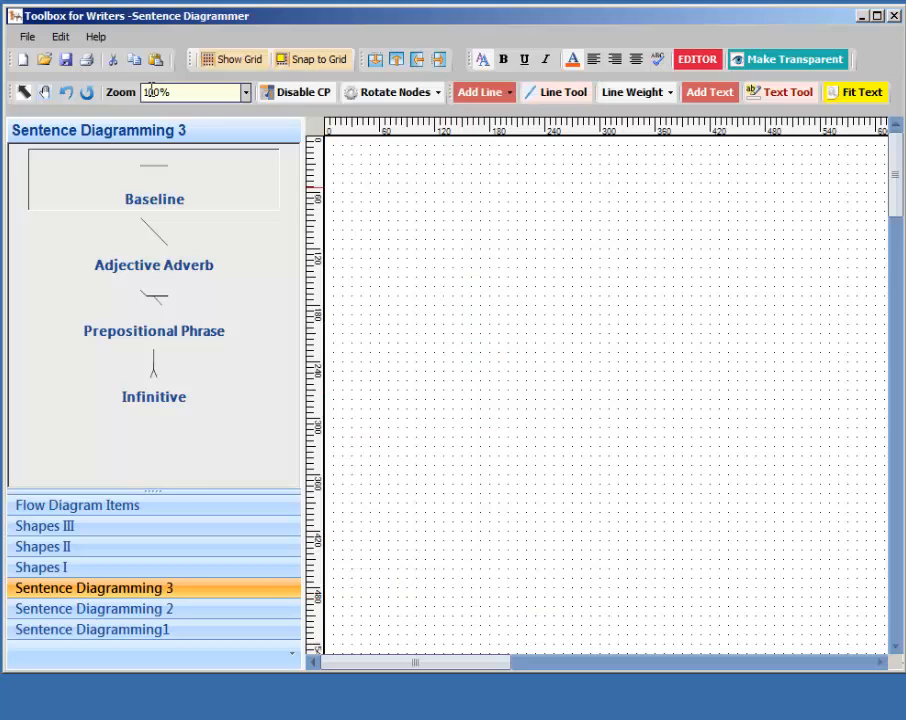
{"action": "left_click", "coordinate": [60, 40]}
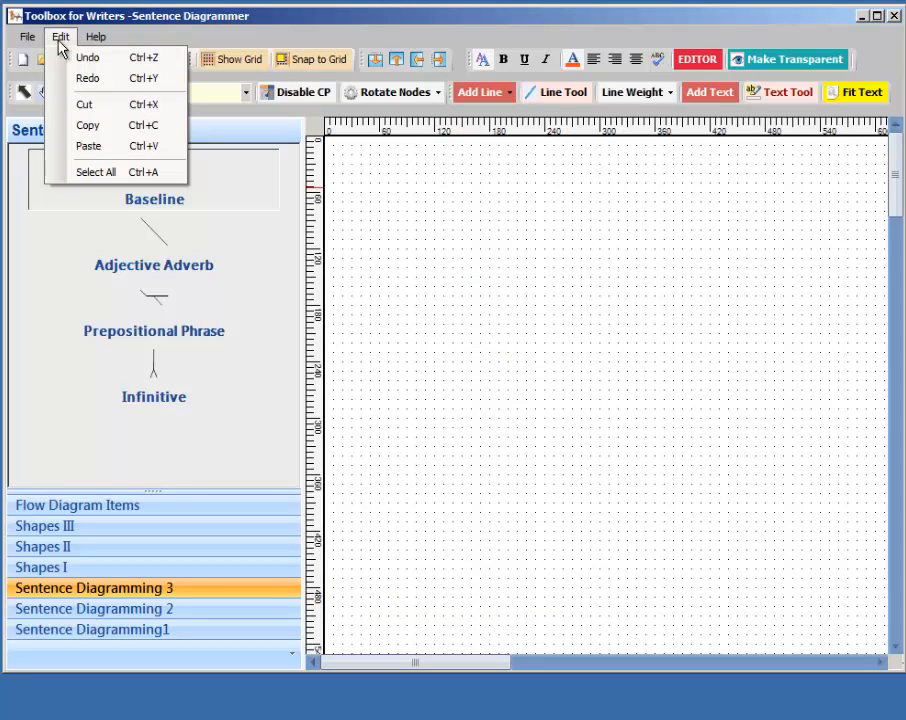
{"action": "mouse_move", "coordinate": [102, 33]}
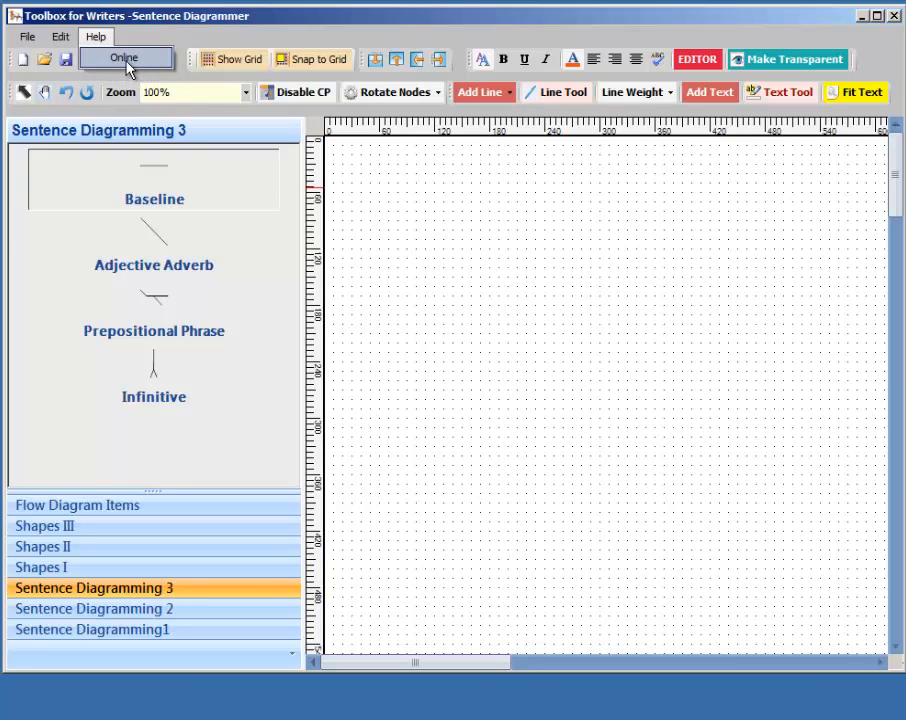
{"action": "left_click", "coordinate": [218, 39]}
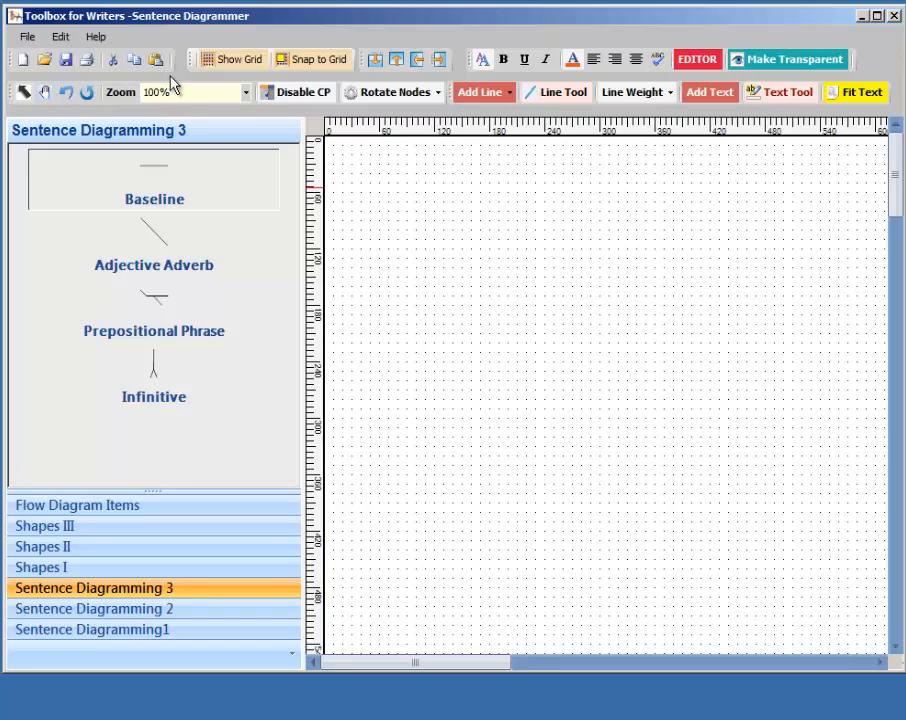
Hide the canvas grid and show it again, and switch Snap to Grid off and back on
{"action": "left_click", "coordinate": [229, 63]}
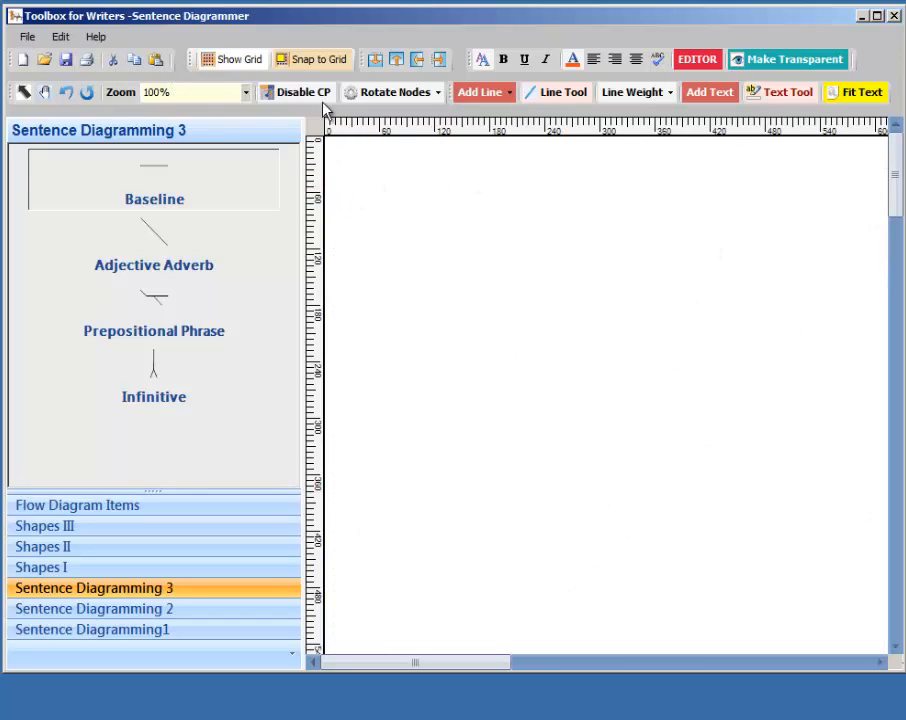
{"action": "left_click", "coordinate": [257, 66]}
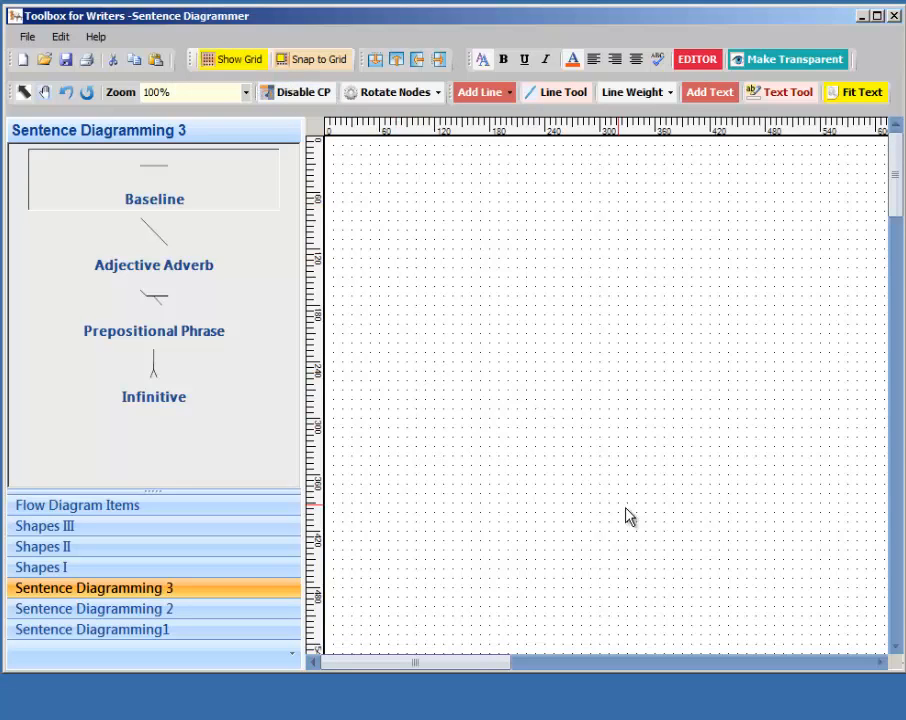
{"action": "left_click", "coordinate": [323, 66]}
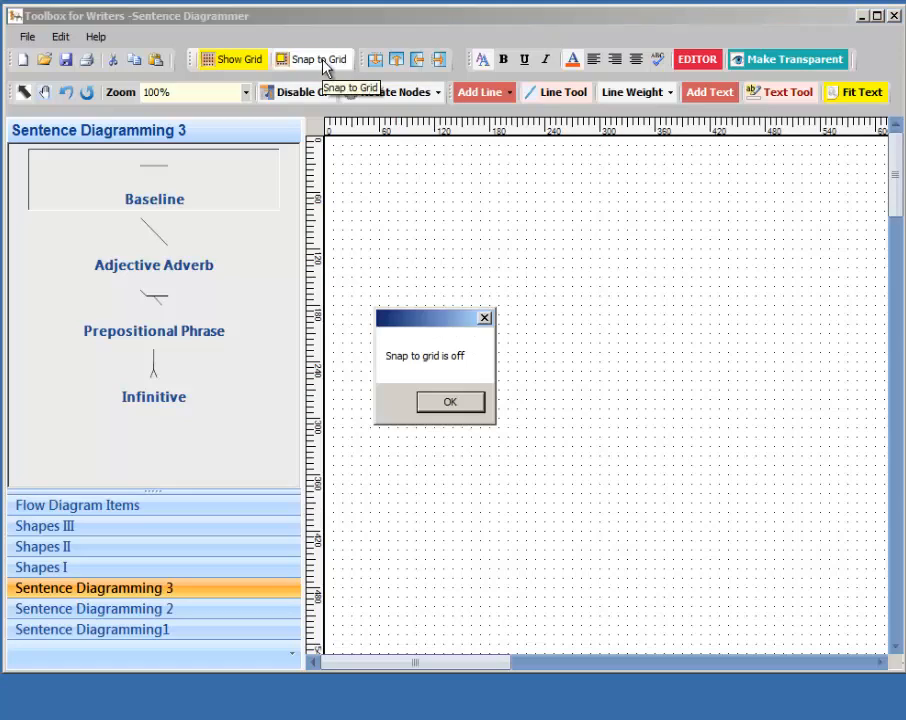
{"action": "left_click", "coordinate": [451, 403]}
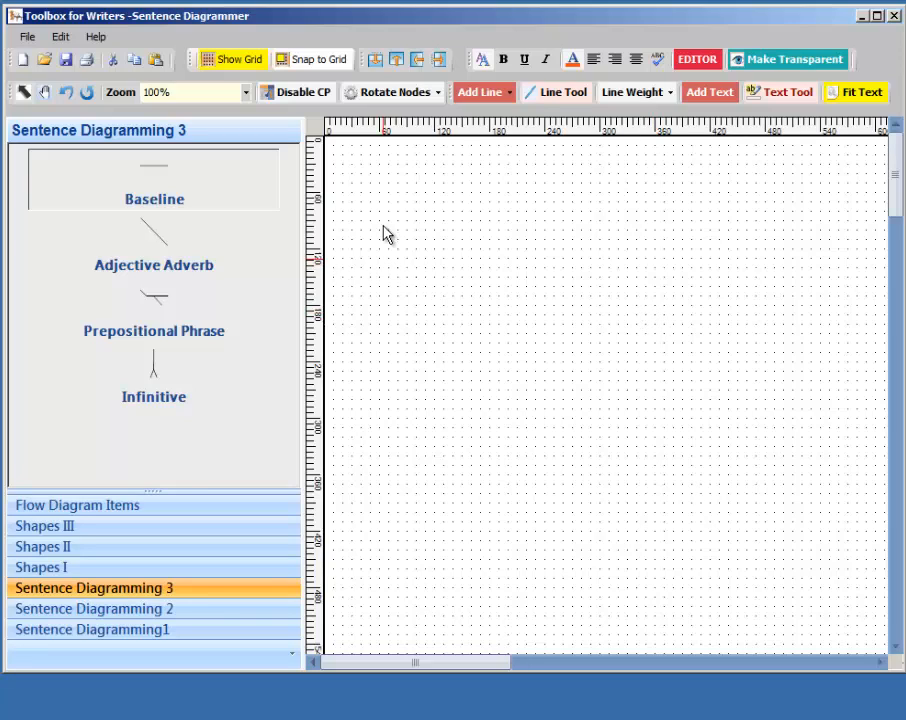
{"action": "left_click", "coordinate": [309, 65]}
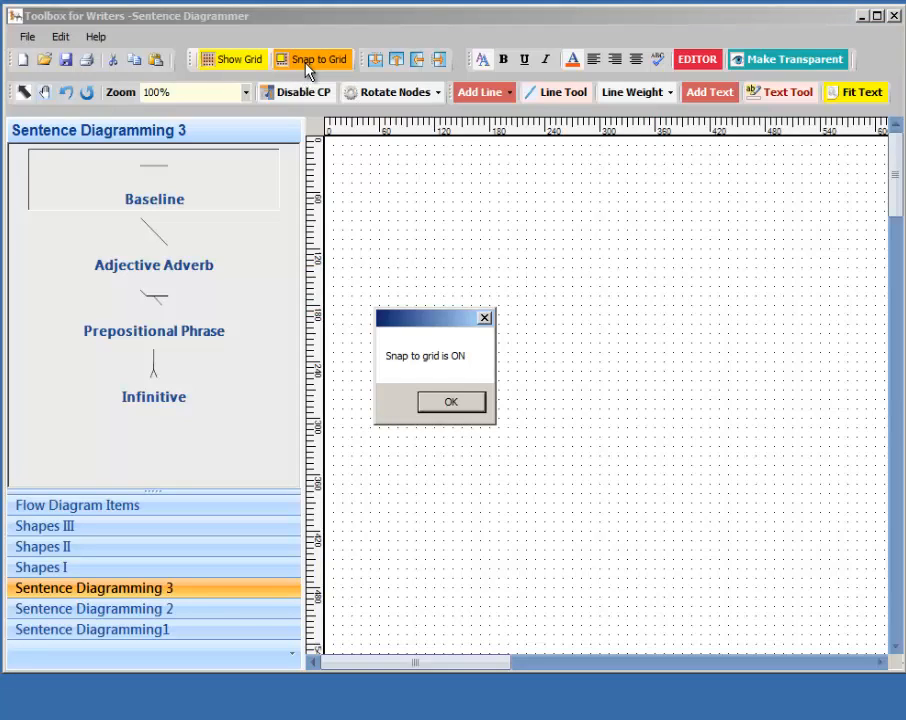
{"action": "left_click", "coordinate": [451, 403]}
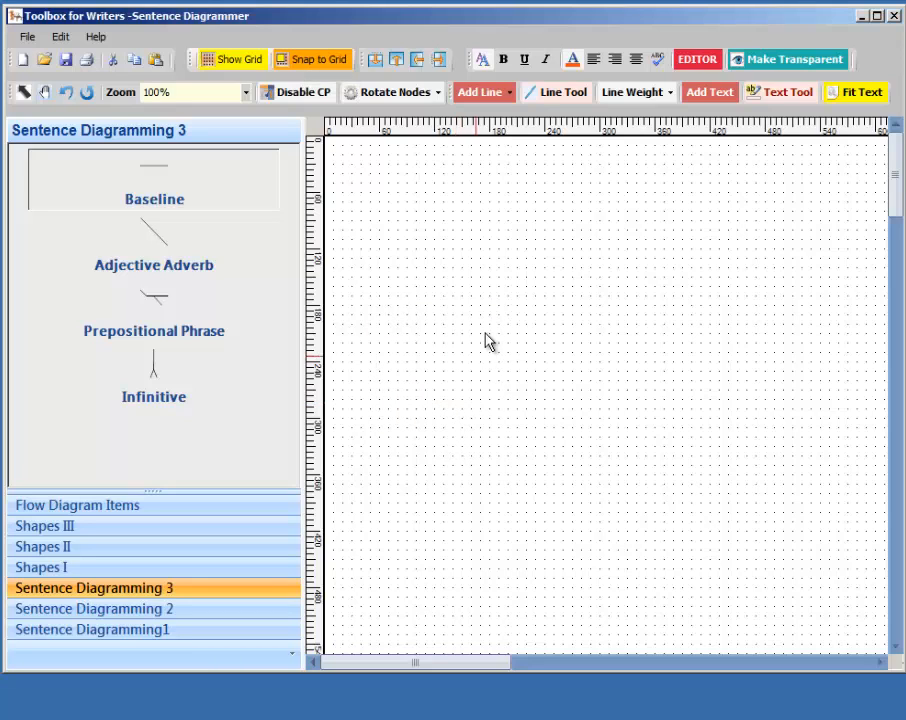
Draw a long horizontal line across the upper canvas with Snap to Grid on, and undo it
{"action": "left_click", "coordinate": [552, 92]}
{"action": "mouse_move", "coordinate": [406, 286]}
{"action": "left_mouse_down"}
{"action": "mouse_move", "coordinate": [708, 307]}
{"action": "mouse_move", "coordinate": [727, 286]}
{"action": "left_mouse_up"}
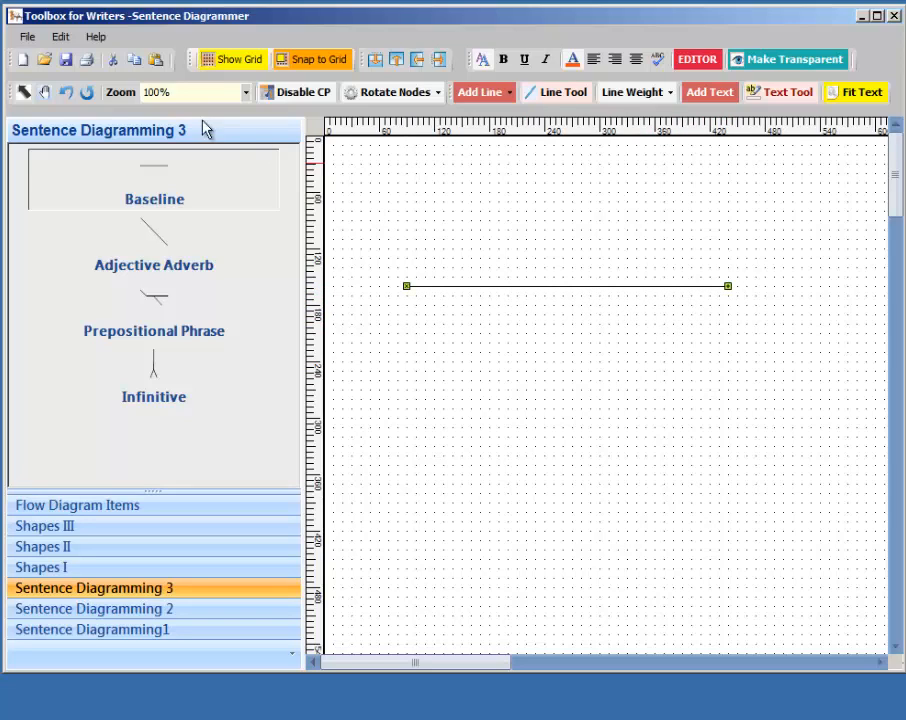
{"action": "left_click", "coordinate": [68, 94]}
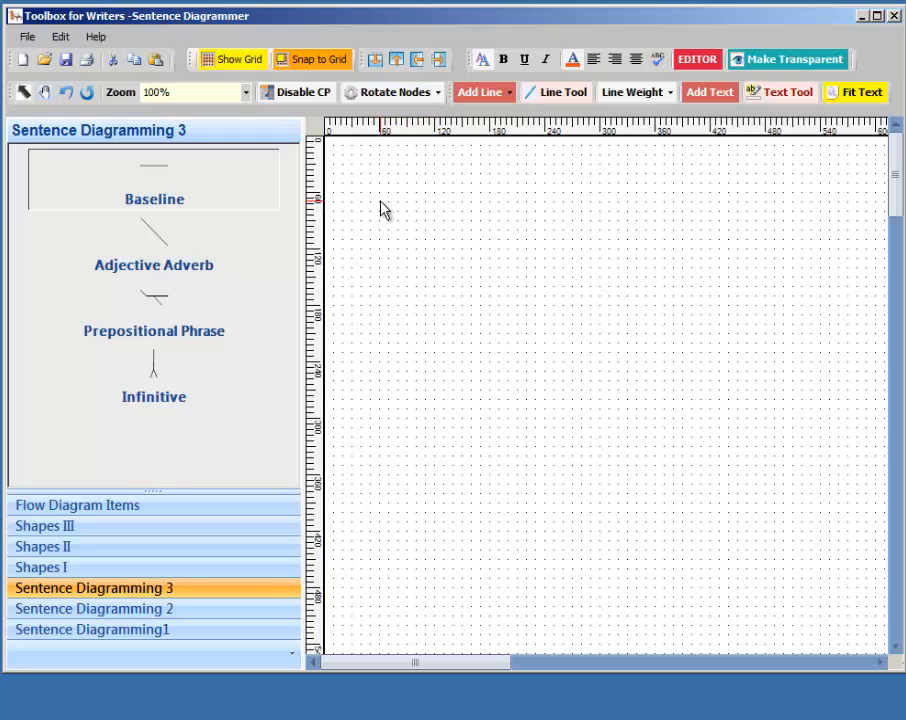
Turn off Snap to Grid for the diagram
{"action": "left_click", "coordinate": [321, 63]}
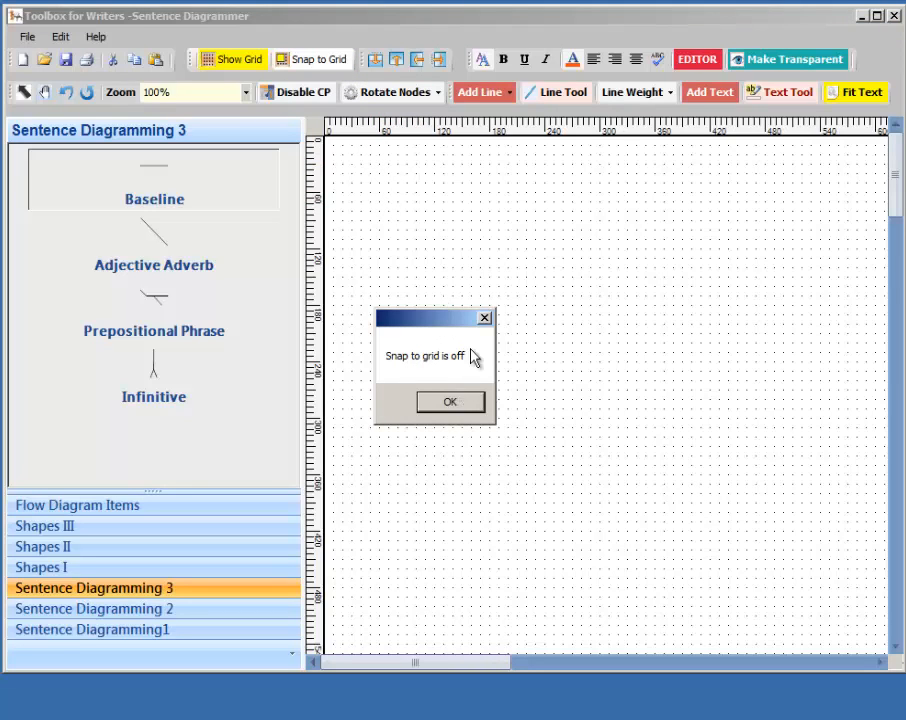
{"action": "left_click", "coordinate": [451, 403]}
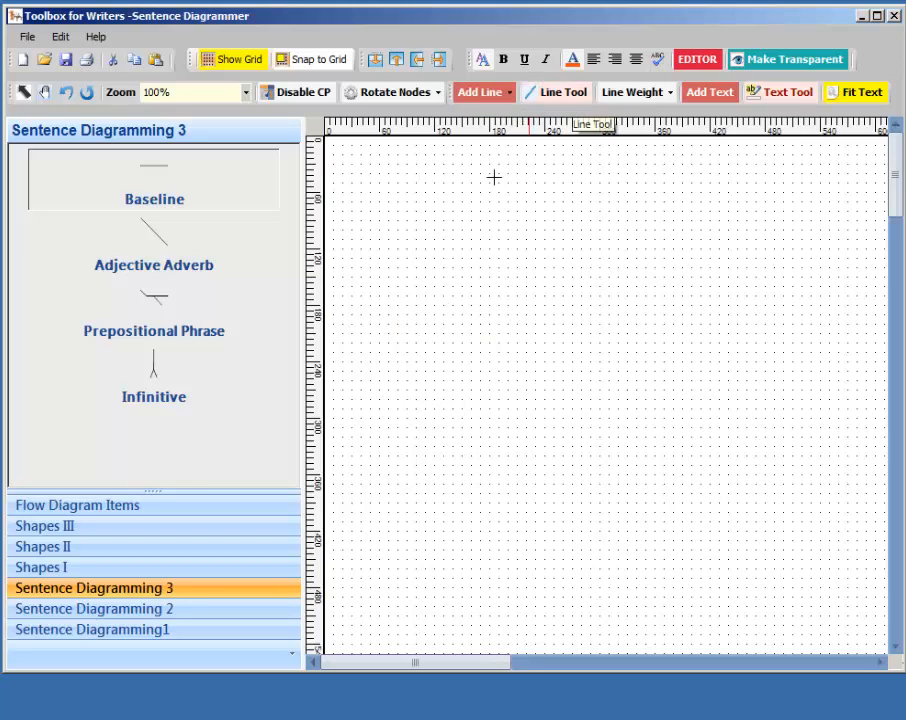
Draw a nearly horizontal unsnapped line across the upper canvas with the Line Tool, and undo it
{"action": "mouse_move", "coordinate": [402, 265]}
{"action": "left_mouse_down"}
{"action": "mouse_move", "coordinate": [760, 273]}
{"action": "mouse_move", "coordinate": [778, 257]}
{"action": "mouse_move", "coordinate": [772, 281]}
{"action": "mouse_move", "coordinate": [778, 261]}
{"action": "left_mouse_up"}
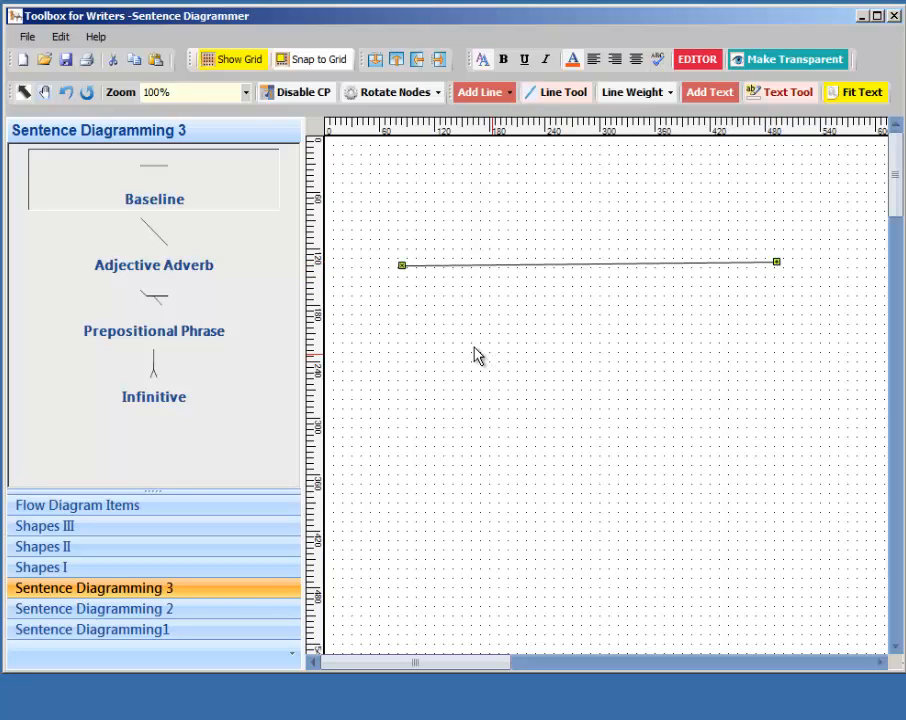
{"action": "left_click", "coordinate": [66, 92]}
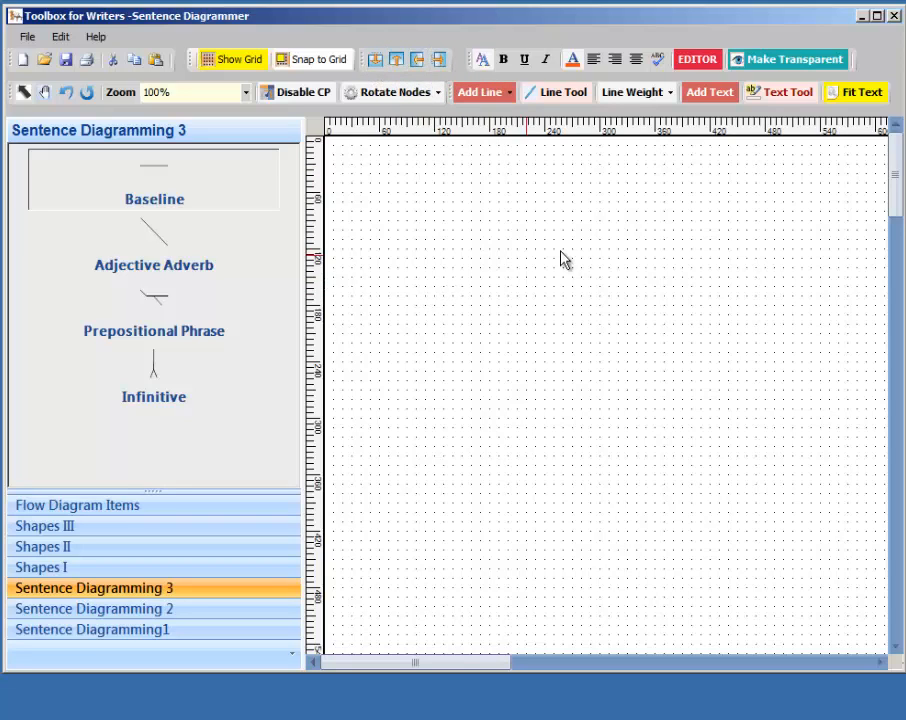
Draw a four-point zigzag polyline in the upper part of the canvas, and undo it
{"action": "right_click", "coordinate": [538, 168]}
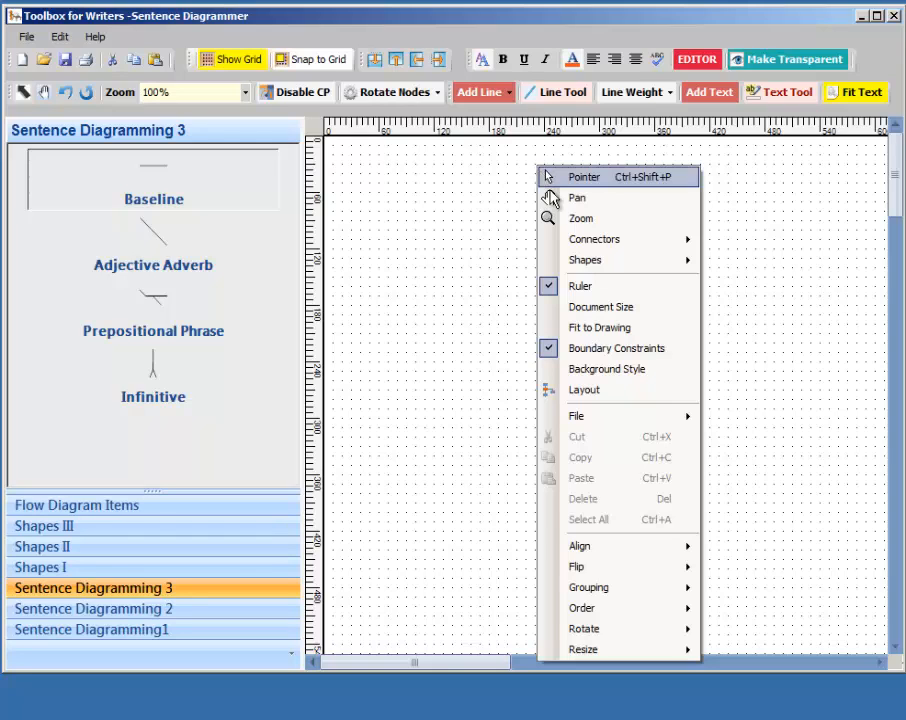
{"action": "mouse_move", "coordinate": [597, 266]}
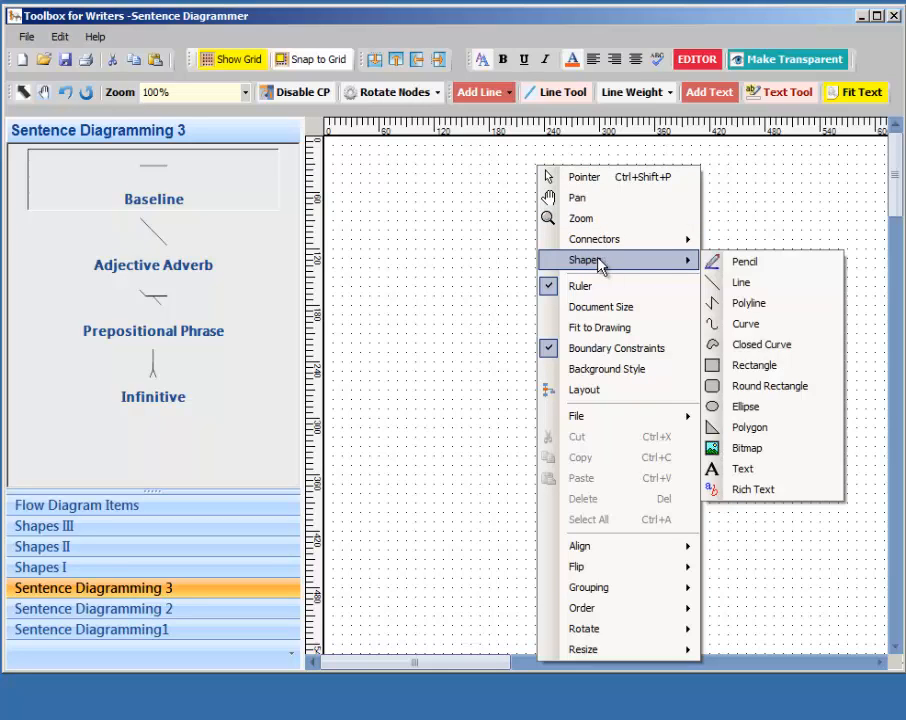
{"action": "left_click", "coordinate": [718, 303]}
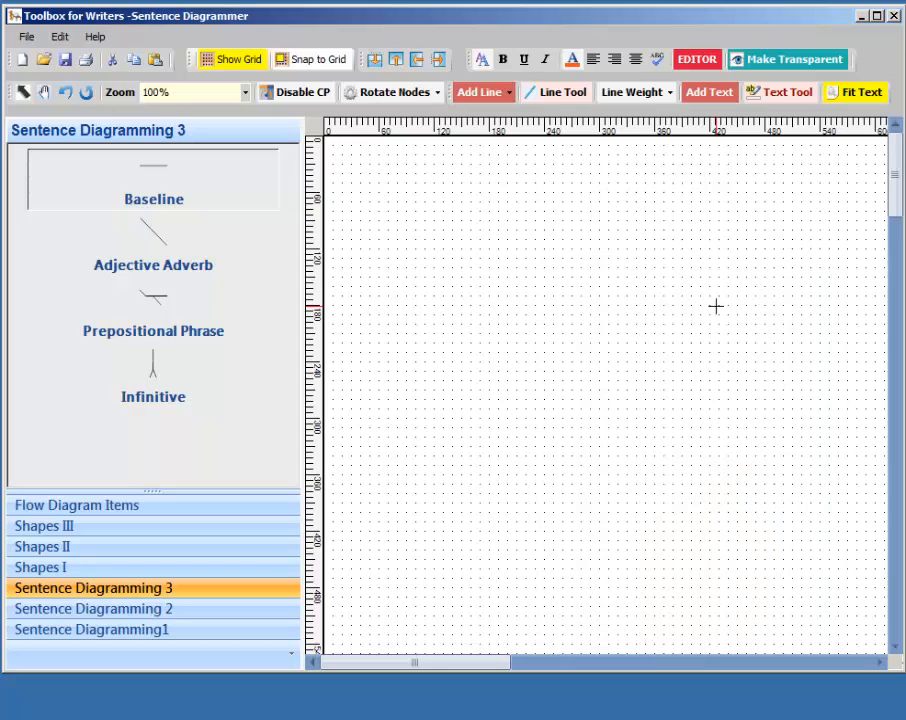
{"action": "left_click", "coordinate": [454, 307]}
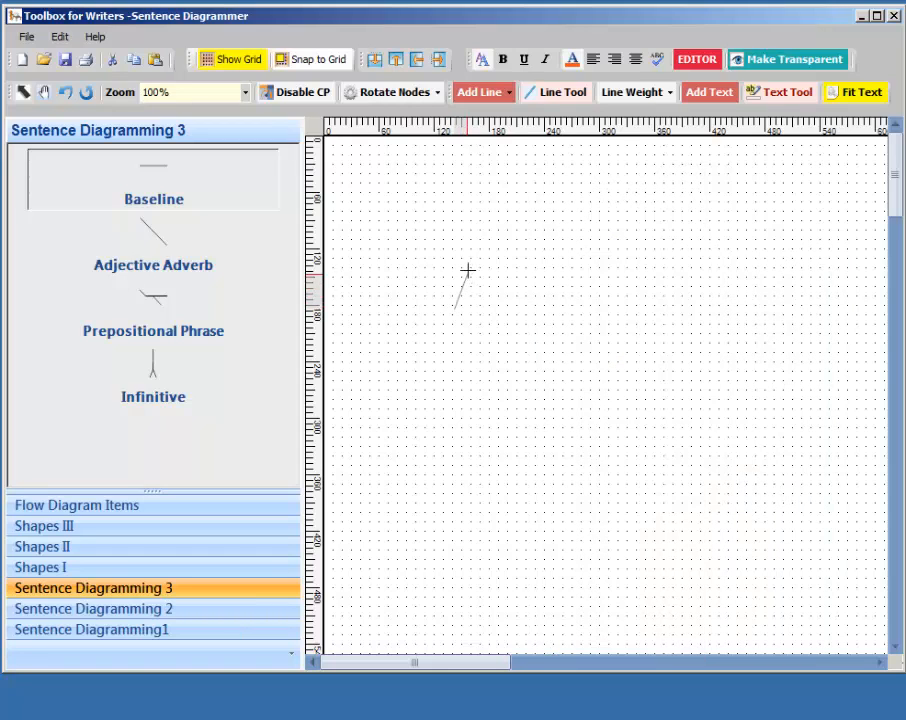
{"action": "left_click", "coordinate": [509, 183]}
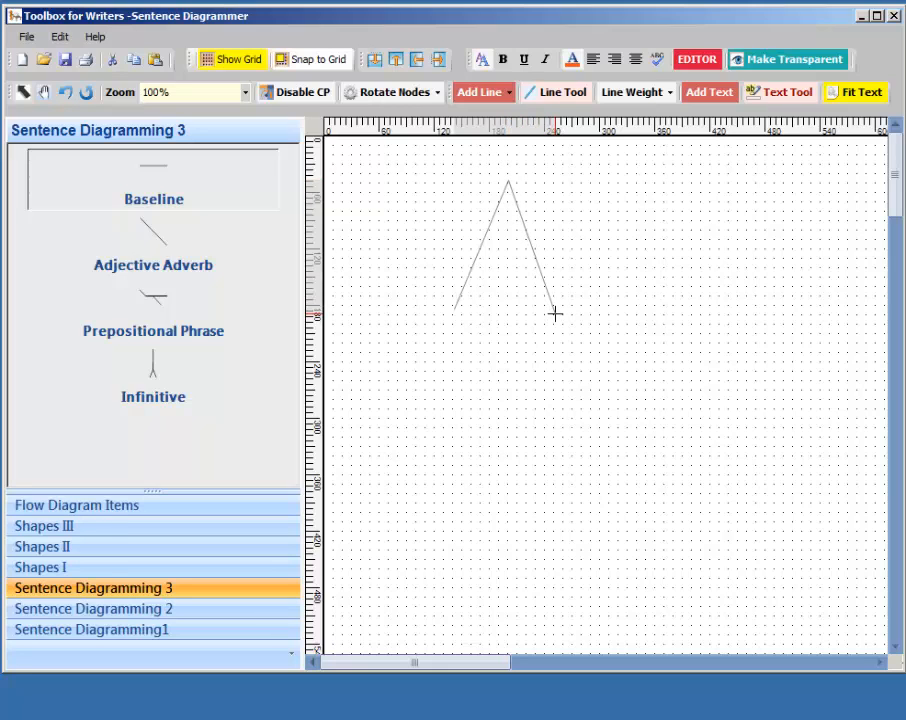
{"action": "left_click", "coordinate": [555, 313]}
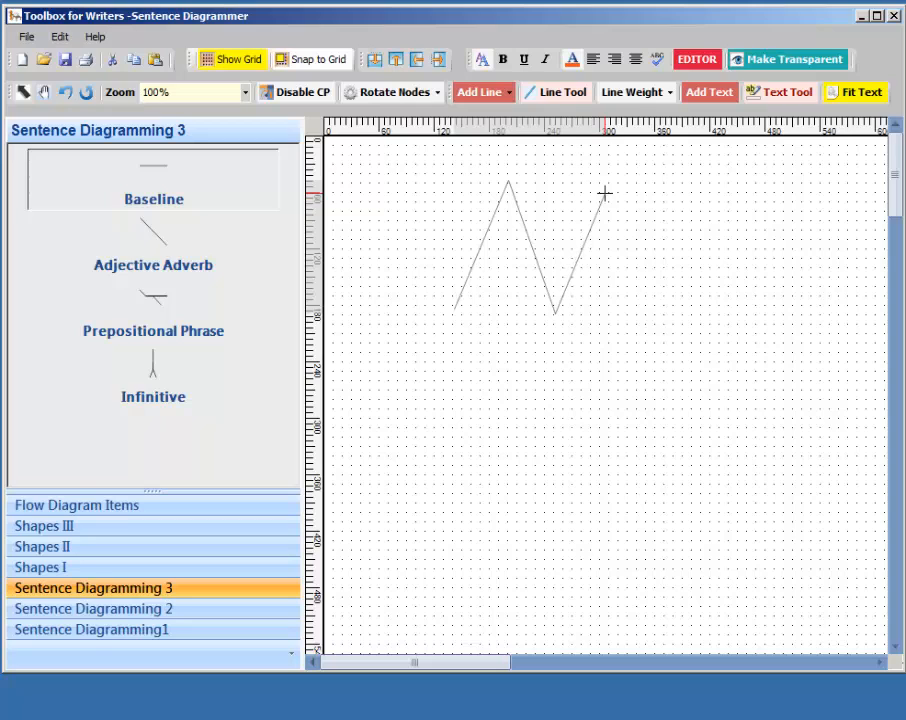
{"action": "double_click", "coordinate": [604, 193]}
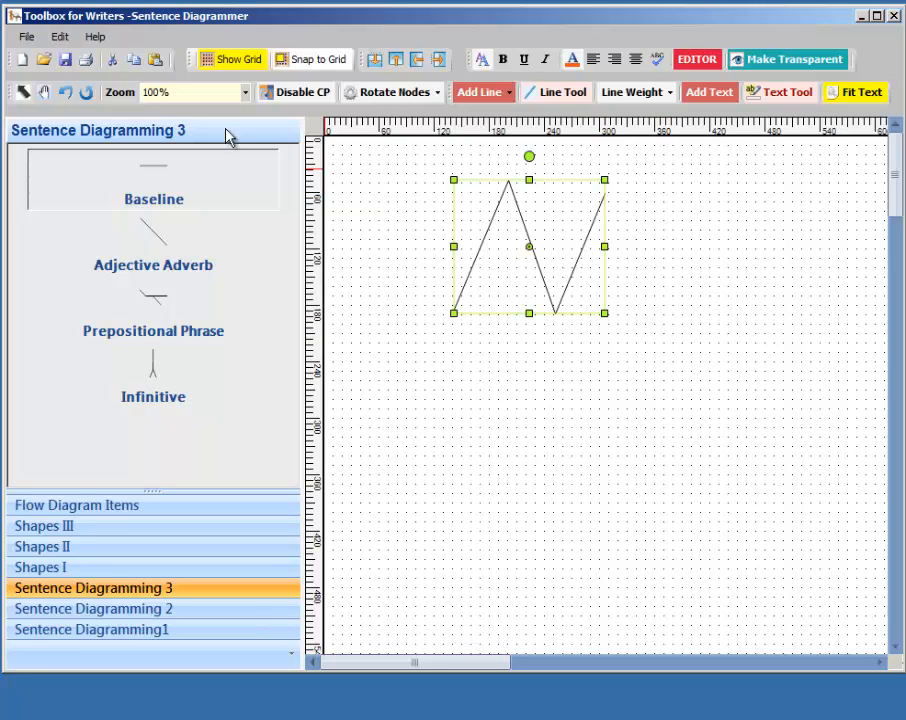
{"action": "left_click", "coordinate": [64, 92]}
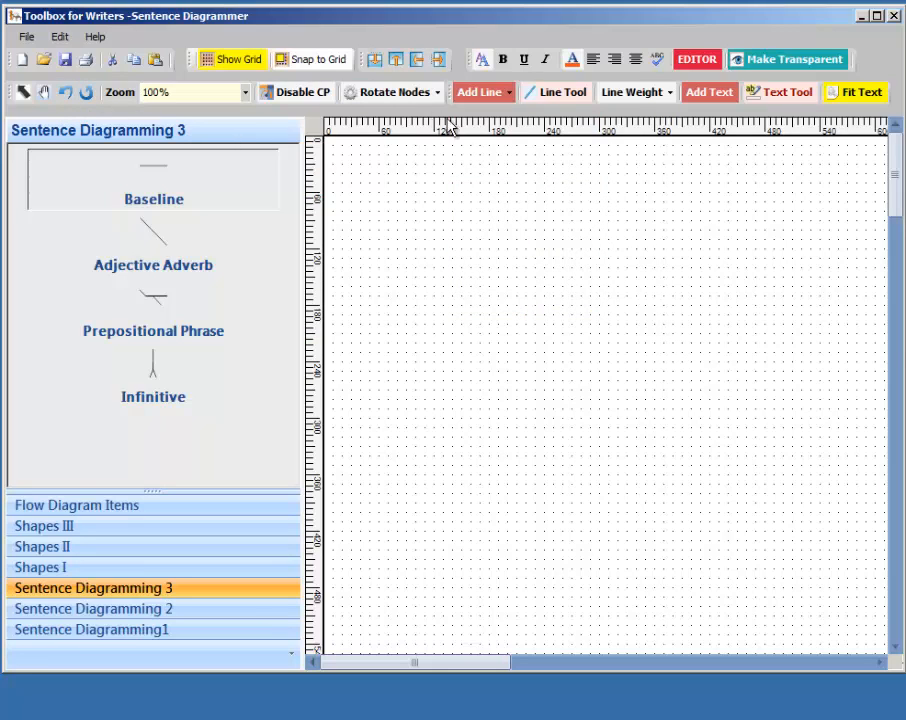
Insert the "volume" image from the Pictures folder as a bitmap shape in the upper middle of the canvas
{"action": "right_click", "coordinate": [511, 178]}
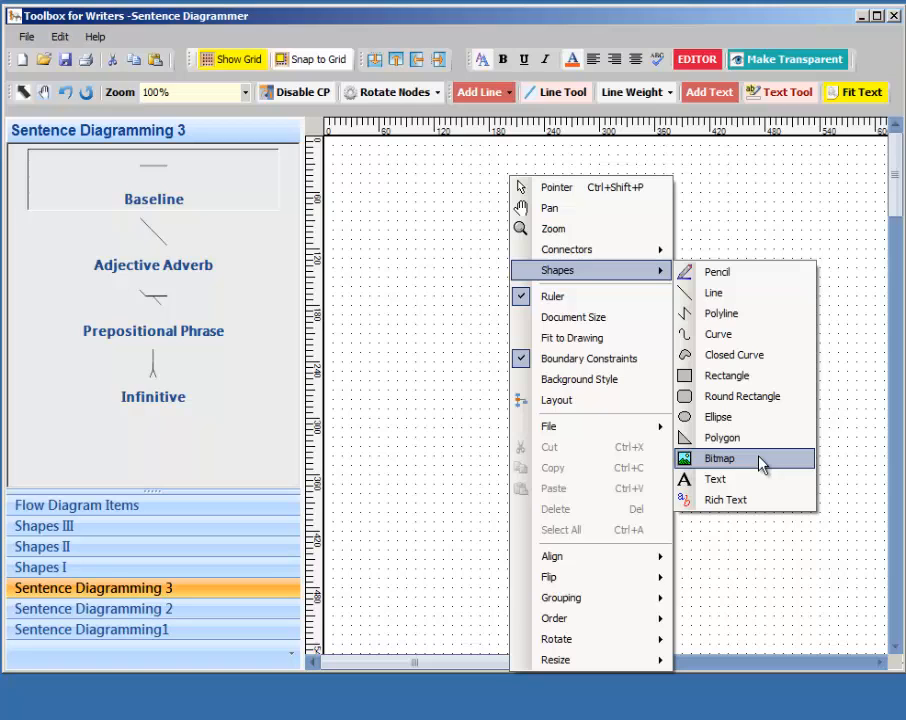
{"action": "left_click", "coordinate": [731, 462]}
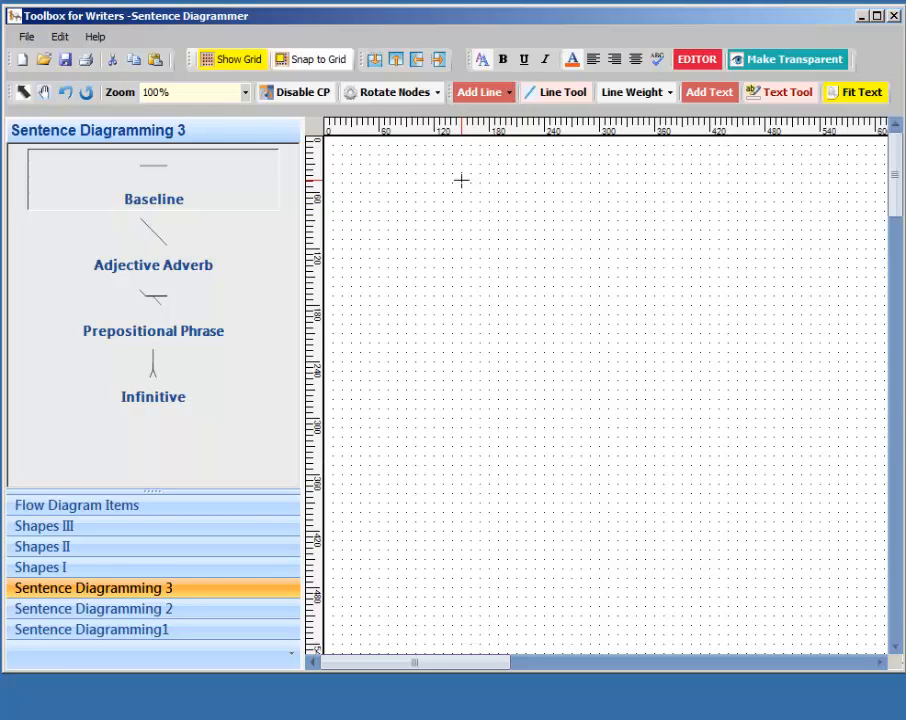
{"action": "left_click_drag", "start_coordinate": [461, 180], "coordinate": [642, 336]}
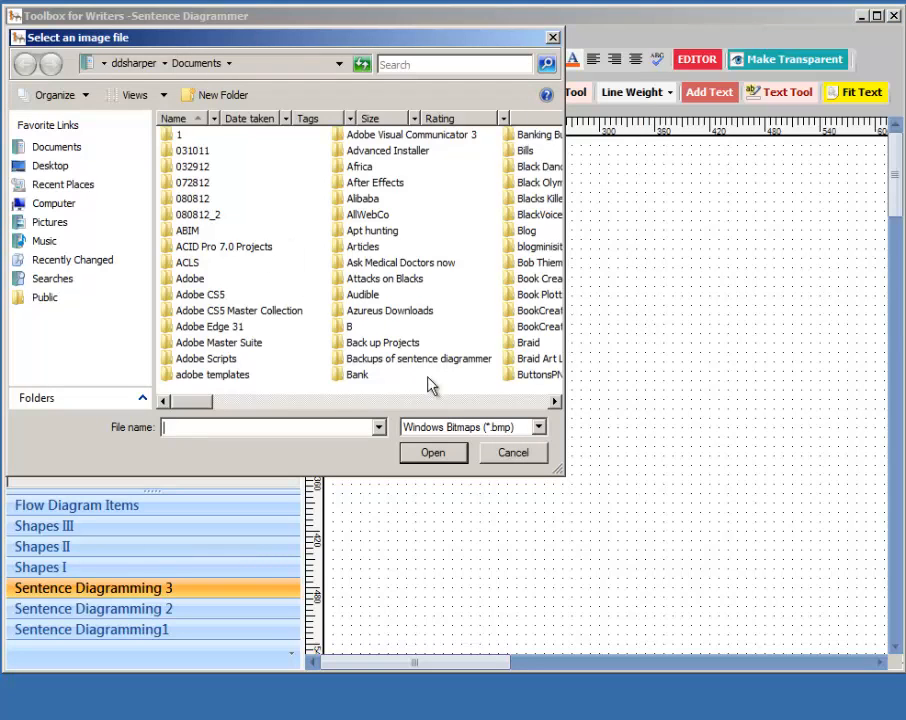
{"action": "left_click", "coordinate": [165, 63]}
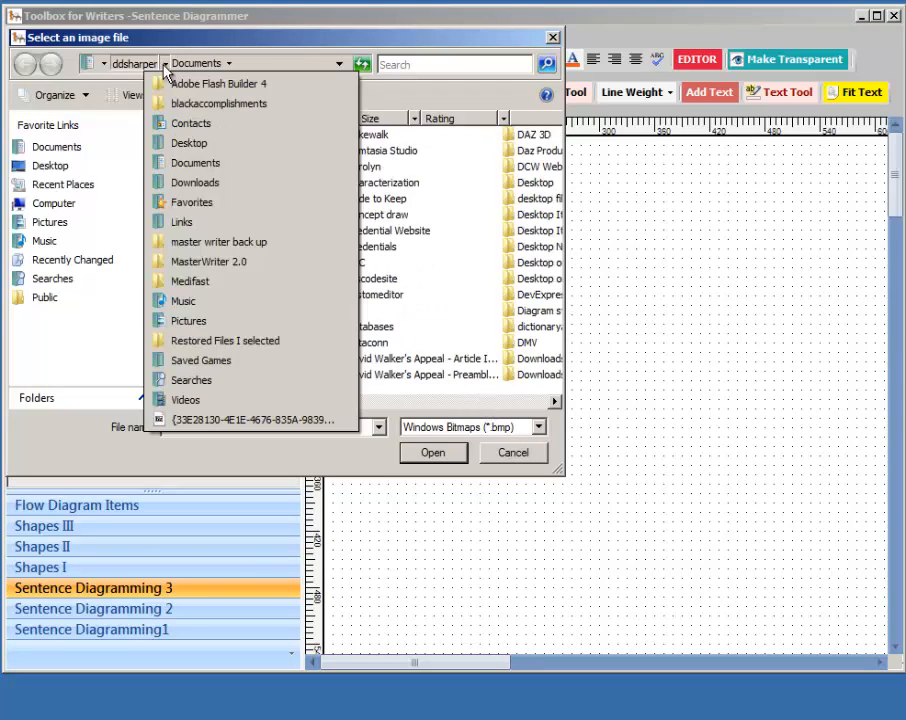
{"action": "left_click", "coordinate": [217, 322]}
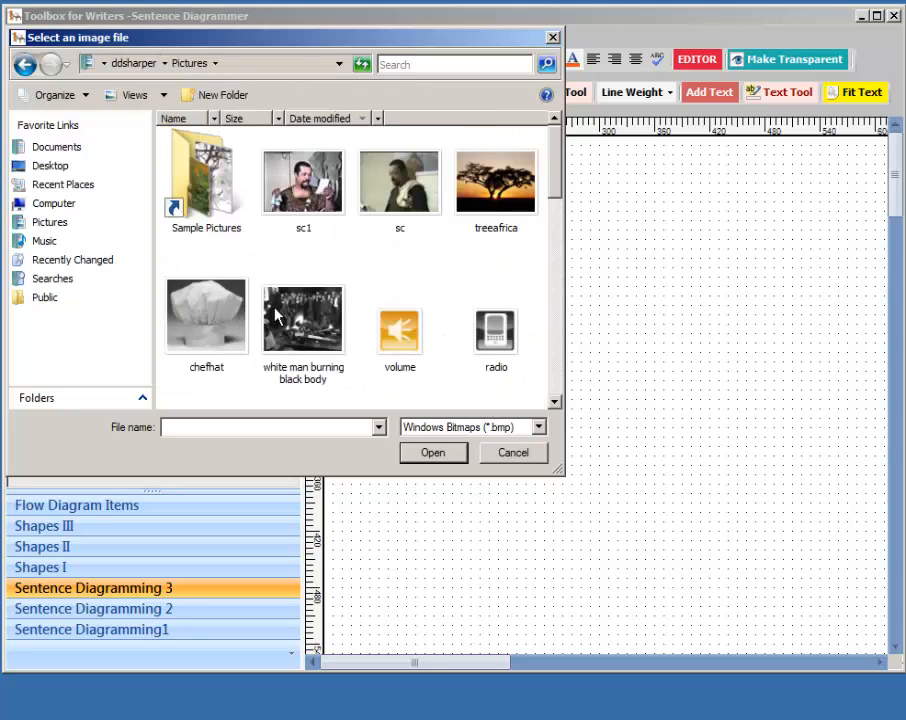
{"action": "left_click", "coordinate": [406, 343]}
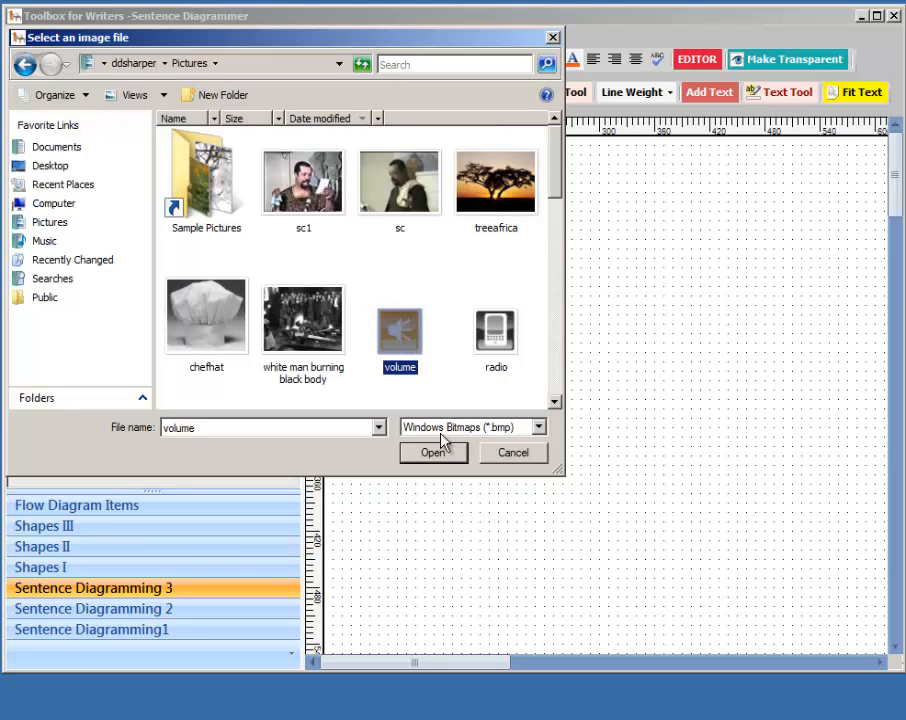
{"action": "left_click", "coordinate": [437, 454]}
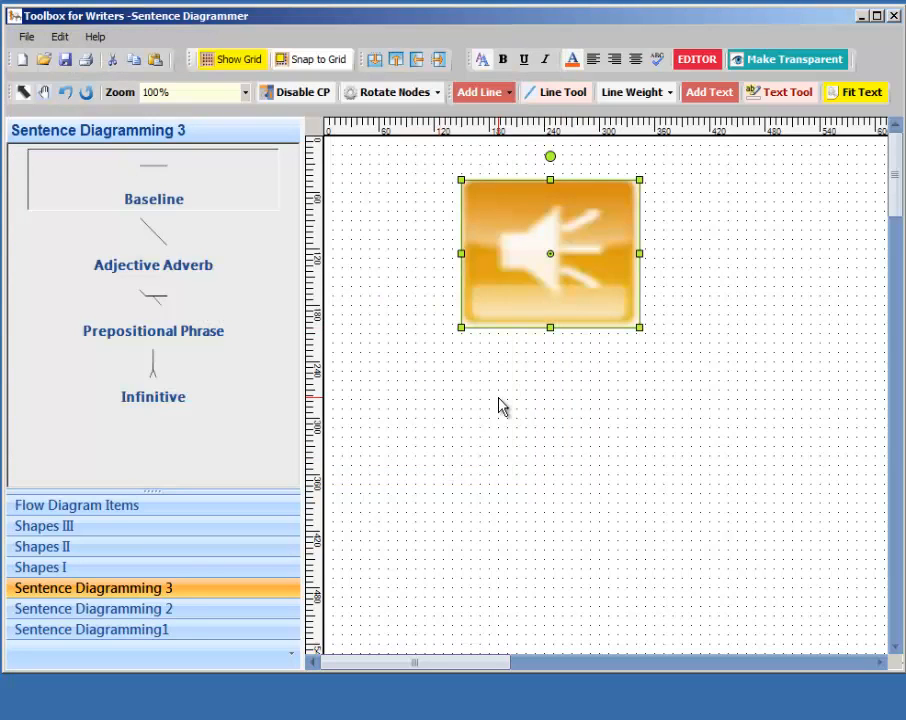
Shrink the volume image from its lower corner to about half its width, and delete it from the canvas
{"action": "left_click", "coordinate": [508, 365]}
{"action": "left_click", "coordinate": [557, 267]}
{"action": "left_click_drag", "start_coordinate": [639, 321], "coordinate": [536, 287]}
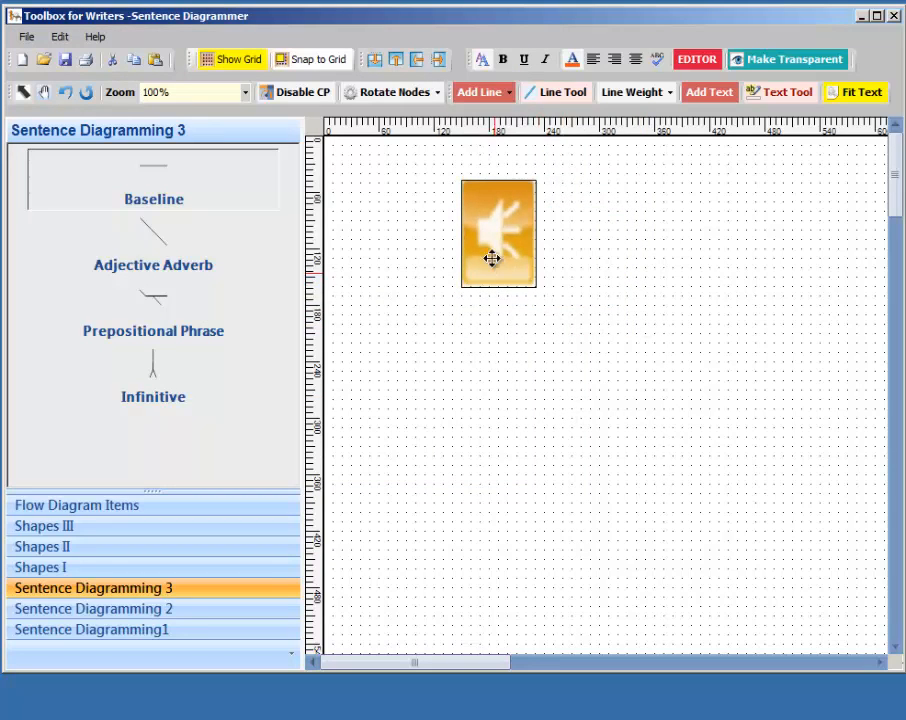
{"action": "key", "text": "Delete"}
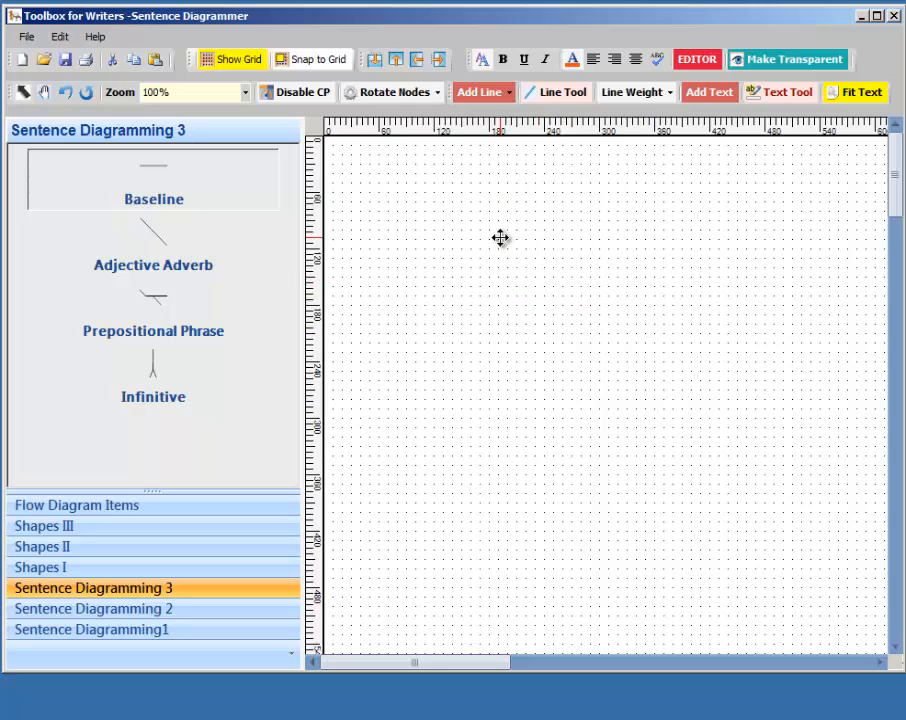
Insert a Text shape in the upper middle of the canvas and enter a first name in it
{"action": "right_click", "coordinate": [546, 172]}
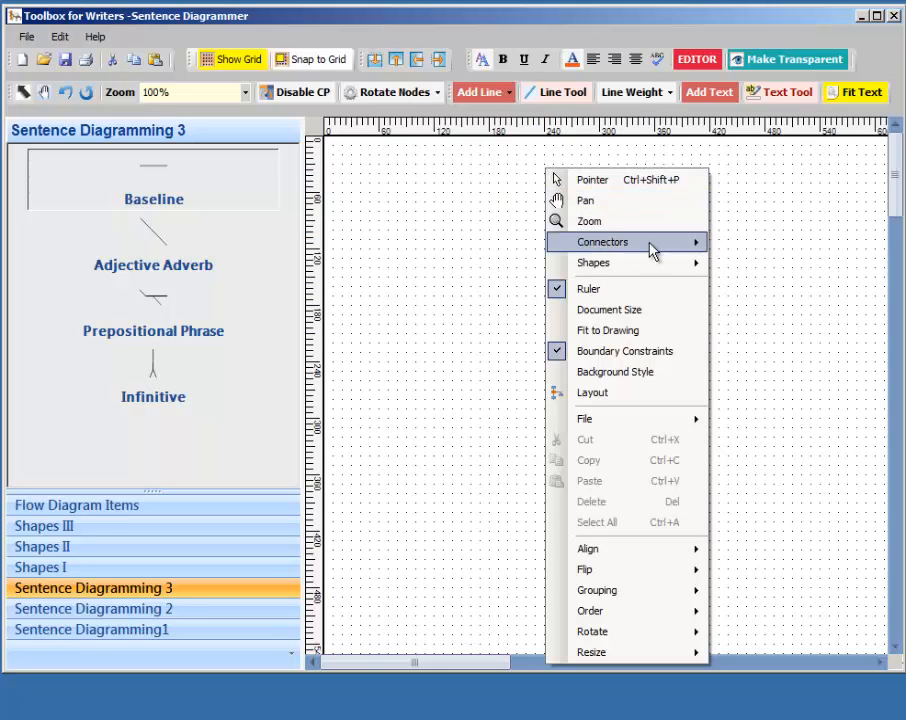
{"action": "mouse_move", "coordinate": [658, 261]}
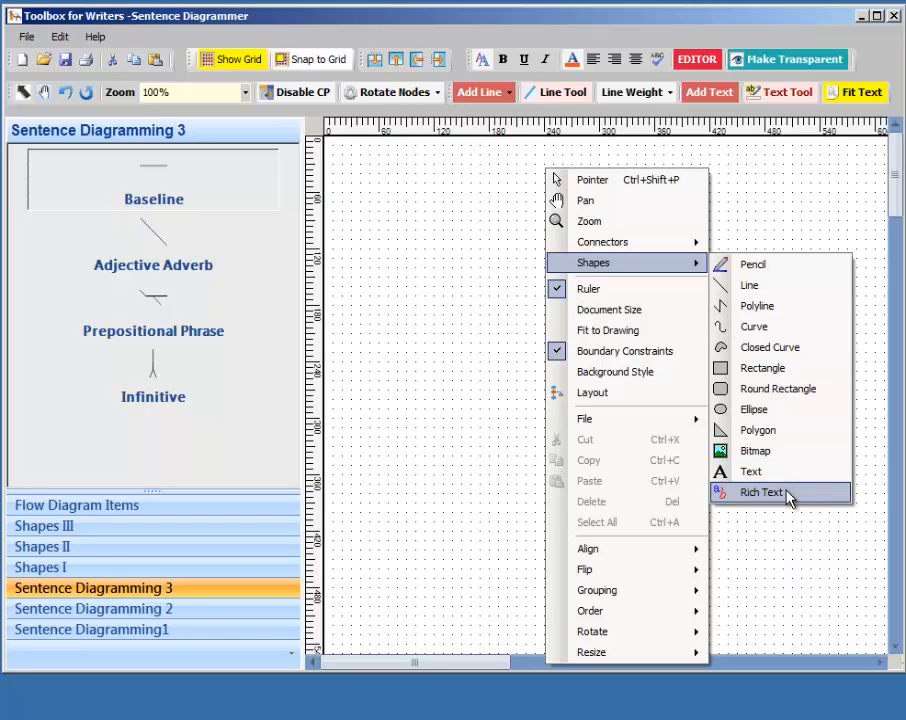
{"action": "left_click", "coordinate": [778, 472]}
{"action": "left_click", "coordinate": [538, 228]}
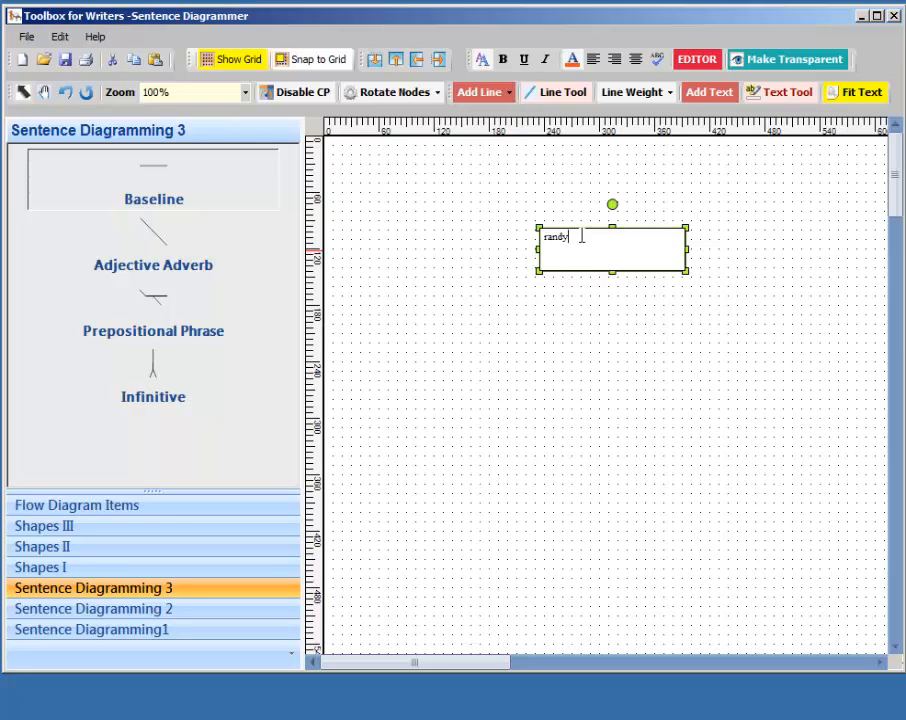
Set the font size of the name in the Text shape to 12
{"action": "left_click_drag", "start_coordinate": [578, 237], "coordinate": [538, 237]}
{"action": "left_click", "coordinate": [482, 60]}
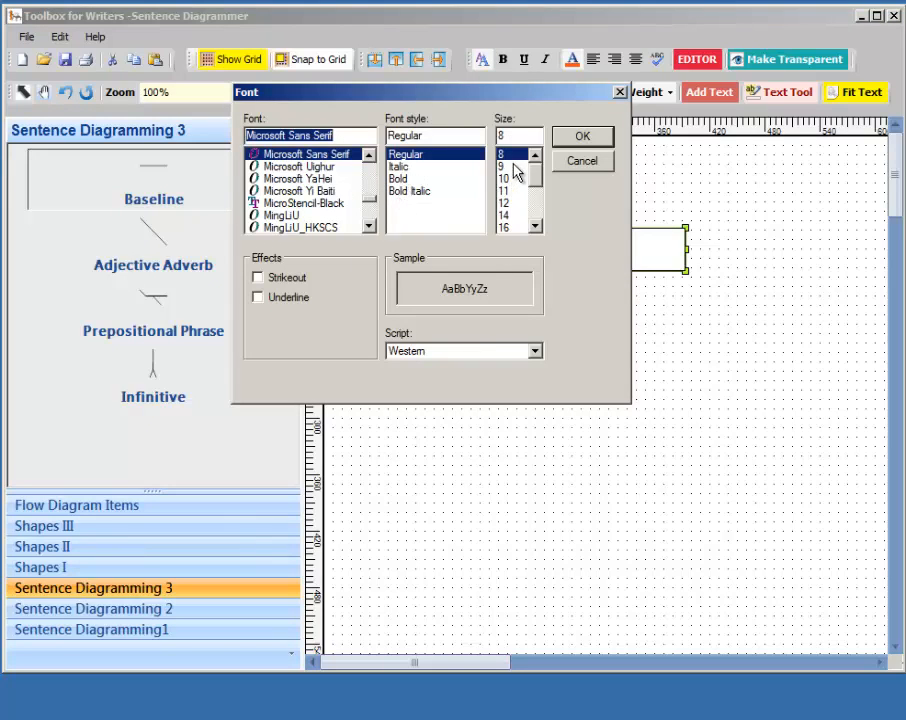
{"action": "left_click", "coordinate": [512, 203]}
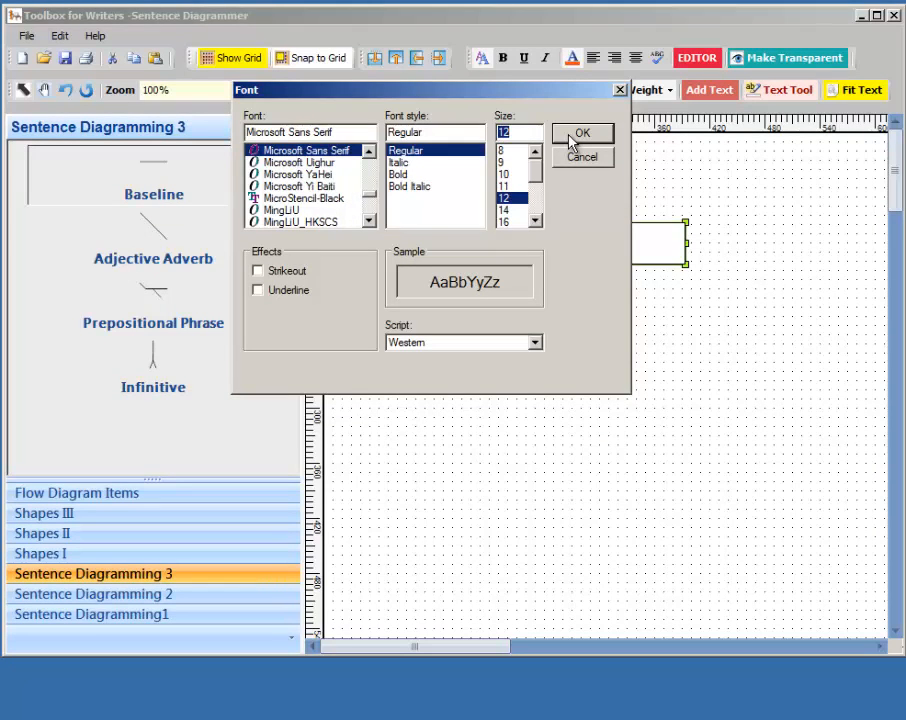
{"action": "left_click", "coordinate": [573, 138]}
{"action": "left_click", "coordinate": [594, 337]}
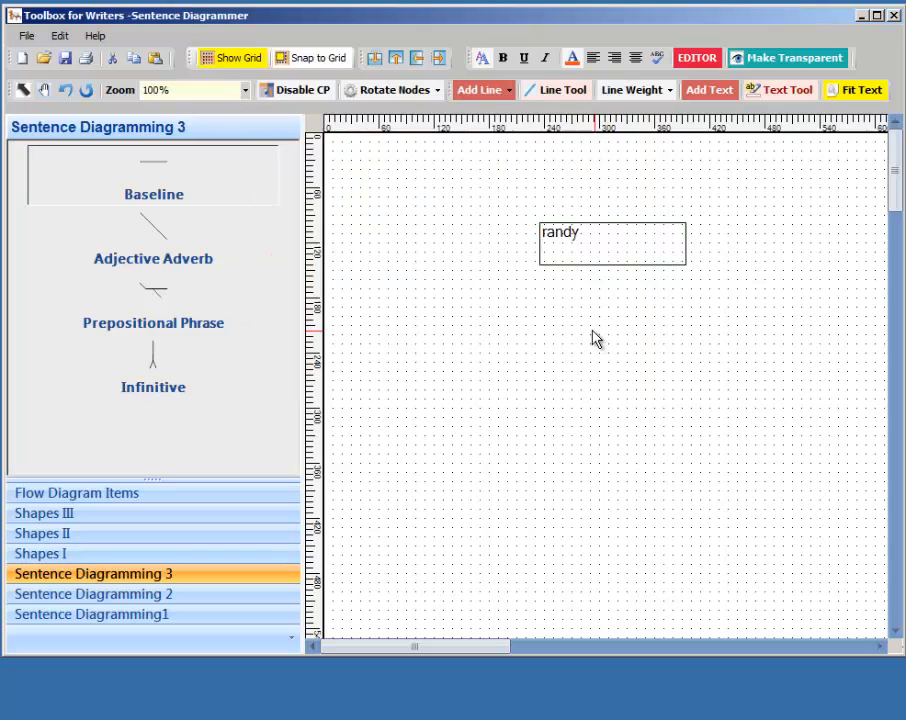
Make the Text shape transparent so that it has no visible frame
{"action": "left_click", "coordinate": [558, 263]}
{"action": "left_click", "coordinate": [597, 382]}
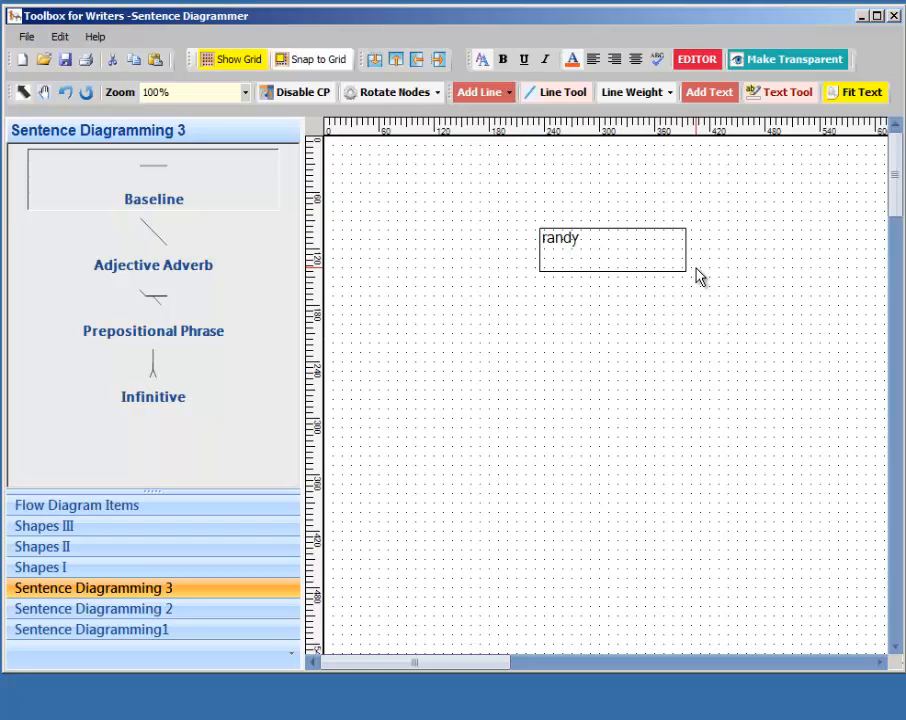
{"action": "left_click", "coordinate": [790, 62]}
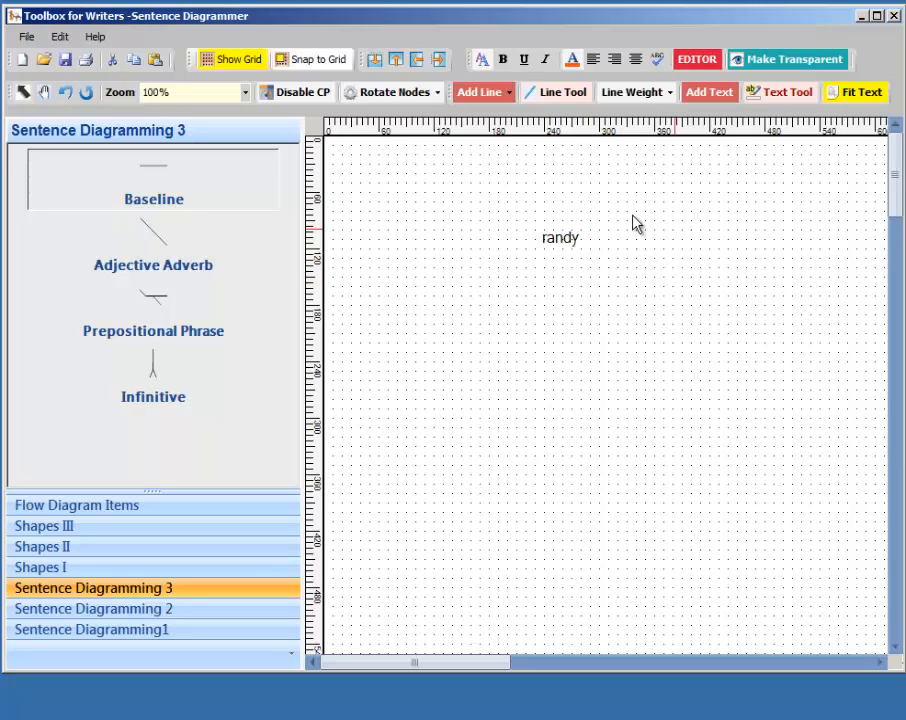
Fit the transparent Text shape's boundary to the name it contains
{"action": "left_click", "coordinate": [564, 247]}
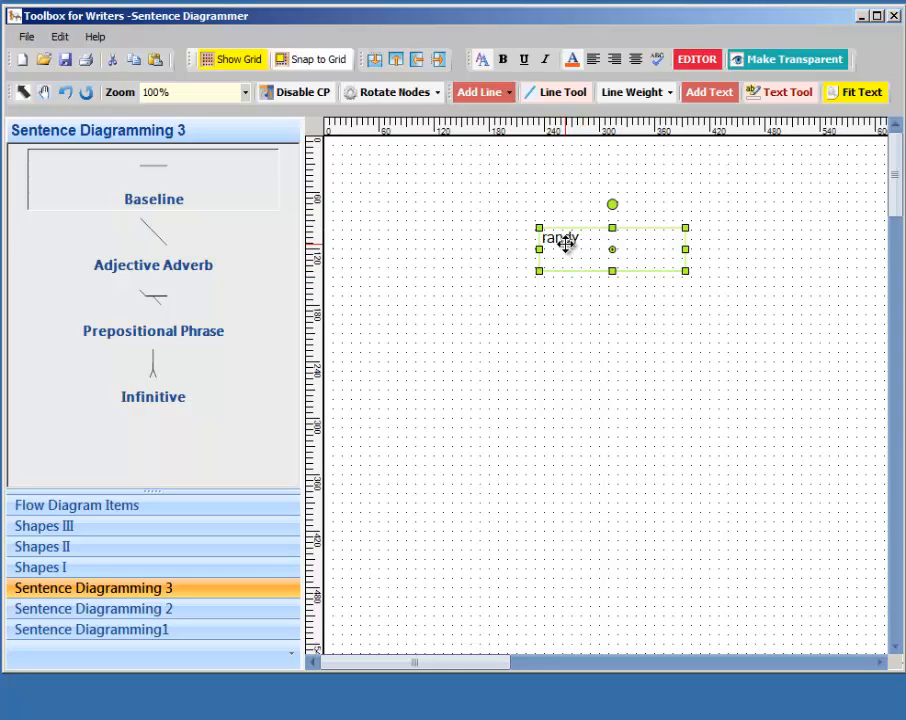
{"action": "left_click", "coordinate": [855, 91]}
{"action": "left_click", "coordinate": [810, 234]}
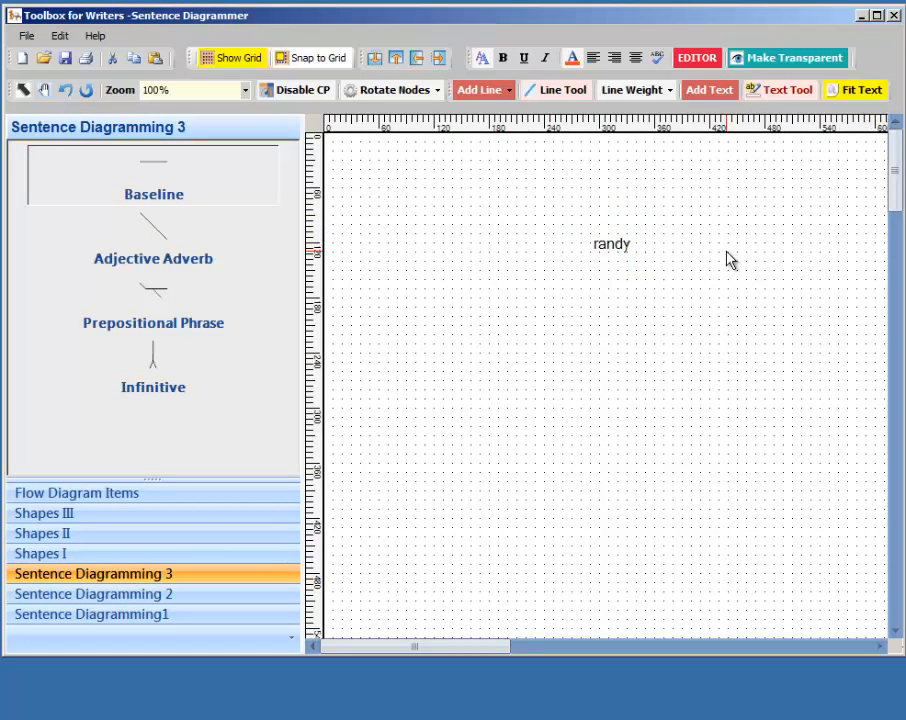
{"action": "left_click", "coordinate": [628, 250]}
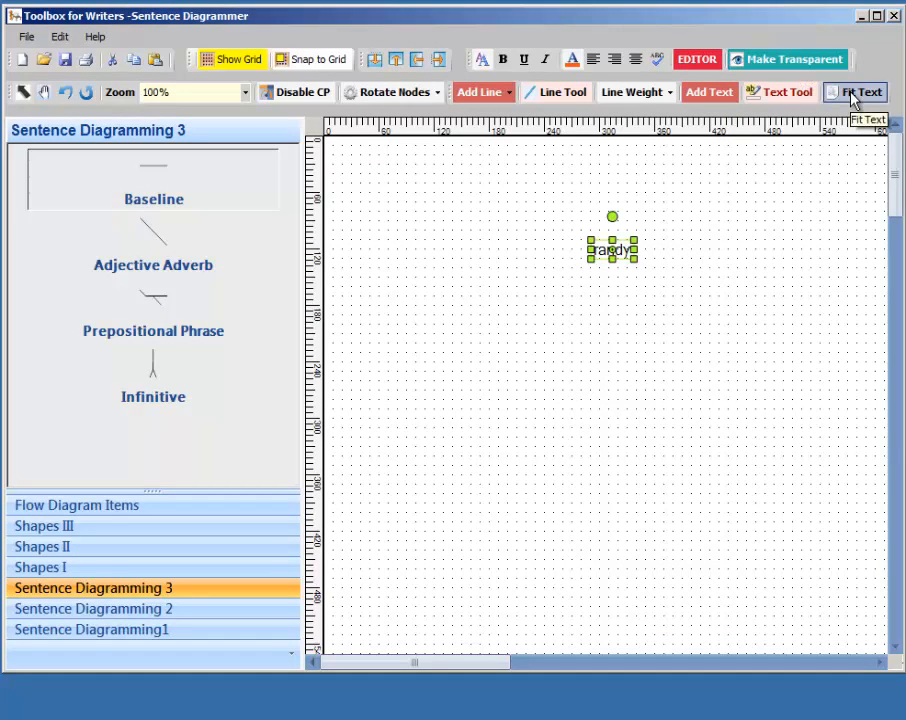
{"action": "left_click", "coordinate": [853, 97]}
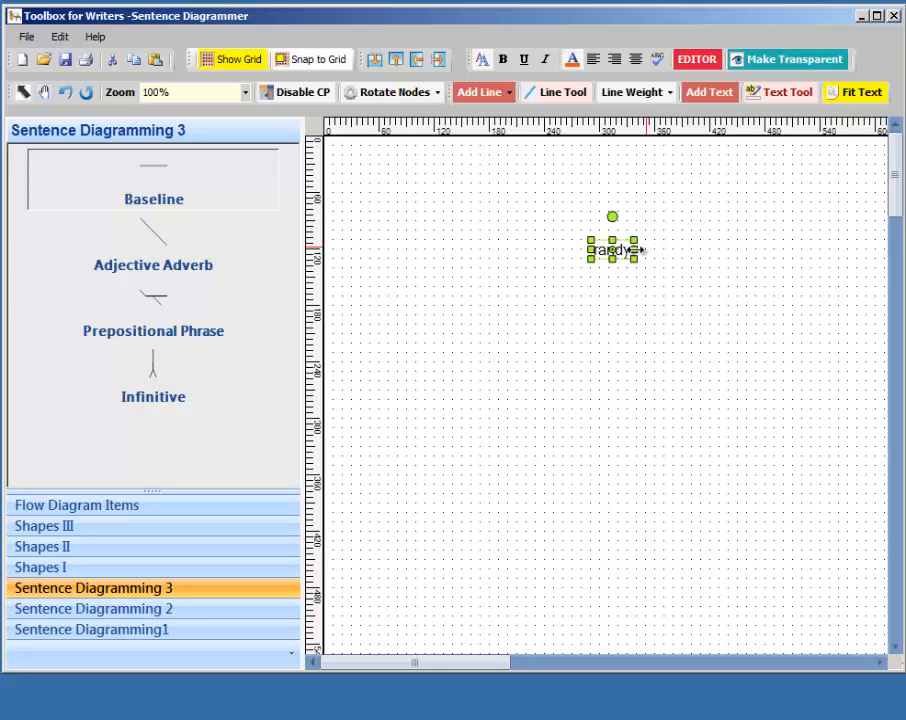
Draw a large Rich Text box in the upper middle of the canvas
{"action": "right_click", "coordinate": [643, 216]}
{"action": "mouse_move", "coordinate": [720, 312]}
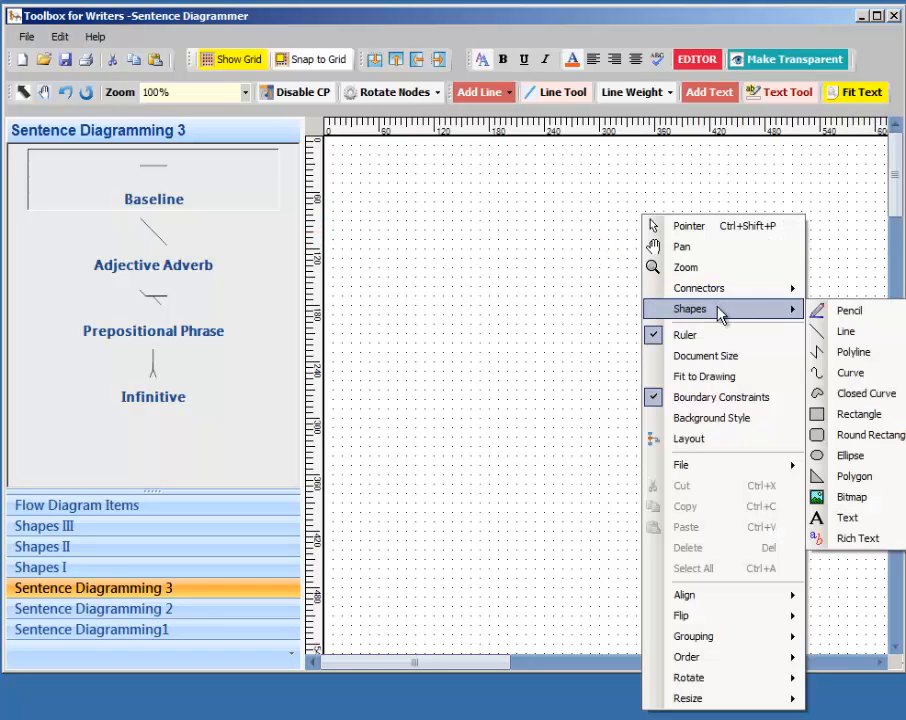
{"action": "left_click", "coordinate": [857, 540]}
{"action": "left_click_drag", "start_coordinate": [480, 228], "coordinate": [696, 390]}
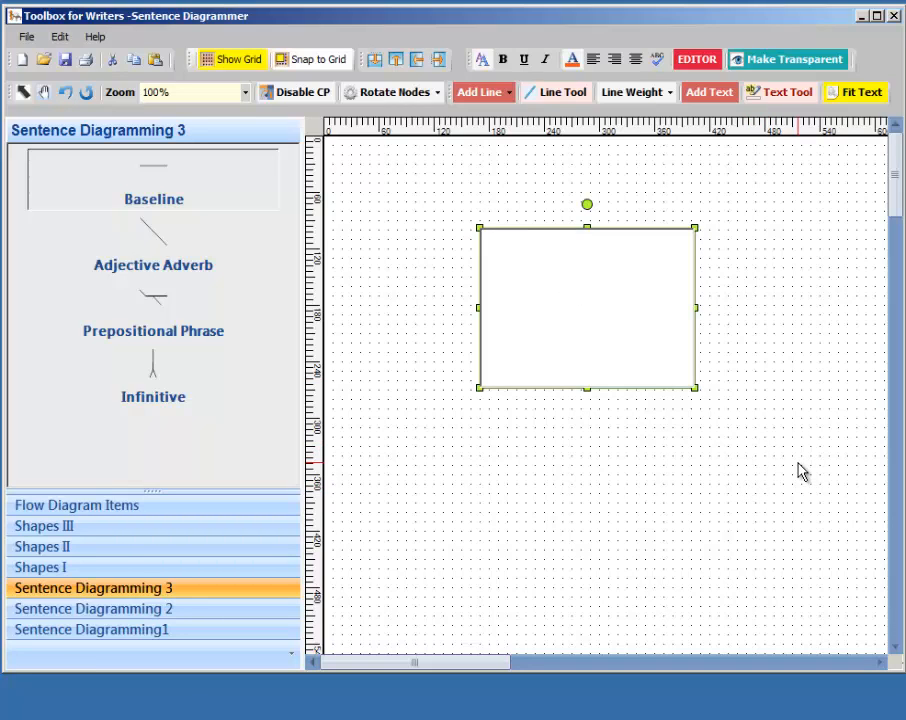
Enter "the rain in spain falls mainly on the plain." in the Rich Text box
{"action": "type", "text": "the rain in spain"}
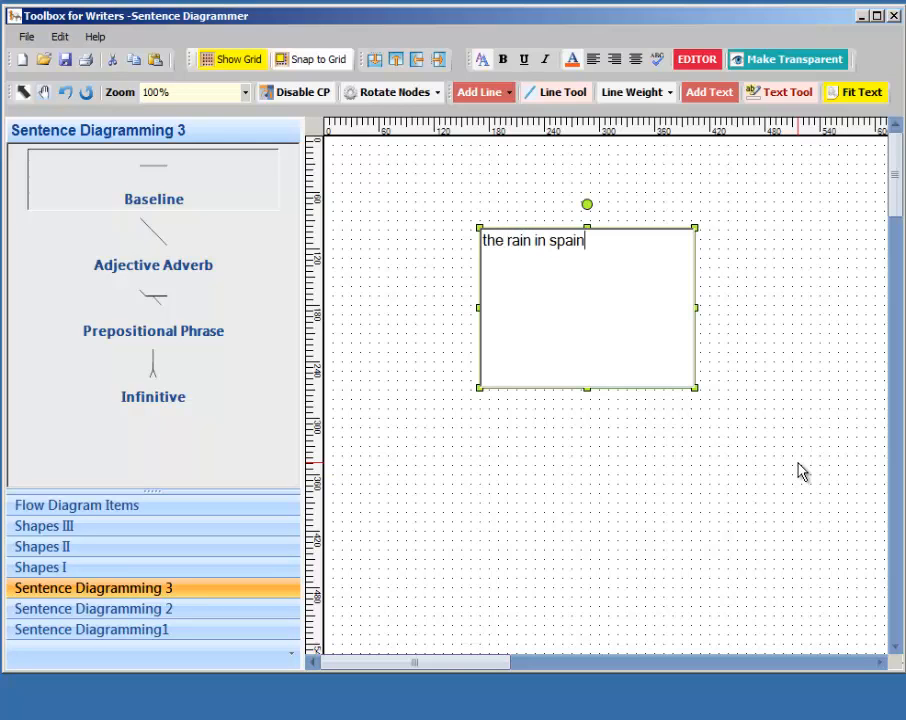
{"action": "type", "text": " falls main"}
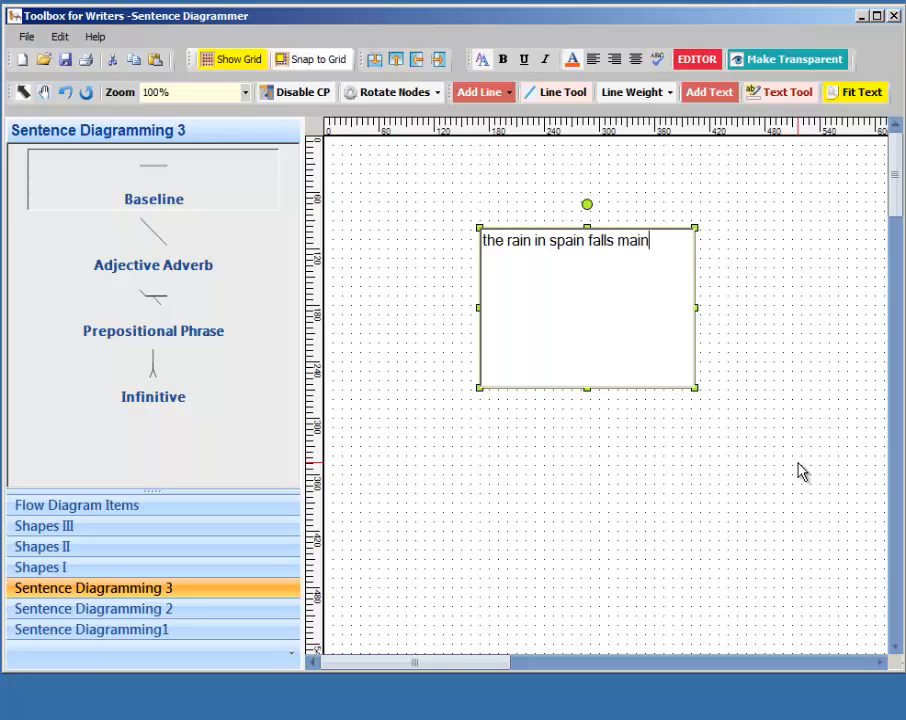
{"action": "type", "text": "ly on the pl"}
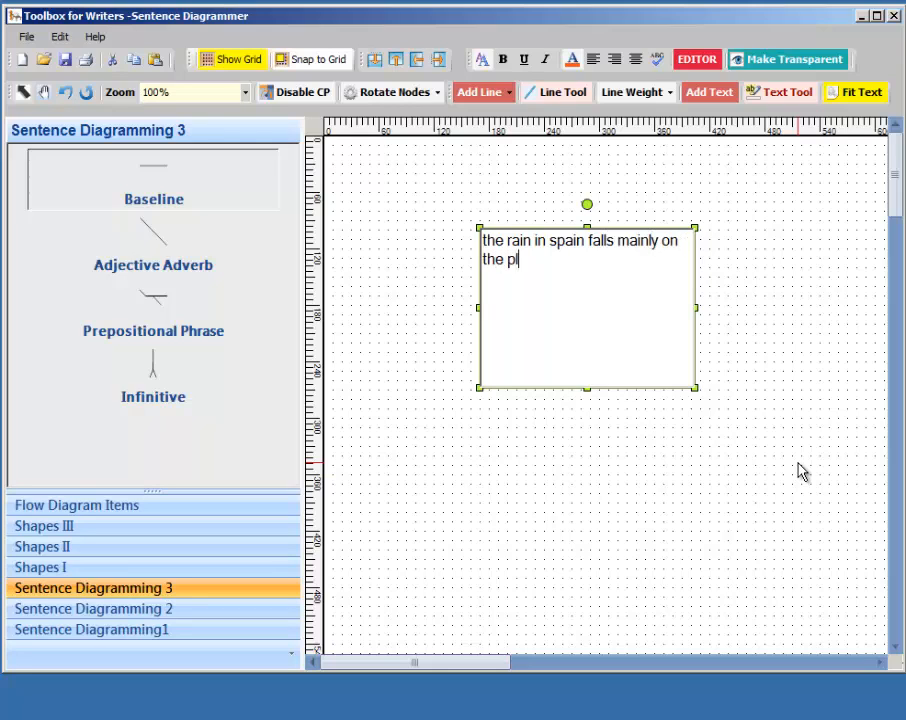
{"action": "type", "text": "ain"}
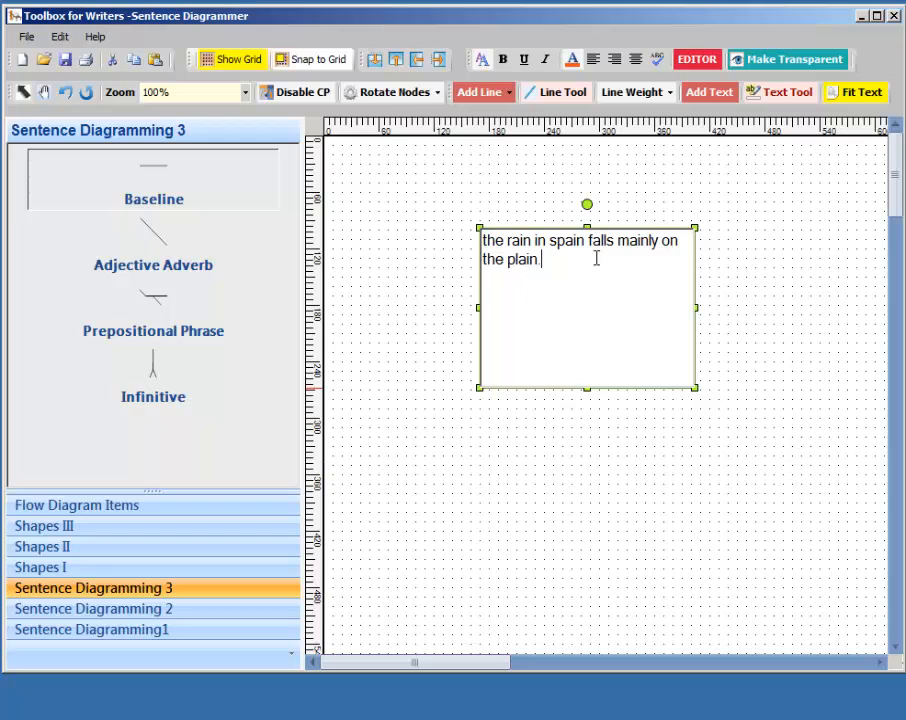
{"action": "type", "text": "."}
Format the word "plain" in the Rich Text box as bold, underlined and red
{"action": "double_click", "coordinate": [527, 262]}
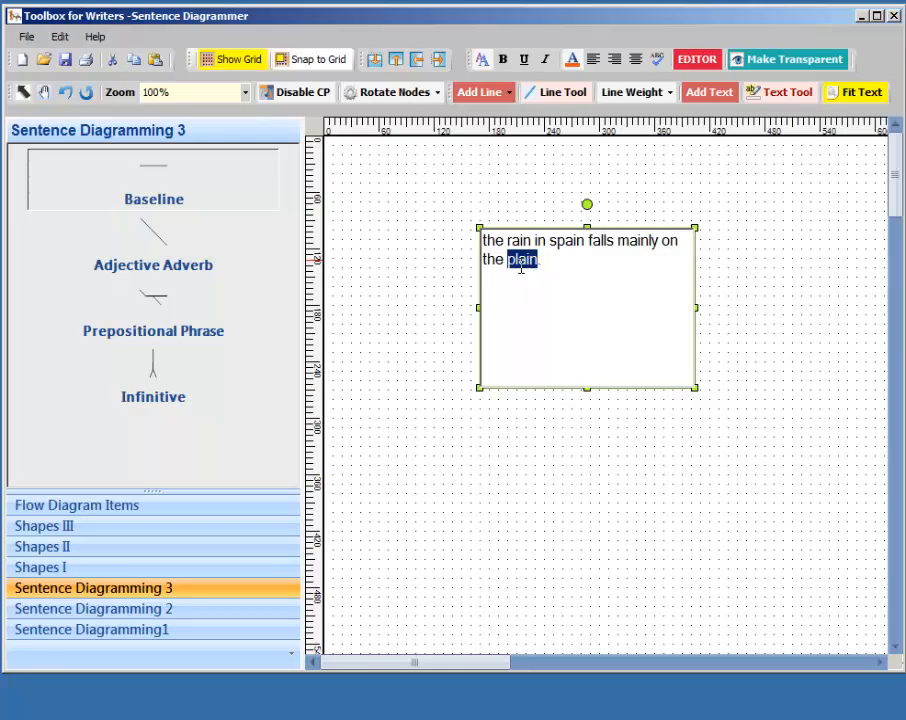
{"action": "left_click", "coordinate": [504, 60]}
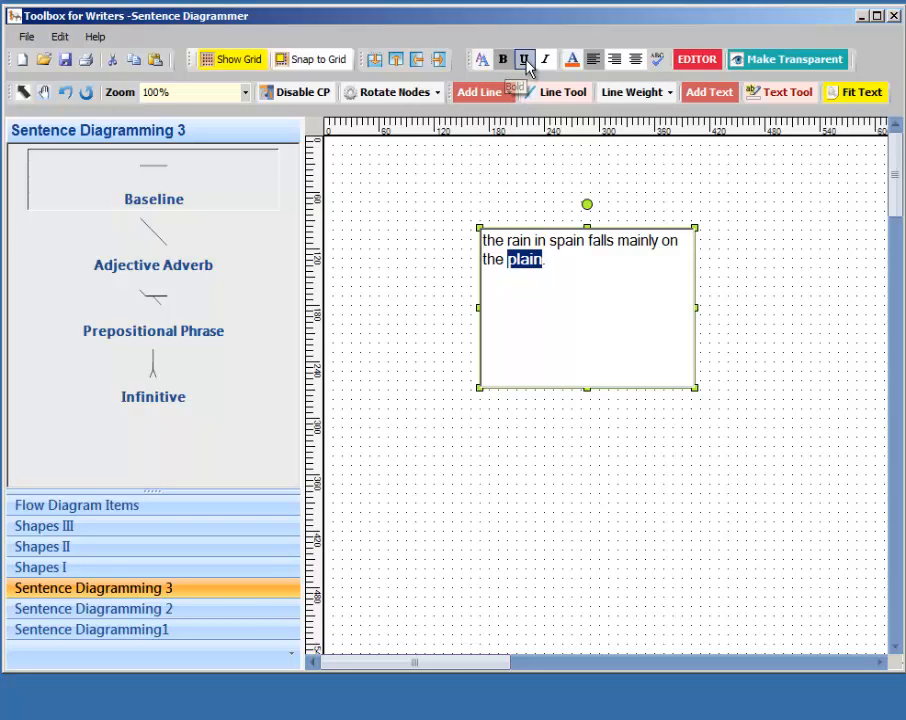
{"action": "left_click", "coordinate": [573, 60]}
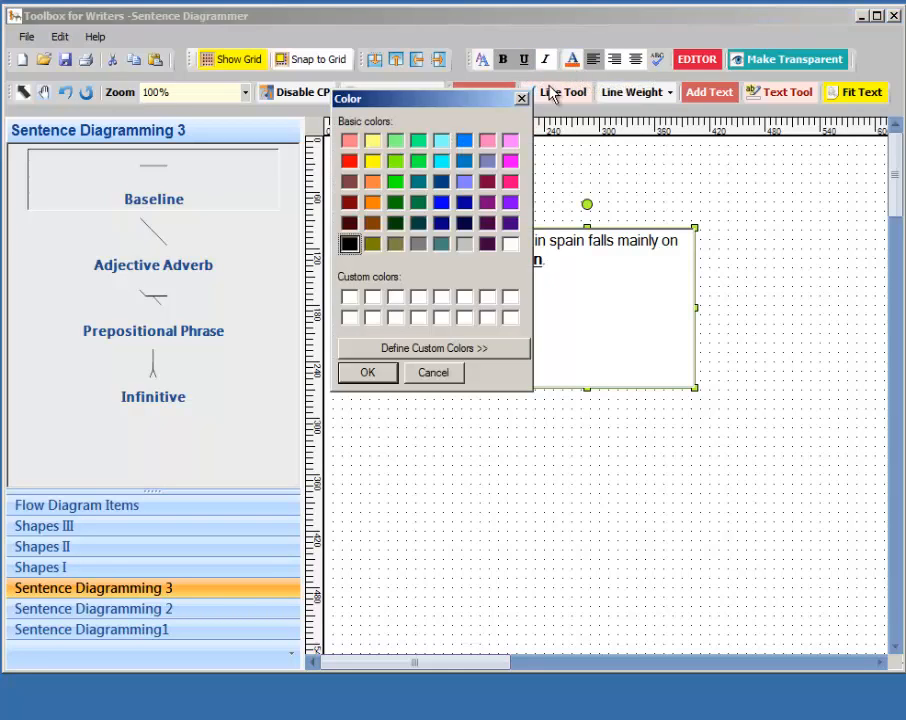
{"action": "left_click", "coordinate": [350, 162]}
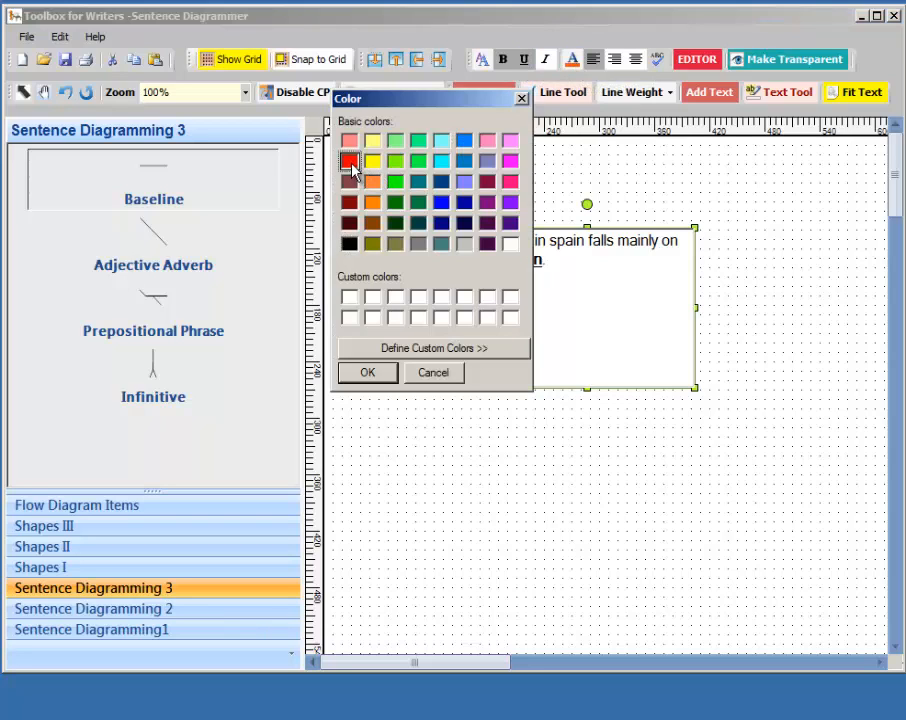
{"action": "left_click", "coordinate": [384, 376]}
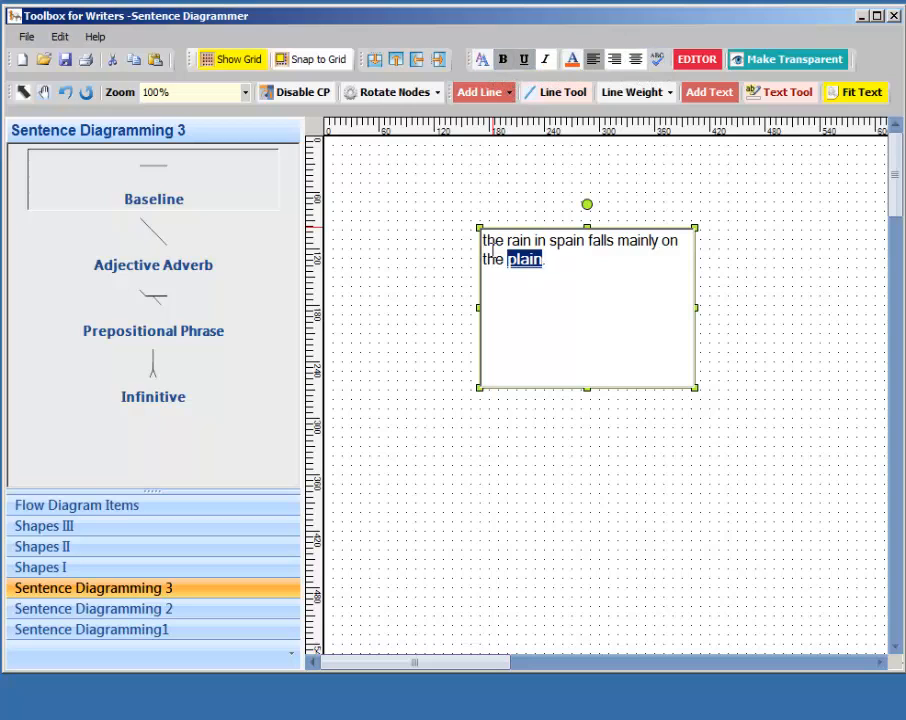
{"action": "left_click", "coordinate": [558, 258]}
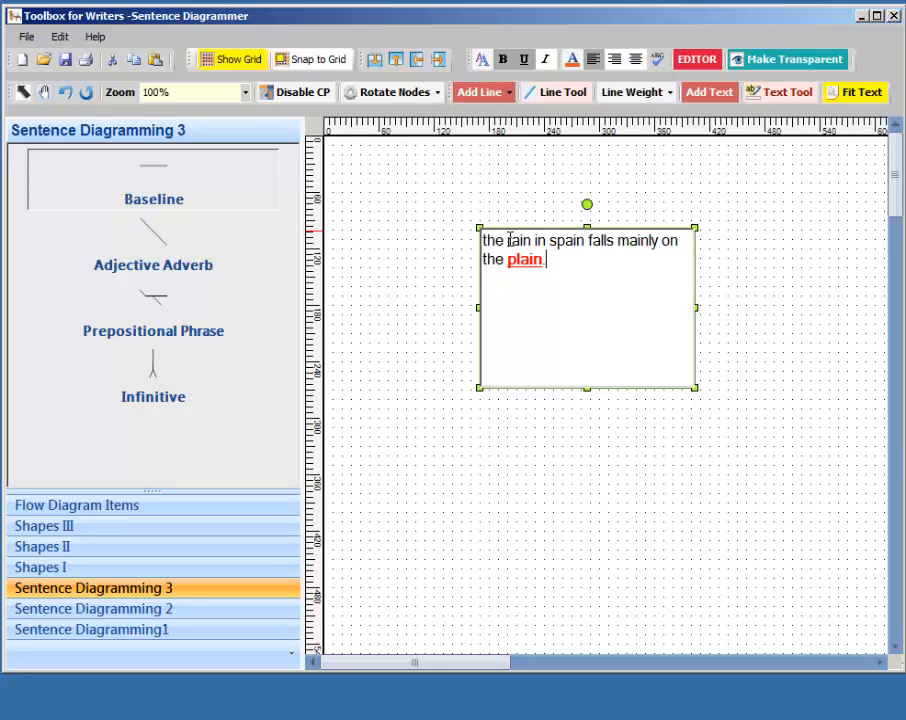
Set the words "rain in spain" in the Rich Text box to MingLiU, size 20
{"action": "left_click_drag", "start_coordinate": [508, 241], "coordinate": [587, 241]}
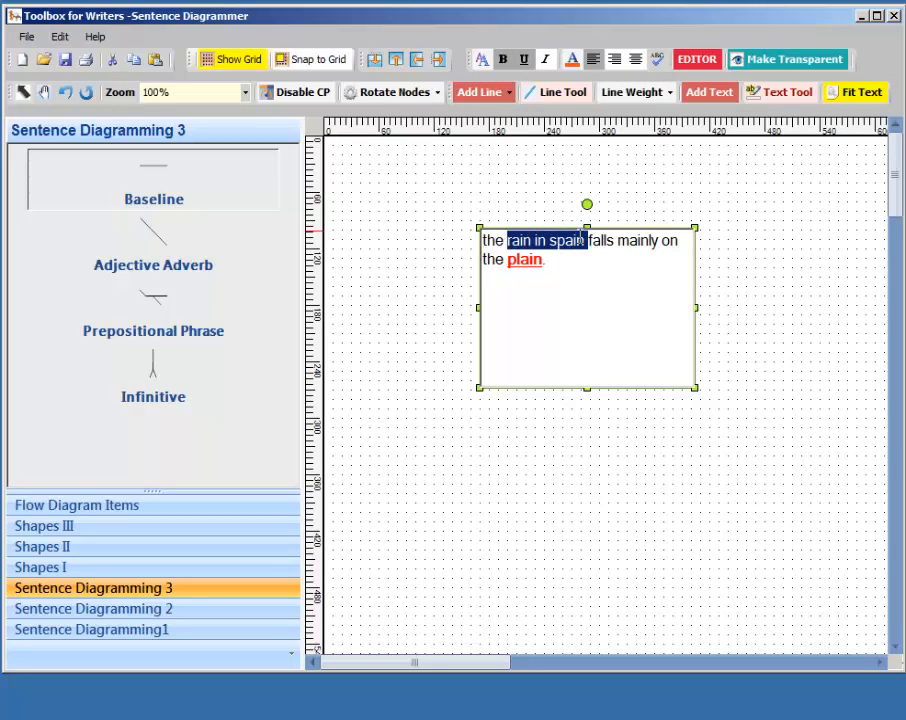
{"action": "left_click", "coordinate": [481, 59]}
{"action": "left_click", "coordinate": [290, 215]}
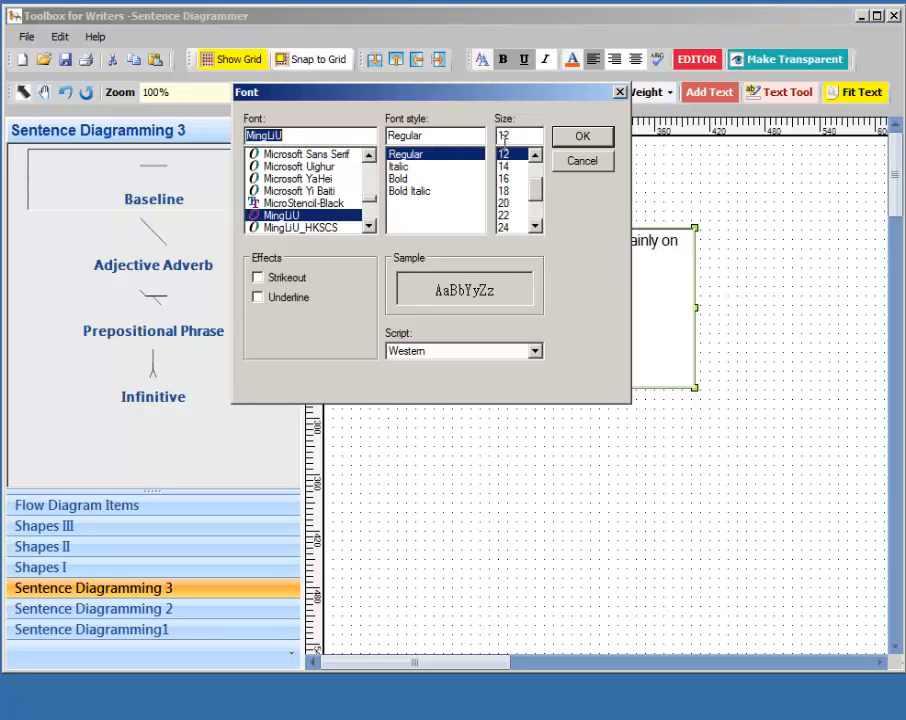
{"action": "left_click", "coordinate": [505, 202]}
{"action": "left_click", "coordinate": [582, 136]}
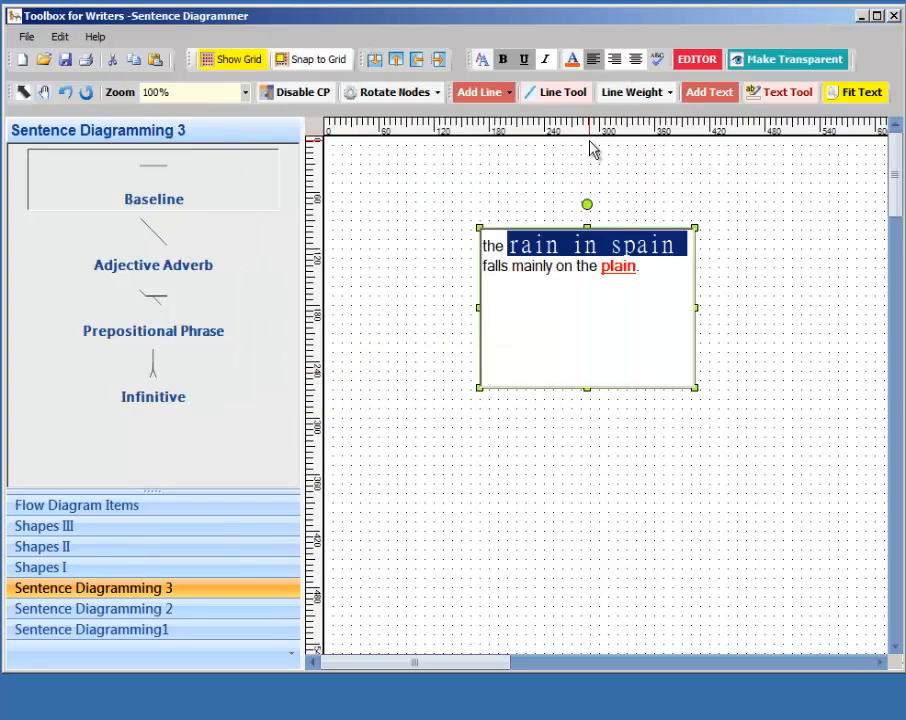
{"action": "left_click", "coordinate": [627, 289]}
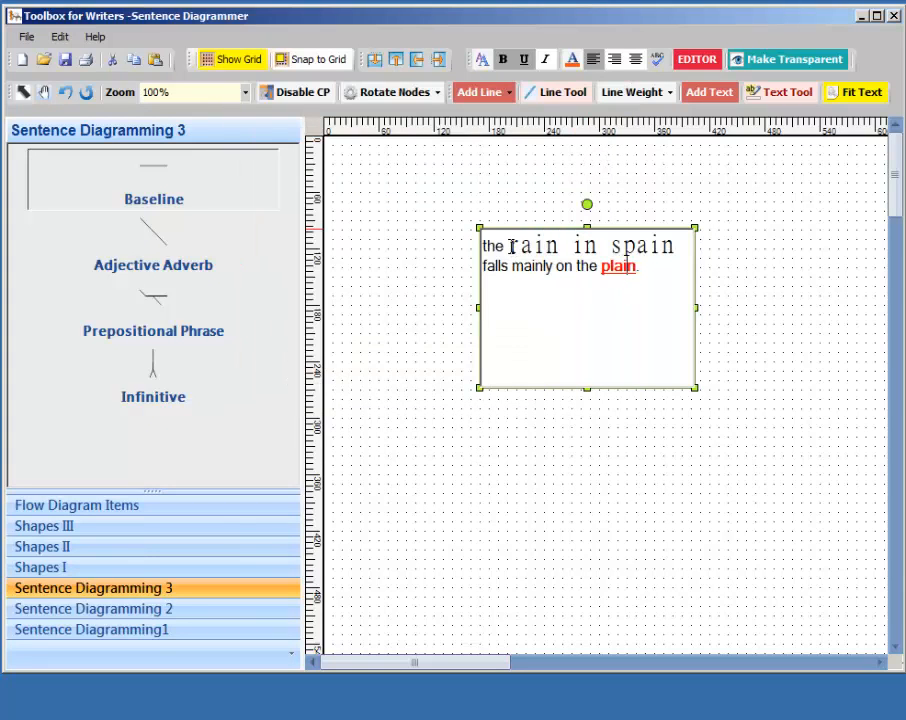
Add the lines "ctrl v to paste", "use ctrl c copy" and "ctrl x cut" below the sentence in the Rich Text box
{"action": "left_click_drag", "start_coordinate": [510, 247], "coordinate": [650, 245]}
{"action": "left_click", "coordinate": [630, 307]}
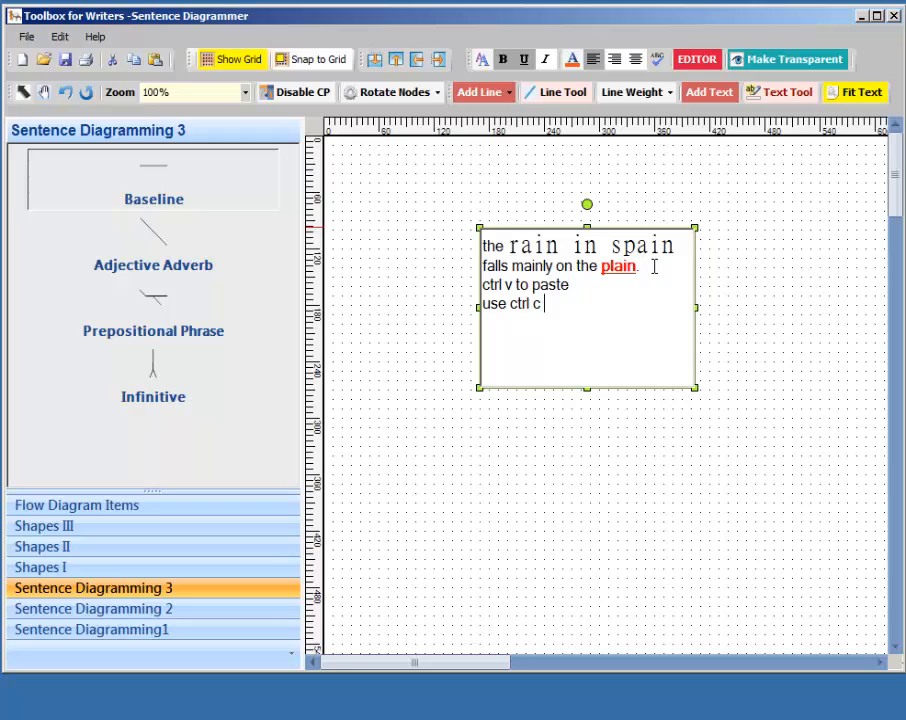
{"action": "type", "text": "copy"}
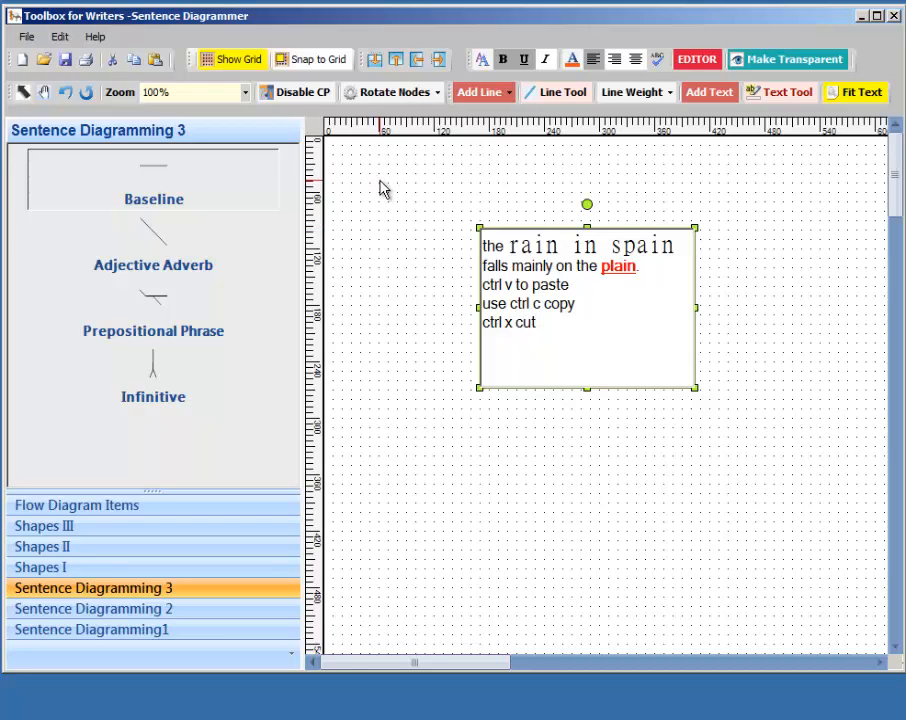
{"action": "left_click", "coordinate": [713, 257]}
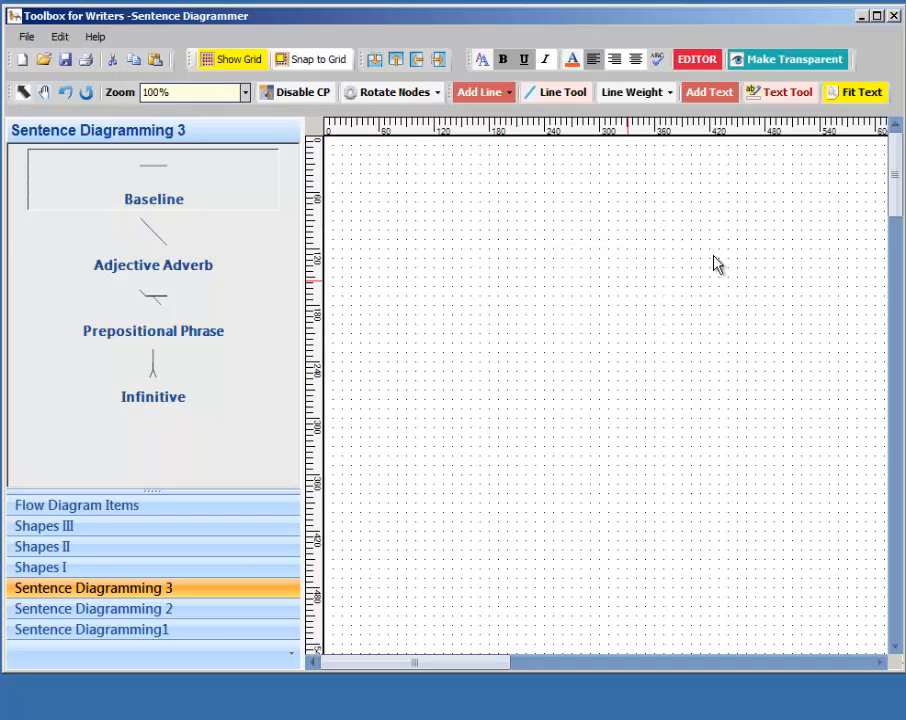
{"action": "right_click", "coordinate": [642, 233]}
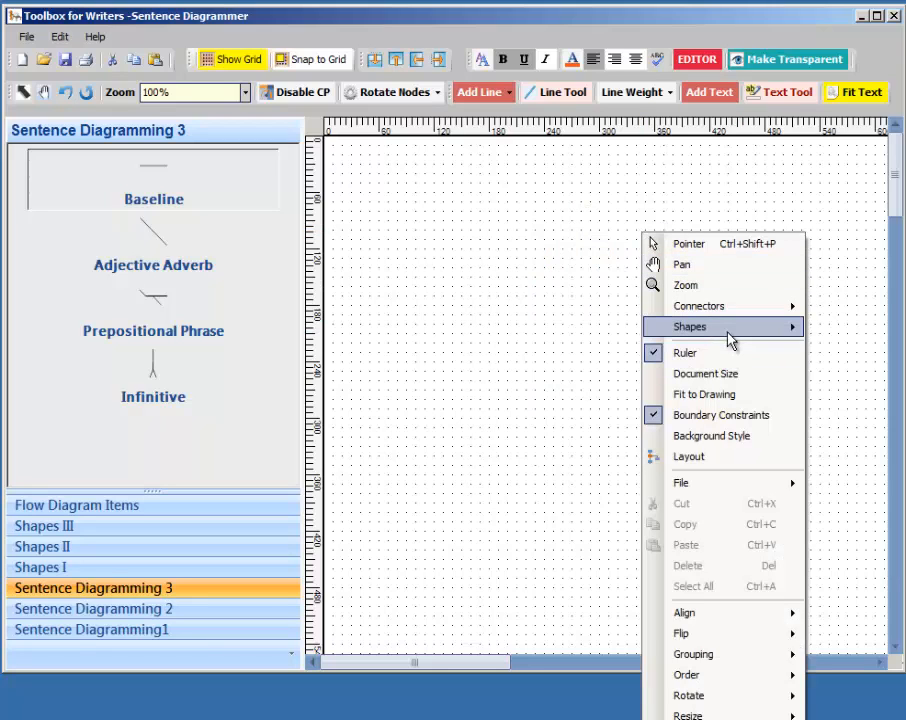
{"action": "mouse_move", "coordinate": [728, 328]}
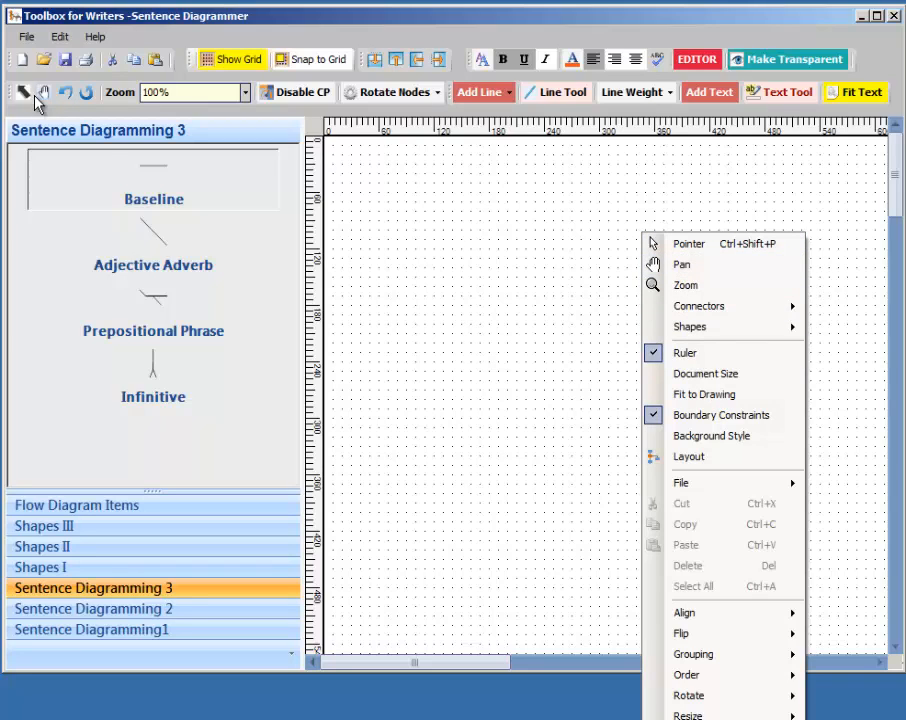
Hide the canvas ruler and show it again
{"action": "mouse_move", "coordinate": [703, 314]}
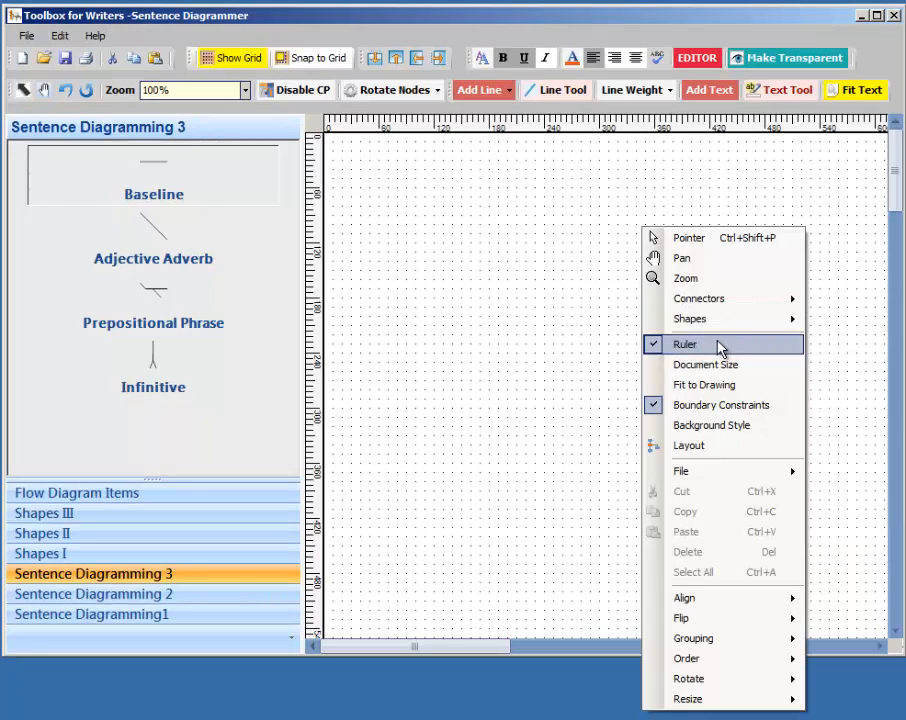
{"action": "left_click", "coordinate": [720, 347]}
{"action": "right_click", "coordinate": [653, 231]}
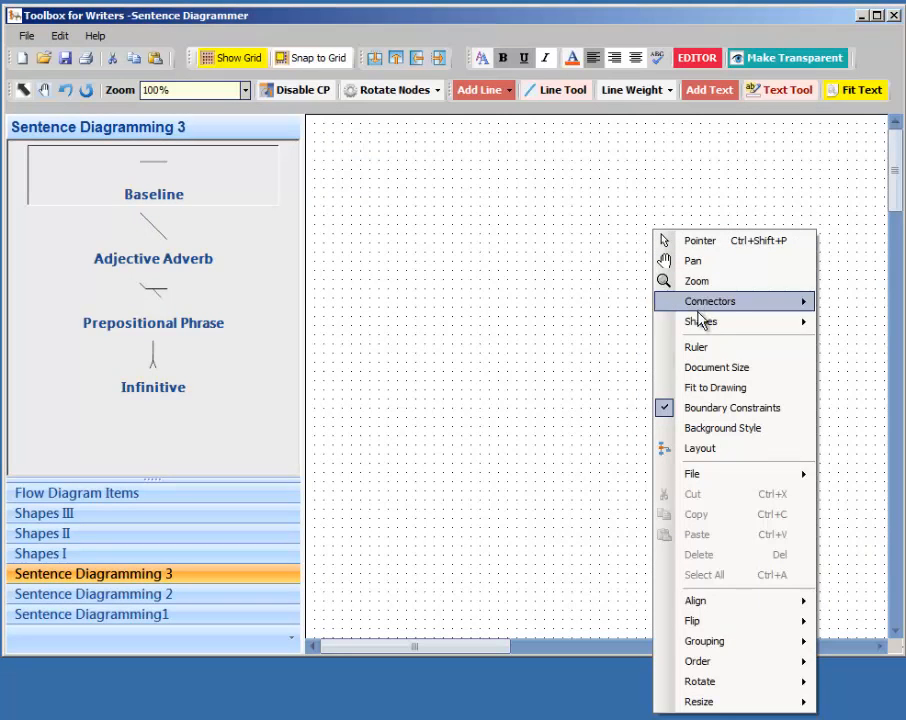
{"action": "left_click", "coordinate": [712, 347]}
Examine the diagram's background fill style options and leave them without applying changes
{"action": "right_click", "coordinate": [662, 300]}
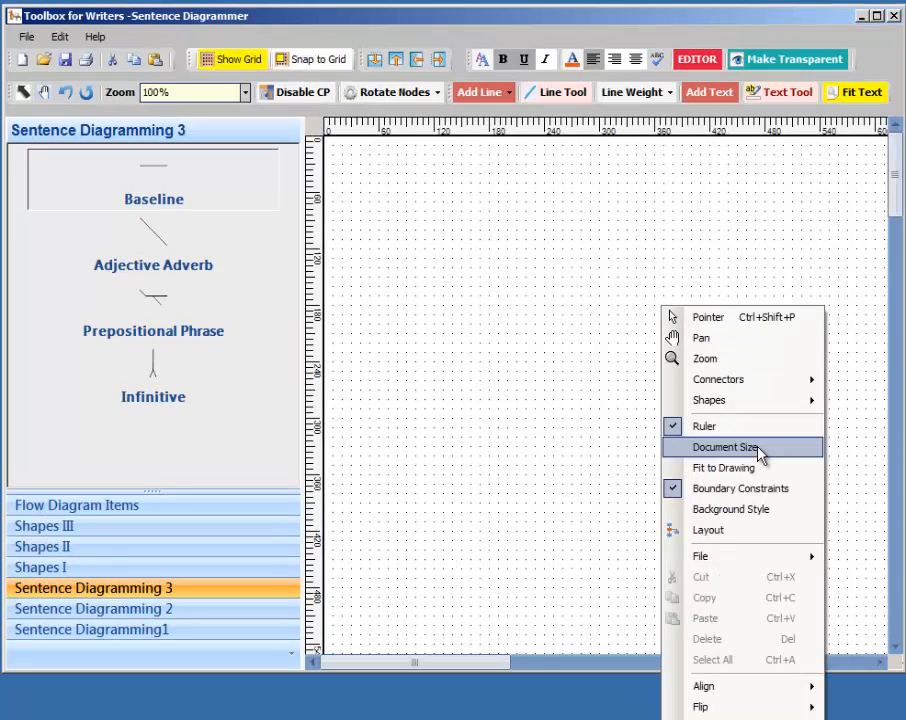
{"action": "left_click", "coordinate": [26, 37]}
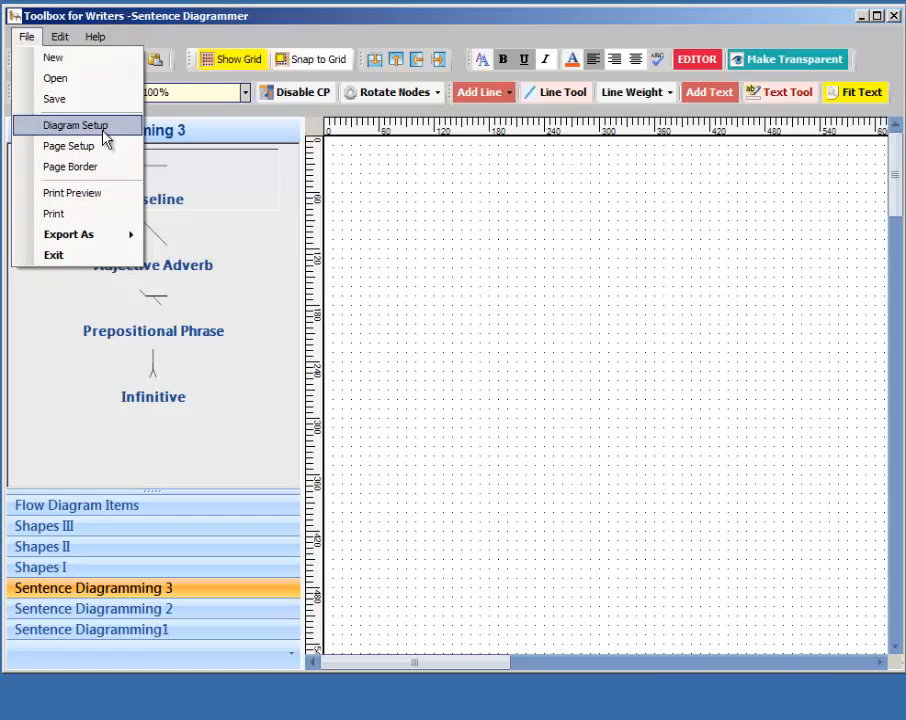
{"action": "right_click", "coordinate": [451, 207]}
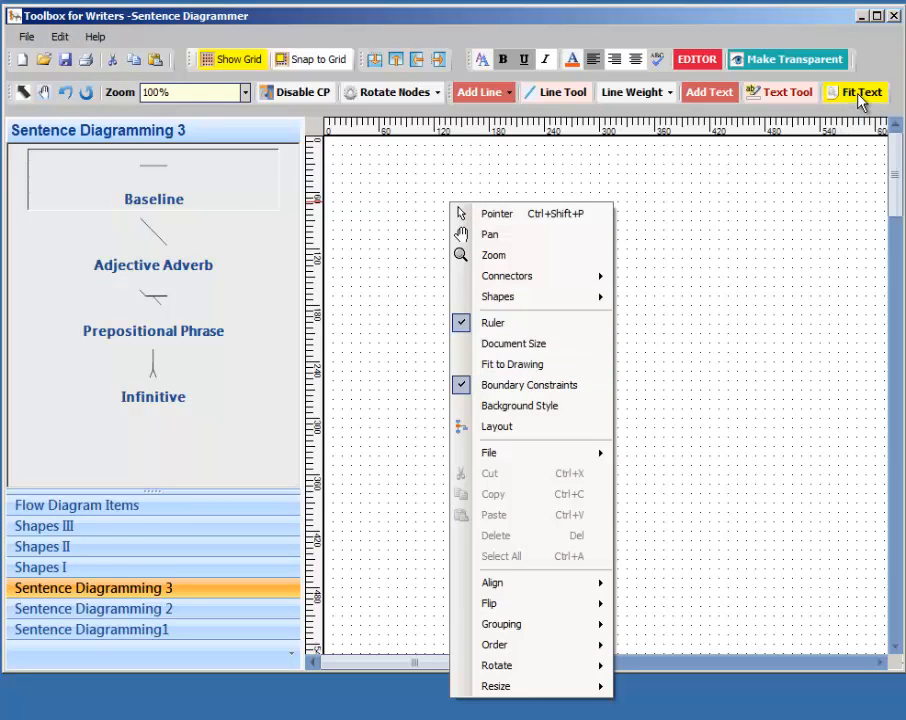
{"action": "left_click", "coordinate": [556, 406]}
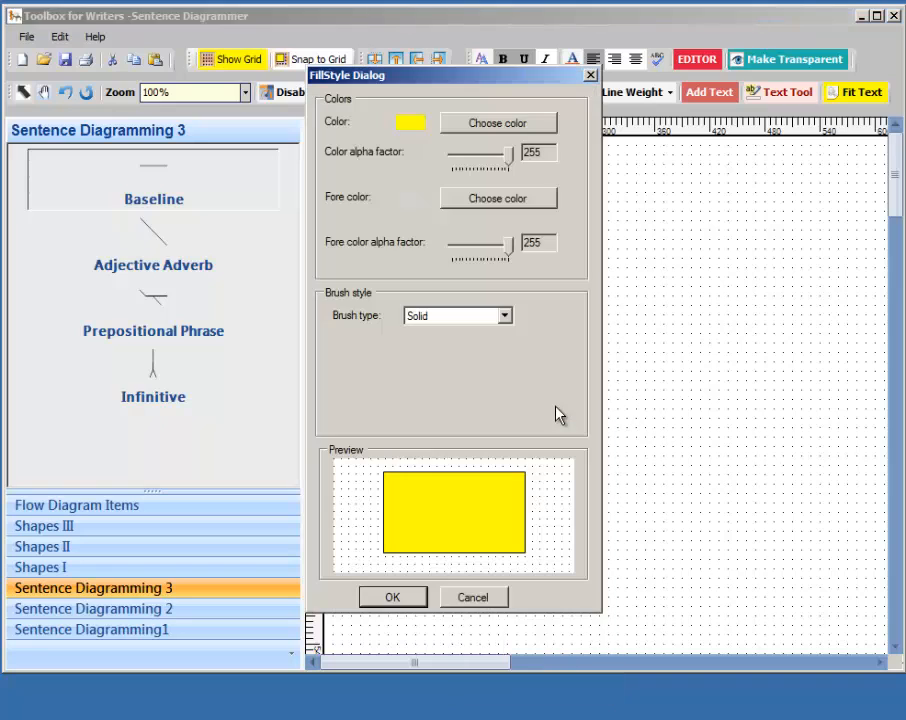
{"action": "left_click", "coordinate": [467, 605]}
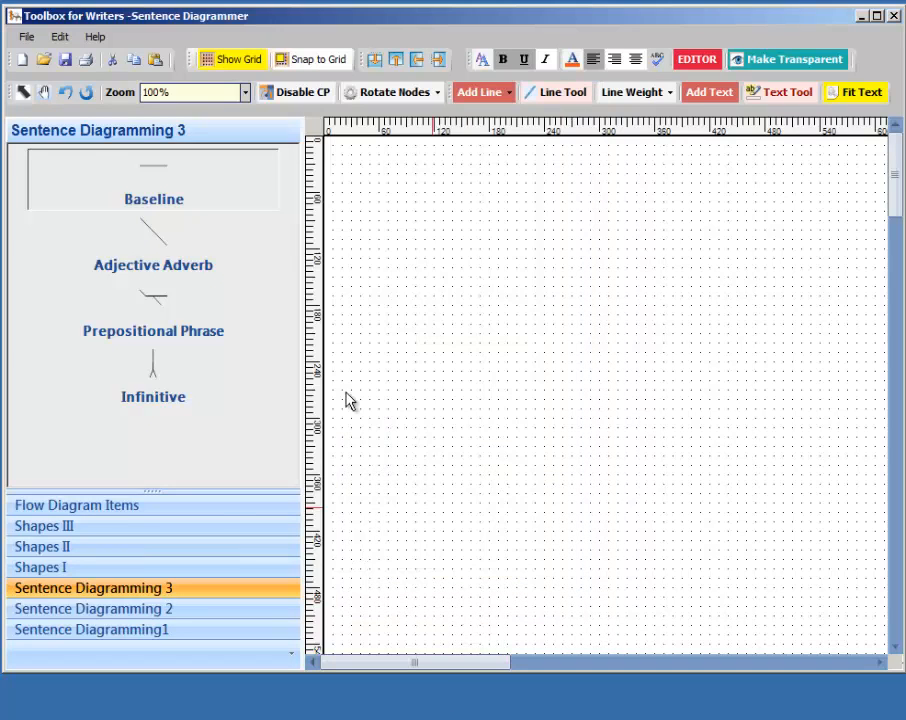
Look through the canvas's context commands, including Align, Flip, Grouping, Order, Rotate and Resize
{"action": "left_click", "coordinate": [27, 38]}
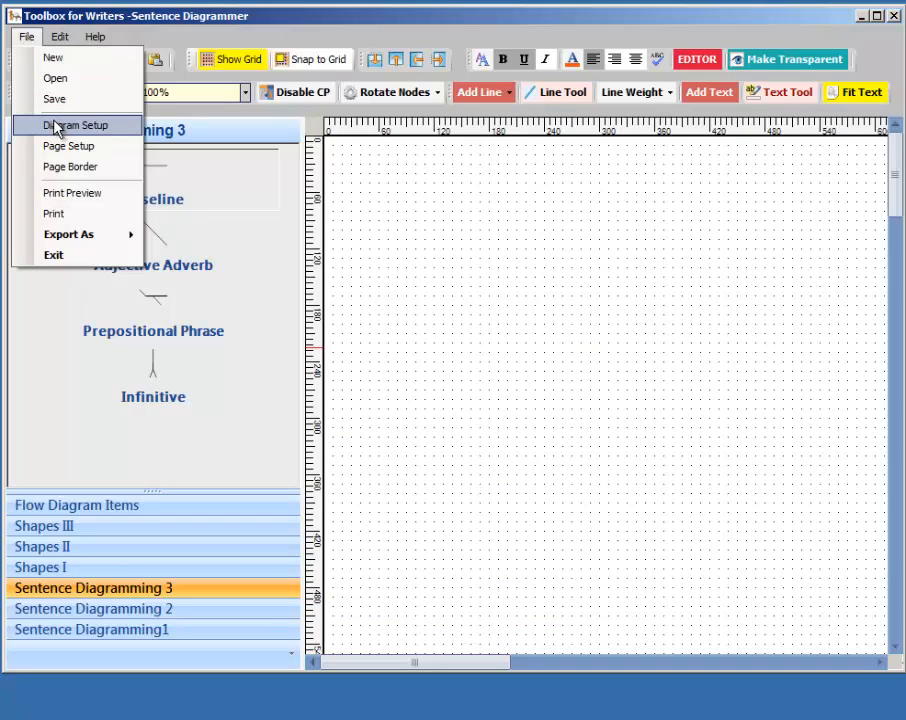
{"action": "left_click", "coordinate": [733, 150]}
{"action": "right_click", "coordinate": [732, 182]}
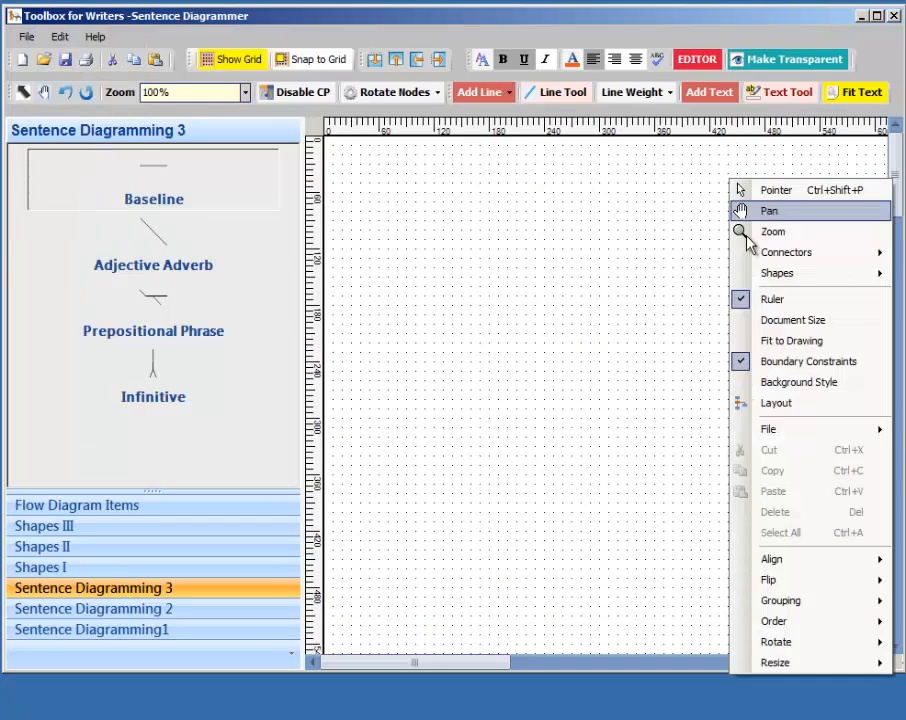
{"action": "mouse_move", "coordinate": [841, 433]}
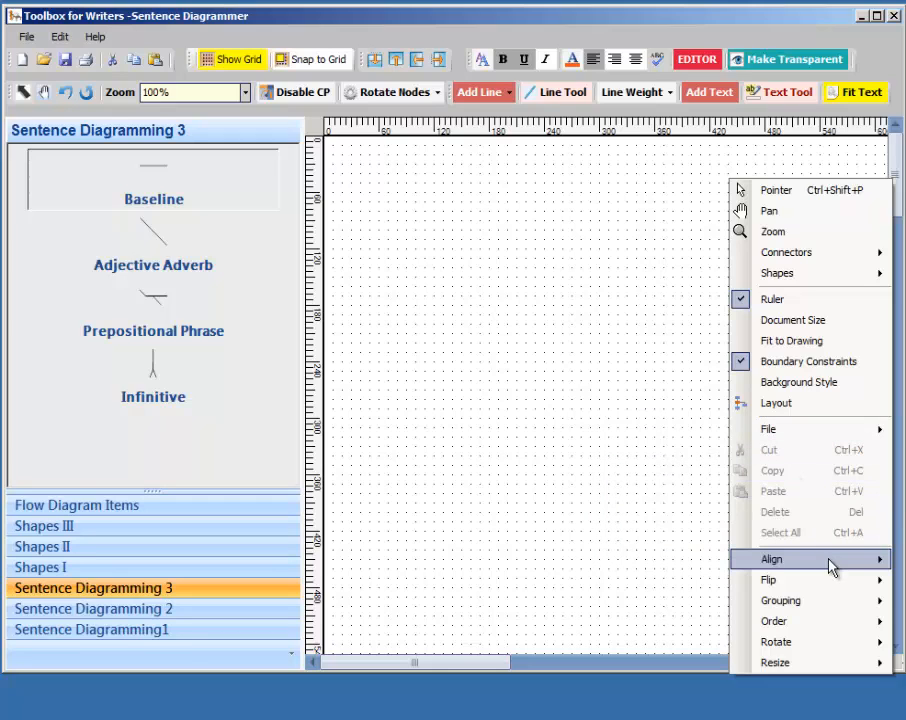
{"action": "mouse_move", "coordinate": [829, 566]}
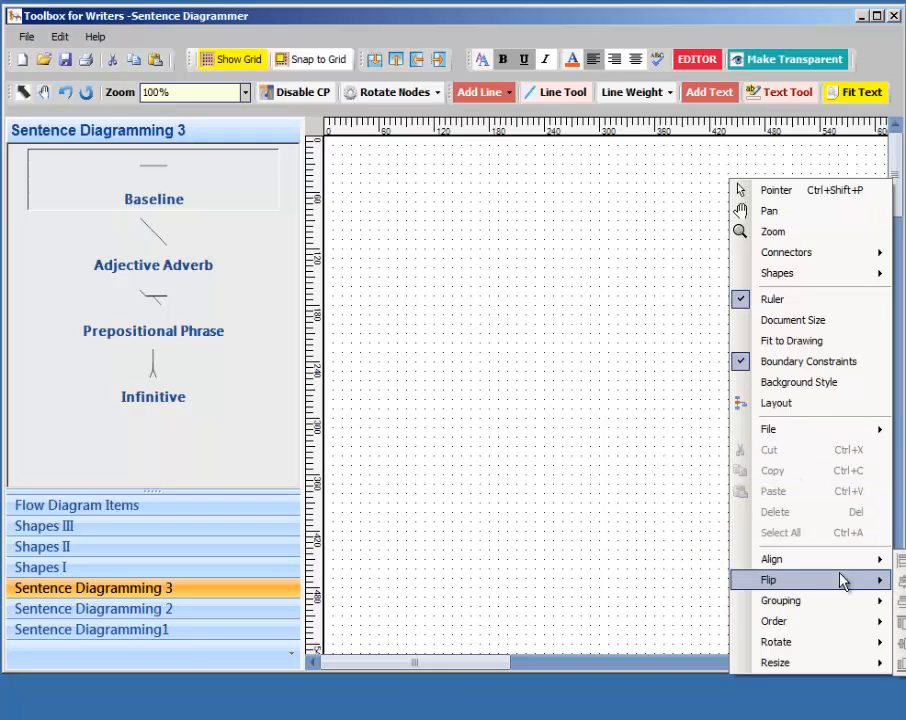
{"action": "mouse_move", "coordinate": [842, 587]}
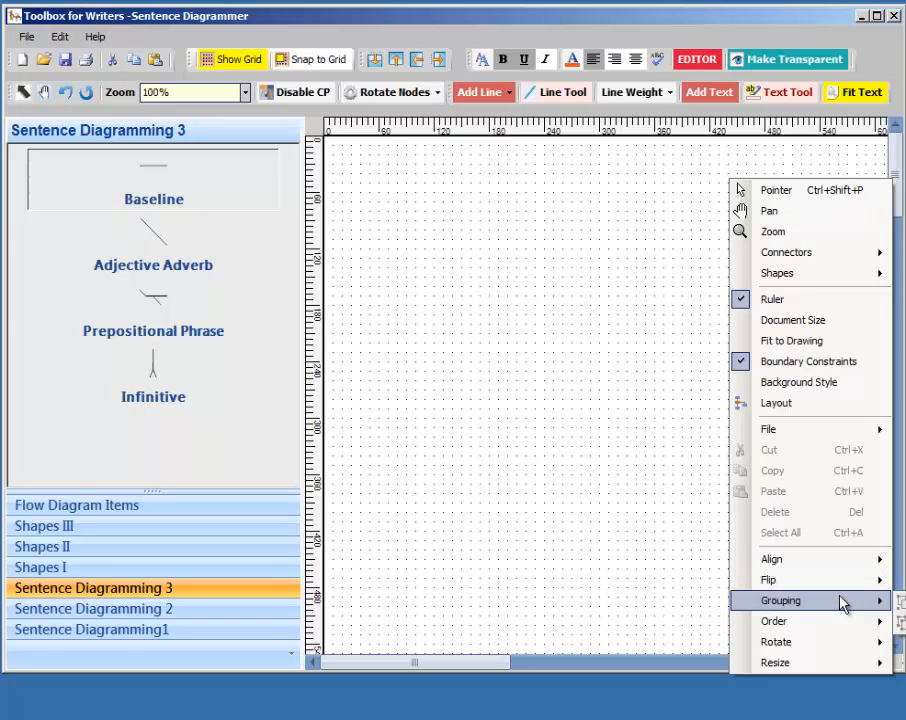
{"action": "mouse_move", "coordinate": [847, 629]}
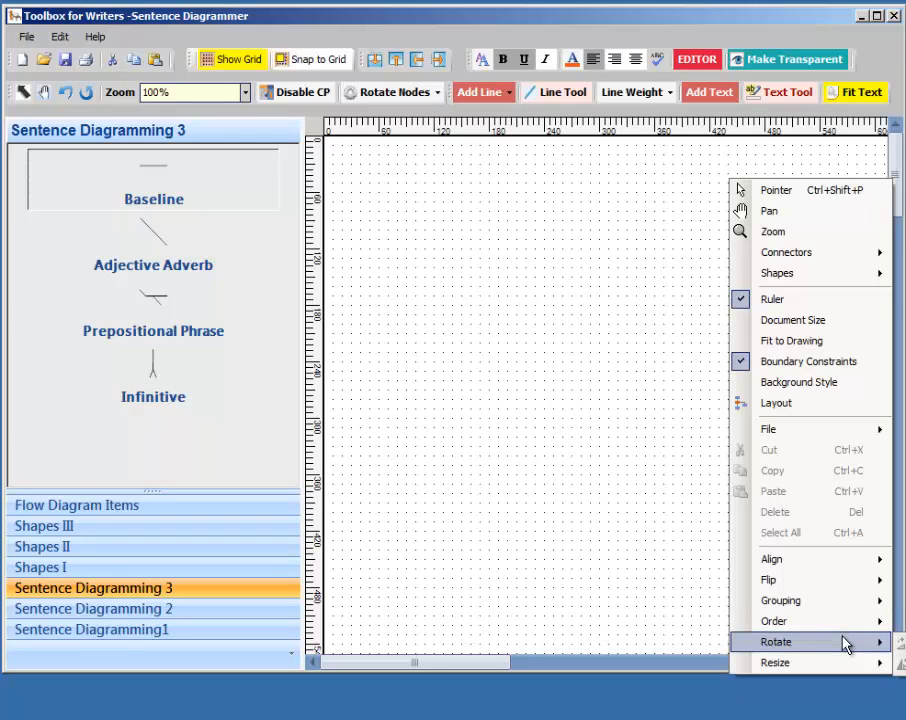
{"action": "mouse_move", "coordinate": [838, 668]}
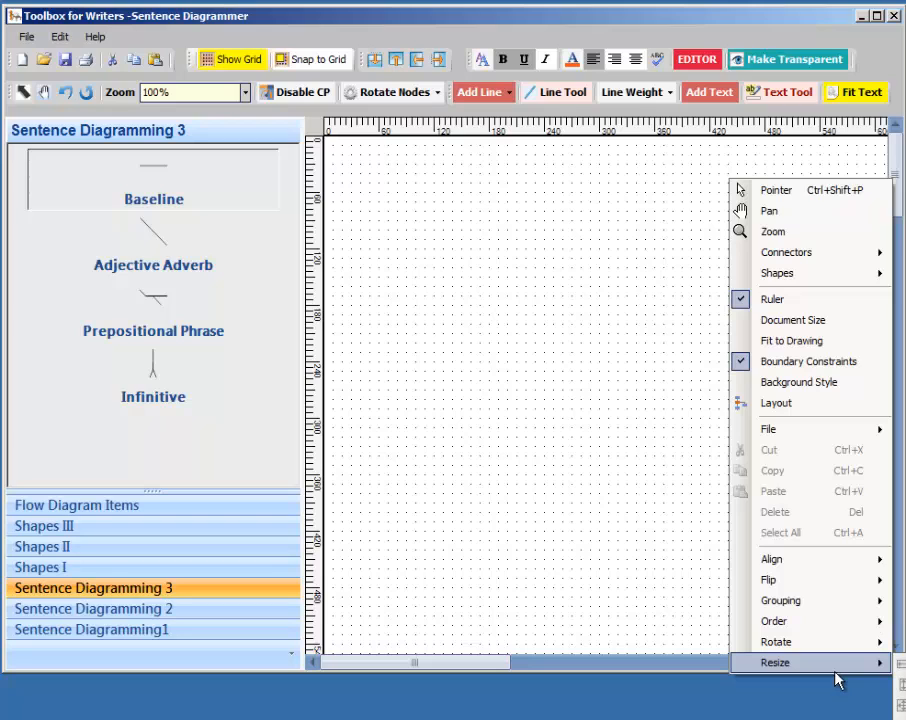
{"action": "left_click", "coordinate": [480, 178]}
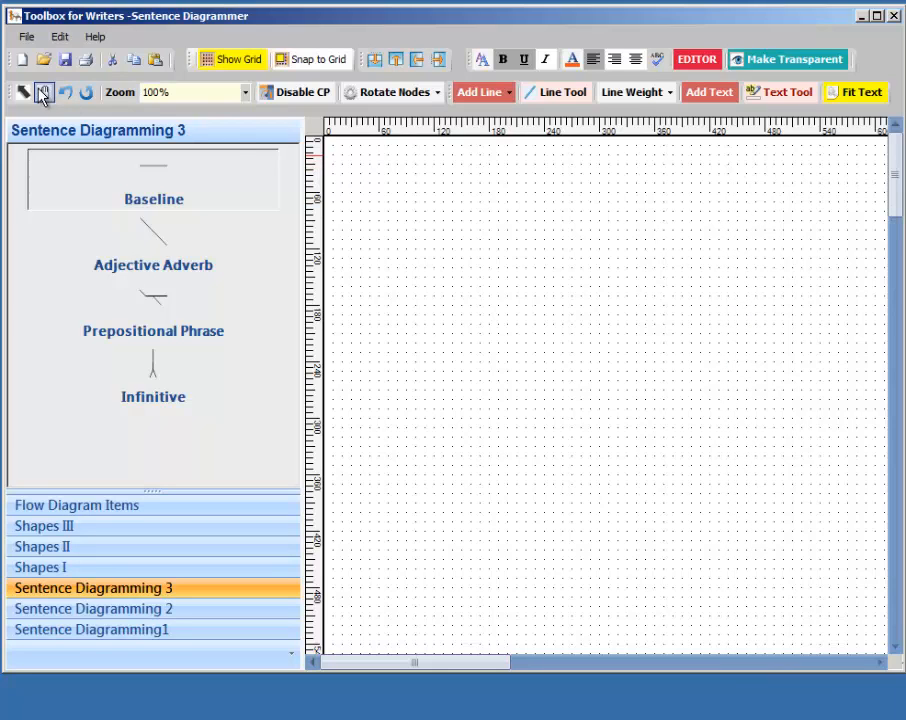
Zoom the diagram to 400% and return it to 100%
{"action": "left_click", "coordinate": [244, 92]}
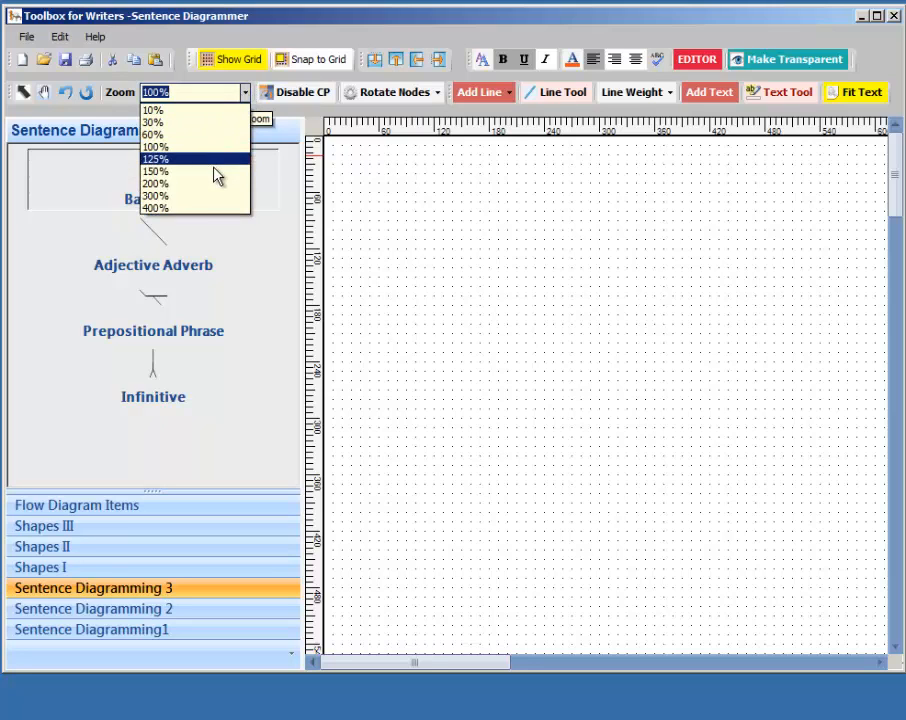
{"action": "left_click", "coordinate": [216, 208]}
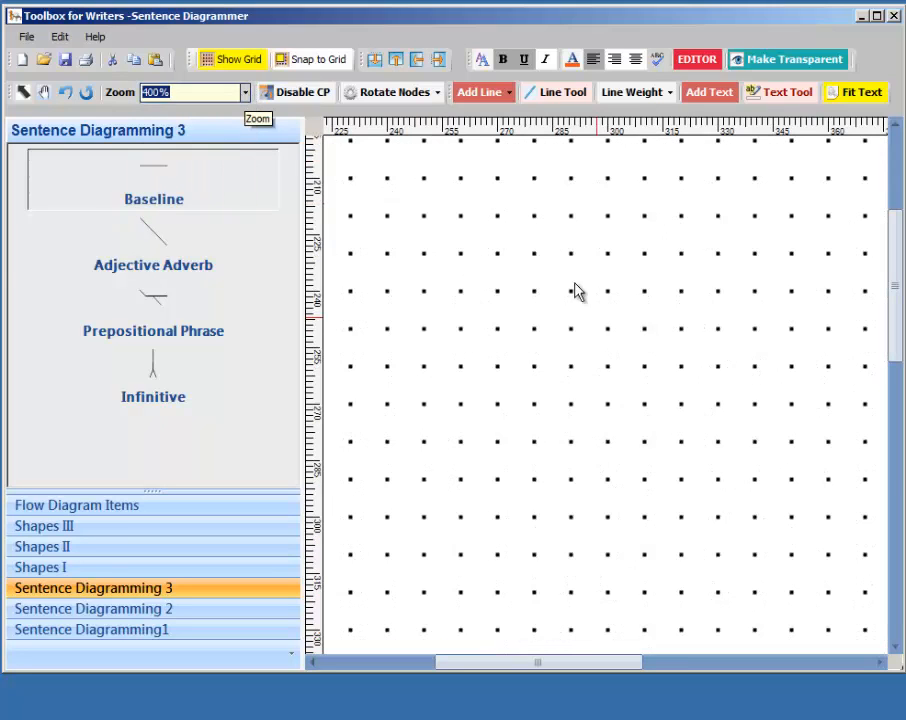
{"action": "left_click", "coordinate": [244, 92]}
{"action": "left_click", "coordinate": [210, 157]}
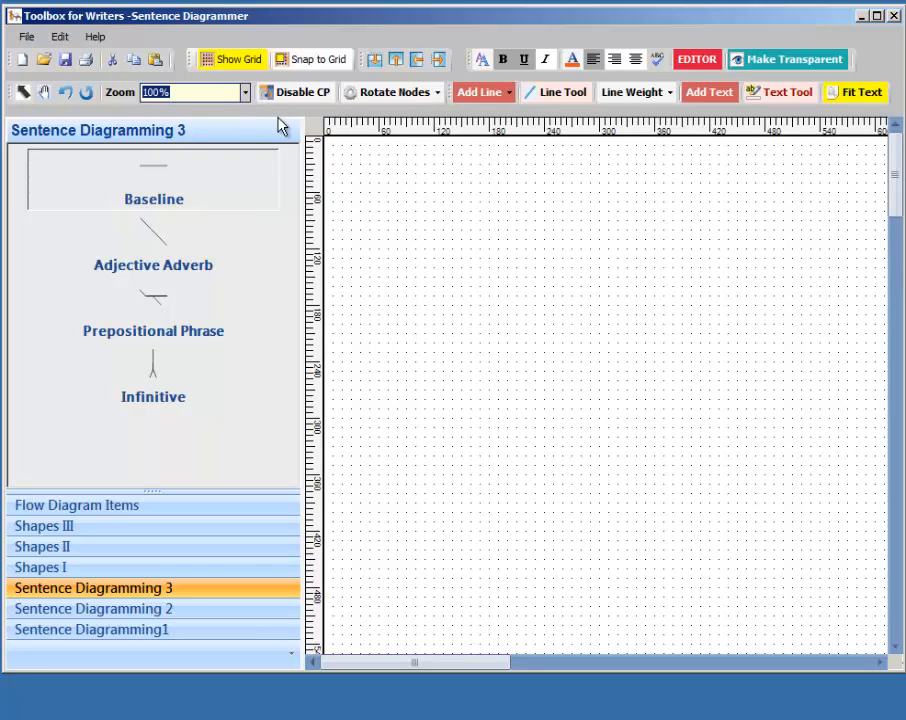
Look through the available Rotate Nodes angles and the shape types that can be drawn
{"action": "left_click", "coordinate": [436, 95]}
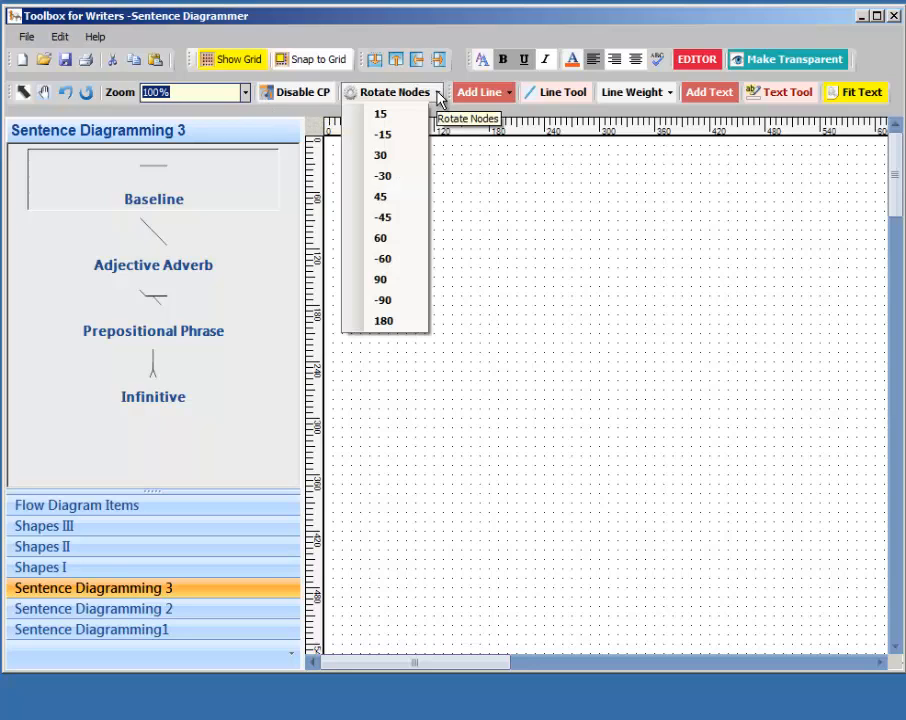
{"action": "left_click", "coordinate": [403, 322]}
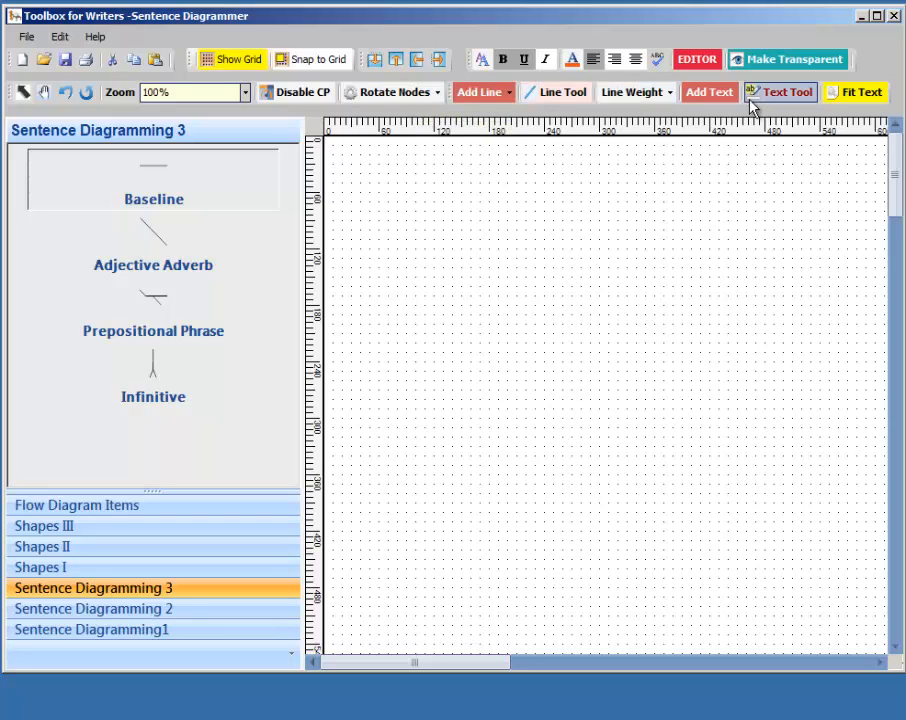
{"action": "right_click", "coordinate": [643, 179]}
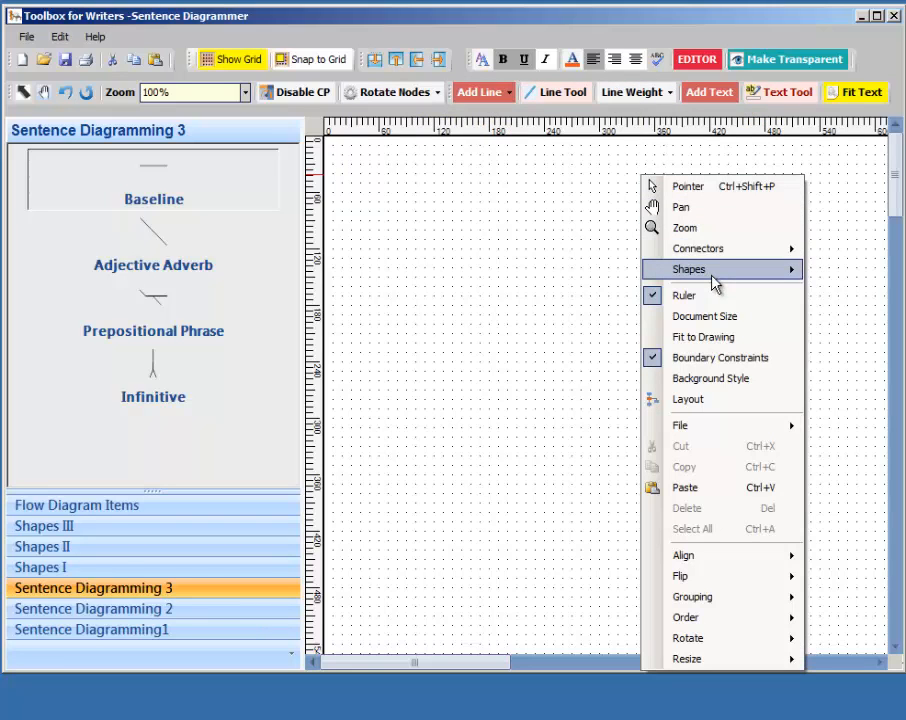
{"action": "mouse_move", "coordinate": [712, 272]}
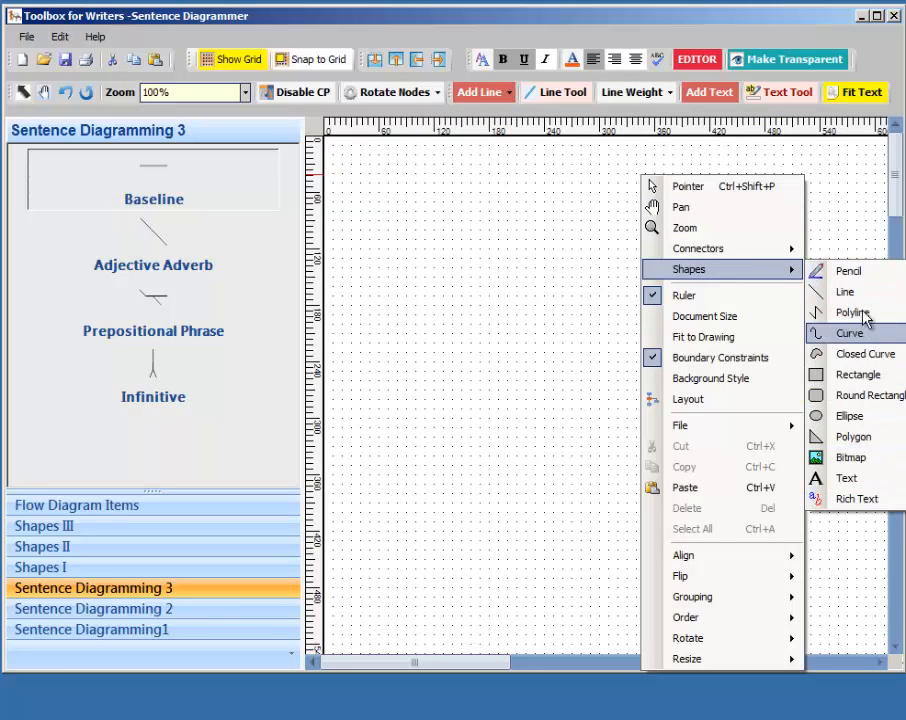
{"action": "left_click", "coordinate": [444, 158]}
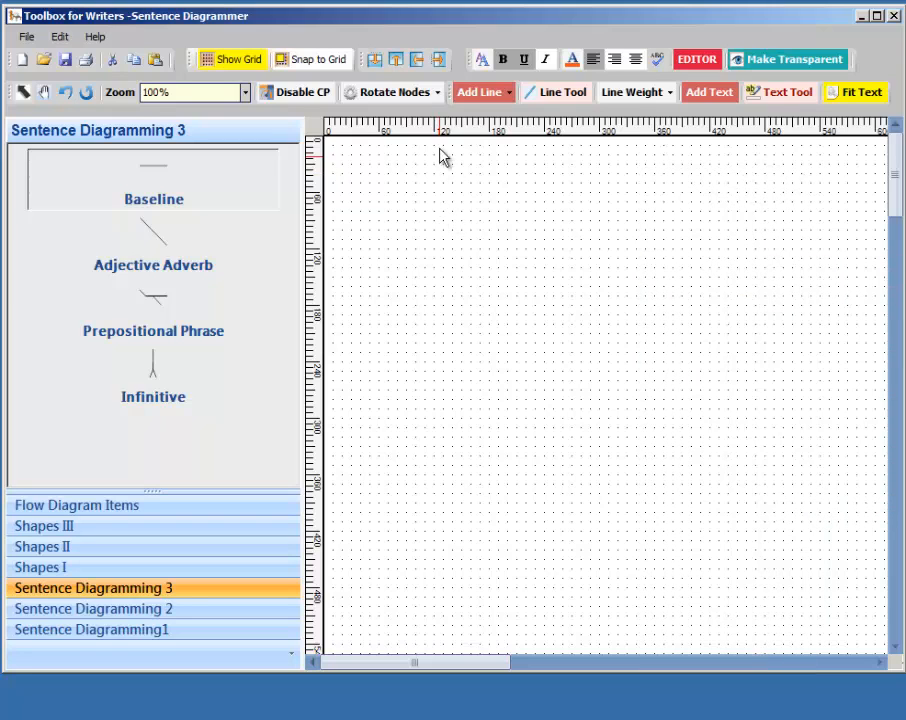
{"action": "left_click", "coordinate": [437, 92]}
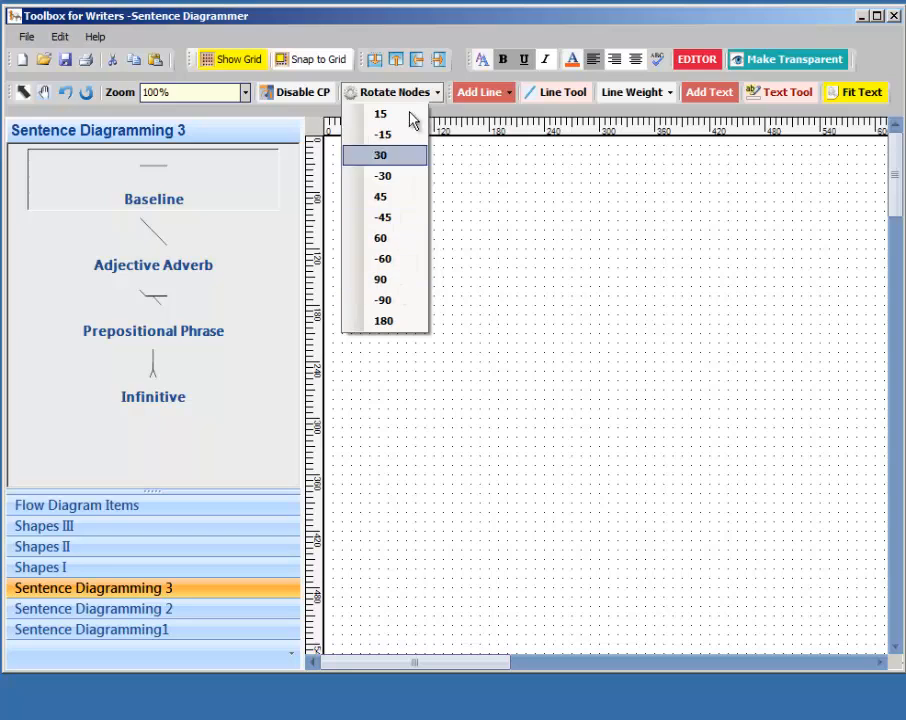
{"action": "left_click", "coordinate": [557, 253]}
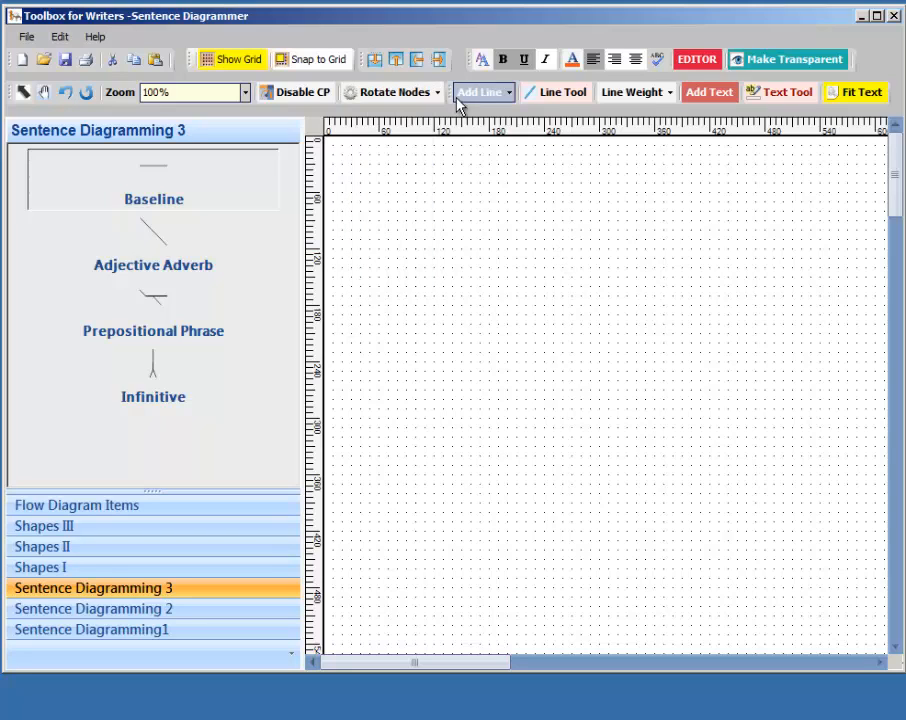
Draw a horizontal line about 250 units long with the Line Tool near the top of the canvas and undo it
{"action": "left_click", "coordinate": [555, 100]}
{"action": "mouse_move", "coordinate": [546, 200]}
{"action": "left_mouse_down"}
{"action": "mouse_move", "coordinate": [552, 243]}
{"action": "mouse_move", "coordinate": [677, 332]}
{"action": "mouse_move", "coordinate": [696, 277]}
{"action": "mouse_move", "coordinate": [777, 201]}
{"action": "left_mouse_up"}
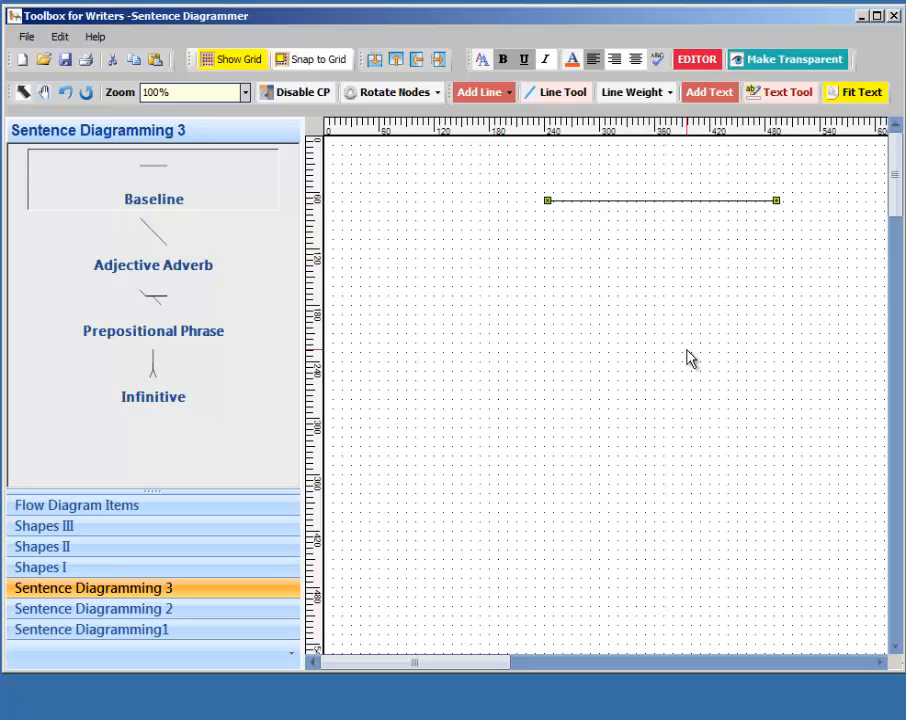
{"action": "left_click", "coordinate": [65, 92]}
Add a 200-pixel horizontal line and move it inward on the canvas, spanning about 100 to 300 on the horizontal ruler
{"action": "left_click", "coordinate": [509, 93]}
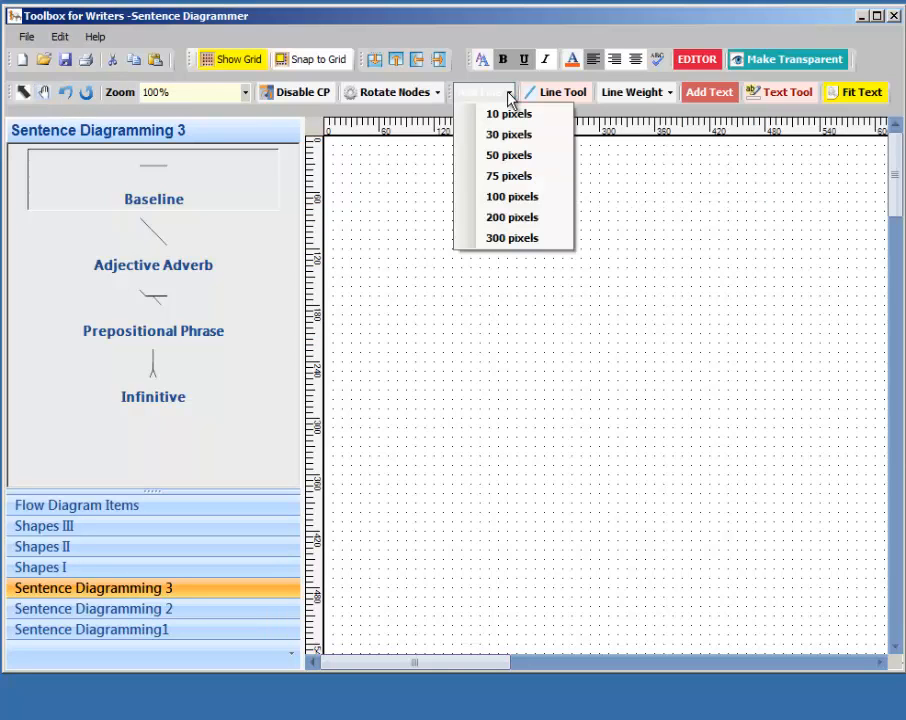
{"action": "left_click", "coordinate": [520, 218]}
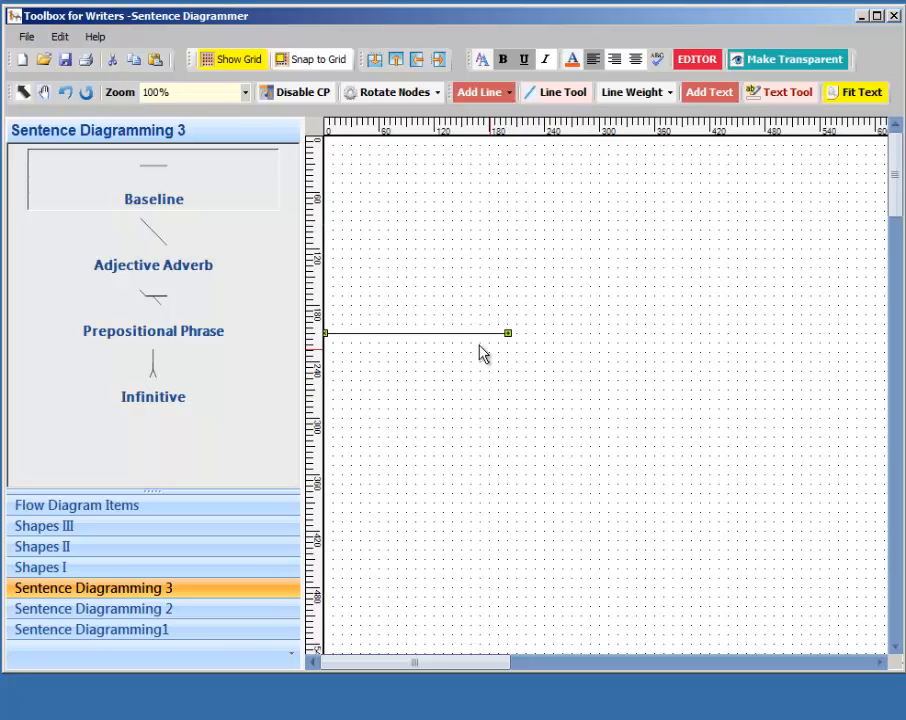
{"action": "left_click_drag", "start_coordinate": [469, 333], "coordinate": [562, 274]}
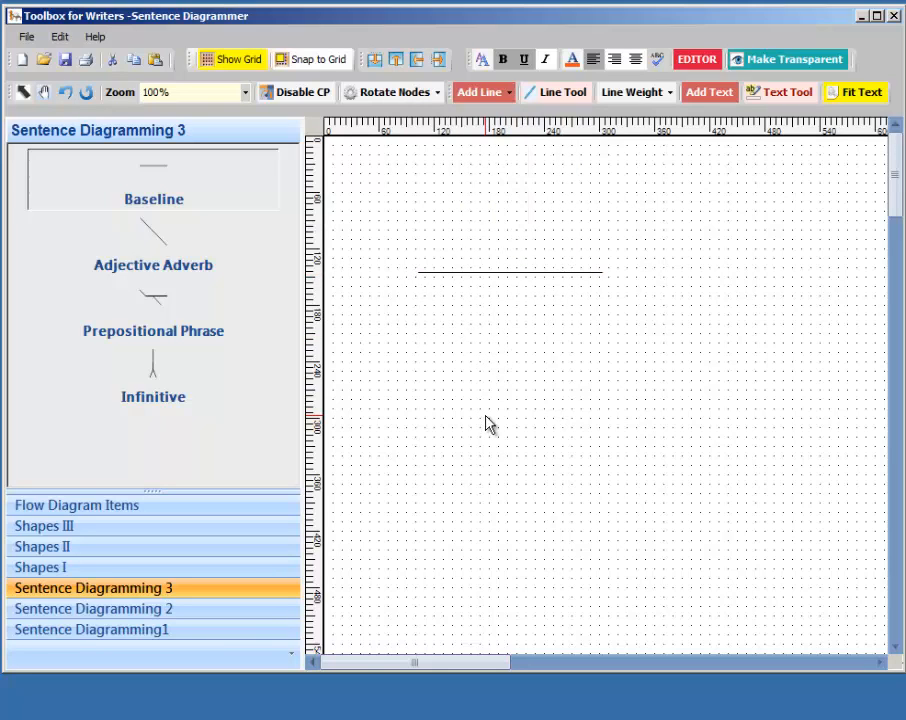
Add a 50-pixel line rotated by 90 degrees and place it across the middle of the 200-pixel horizontal line
{"action": "left_click", "coordinate": [508, 92]}
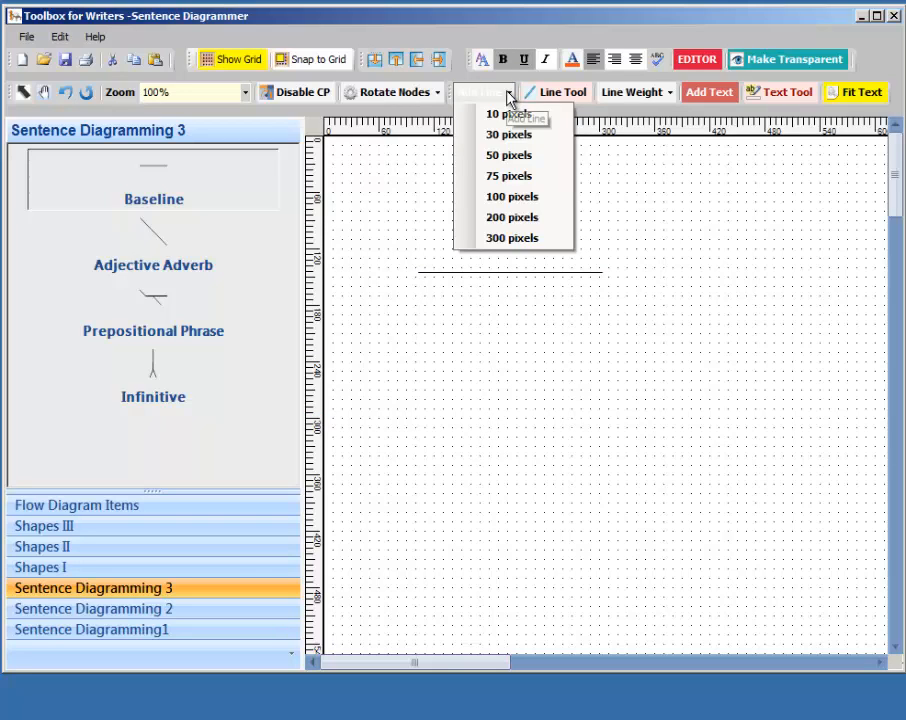
{"action": "left_click", "coordinate": [512, 155]}
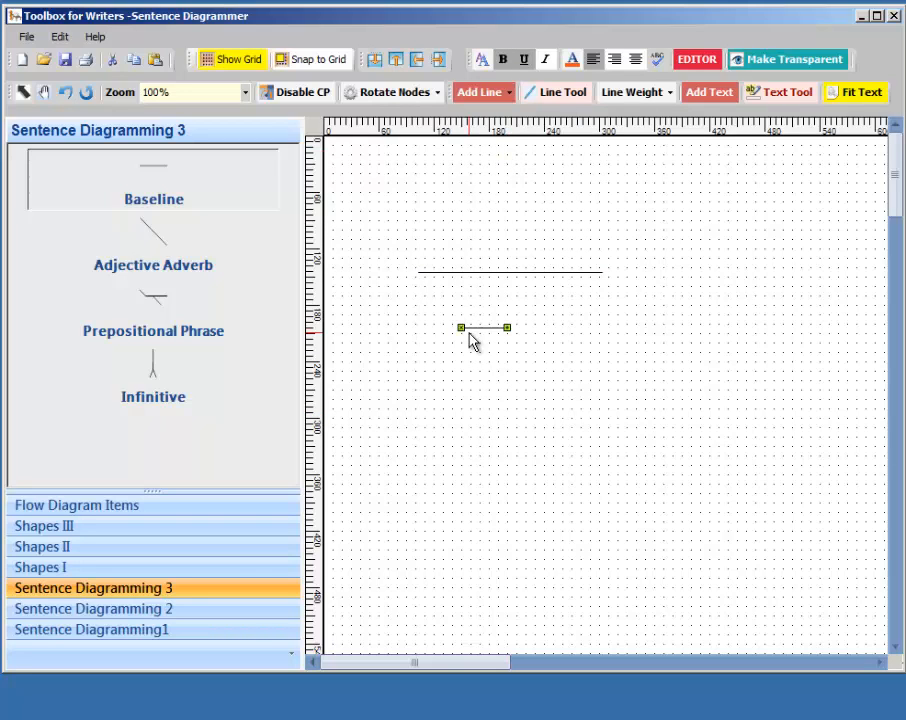
{"action": "left_click", "coordinate": [437, 93]}
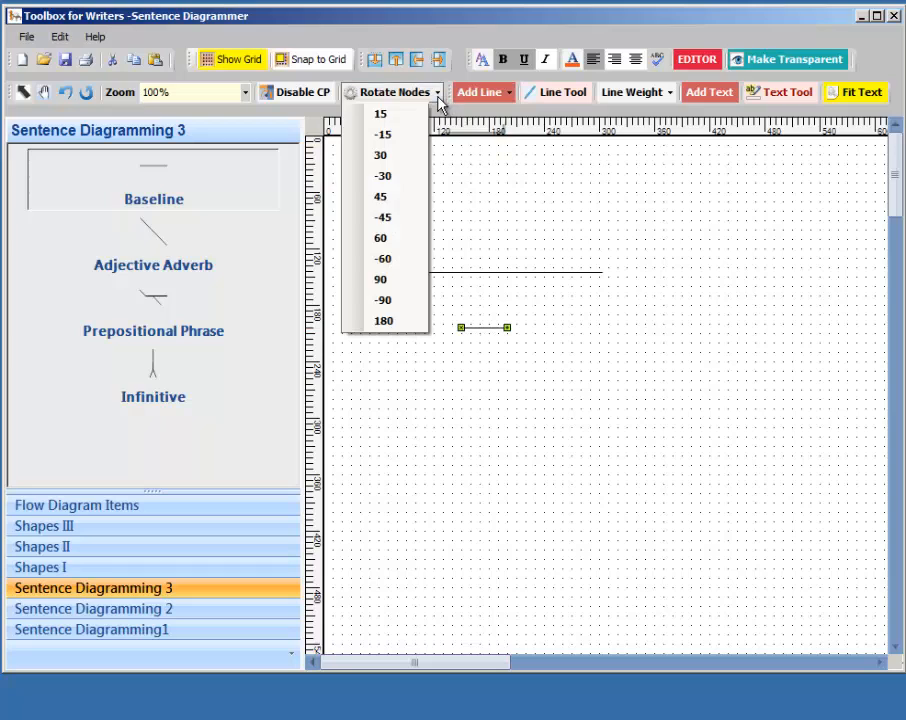
{"action": "left_click", "coordinate": [398, 281]}
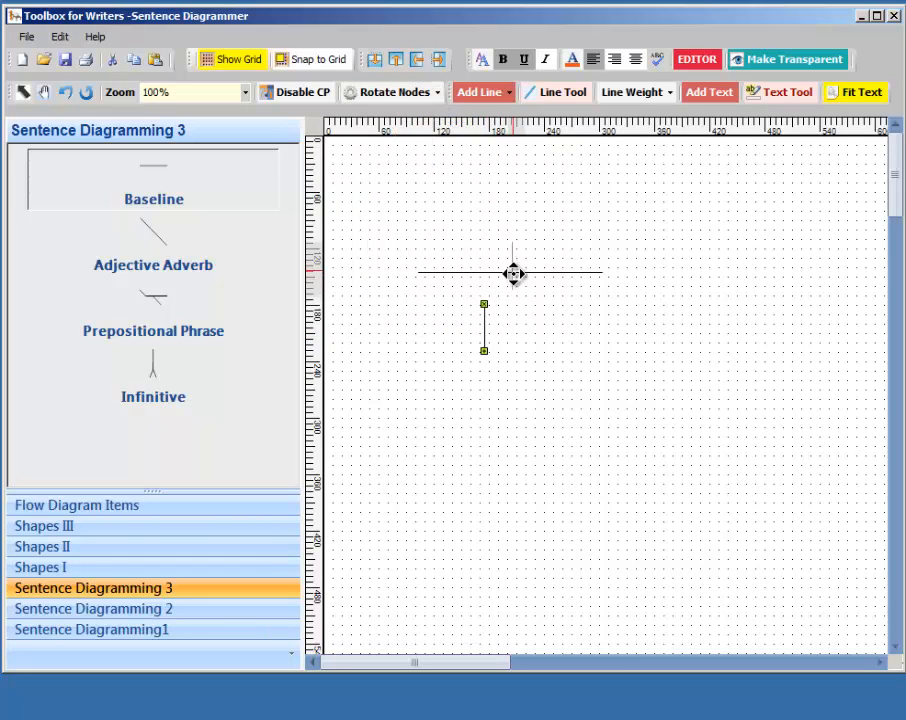
{"action": "left_click_drag", "start_coordinate": [484, 326], "coordinate": [508, 270]}
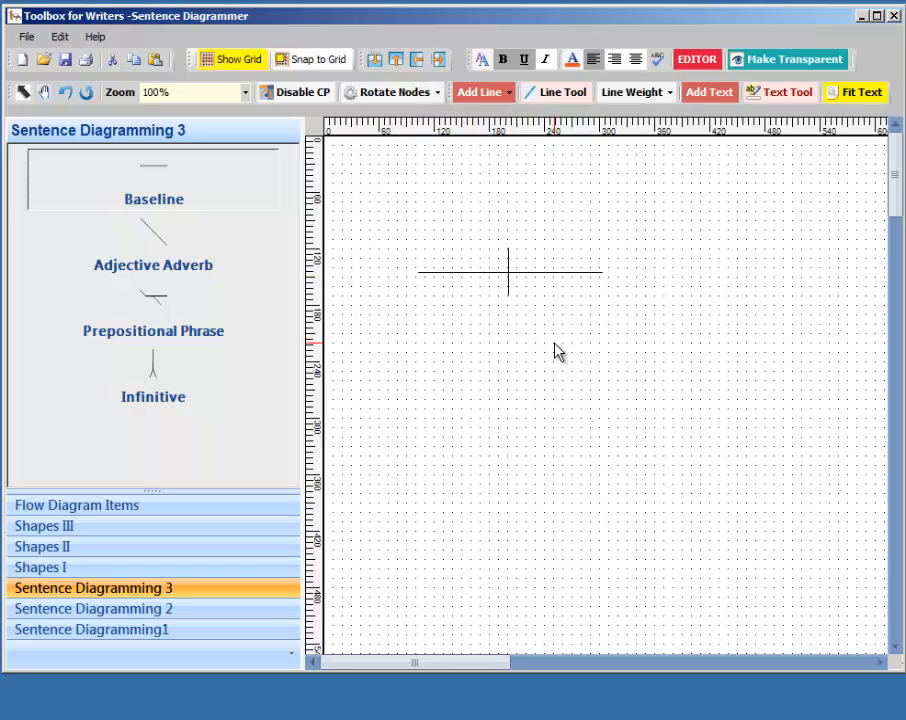
Hide the grid on the canvas
{"action": "left_click", "coordinate": [245, 64]}
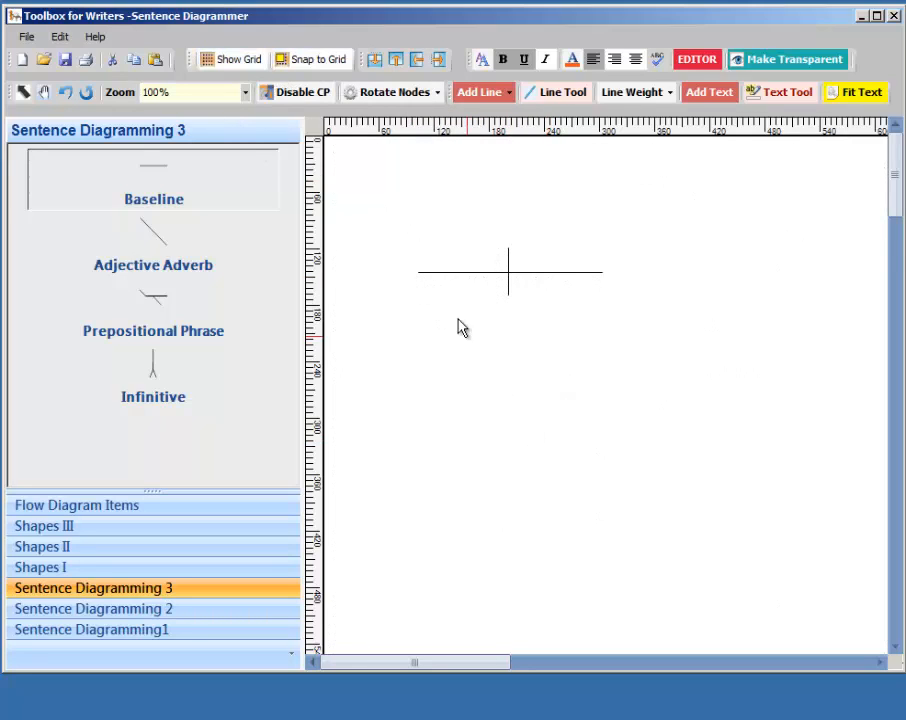
Move the vertical line along the baseline to about 175 on the horizontal ruler
{"action": "left_click_drag", "start_coordinate": [504, 282], "coordinate": [486, 285]}
{"action": "left_click", "coordinate": [560, 311]}
{"action": "left_click", "coordinate": [597, 273]}
{"action": "left_click", "coordinate": [486, 291]}
{"action": "left_click", "coordinate": [542, 294]}
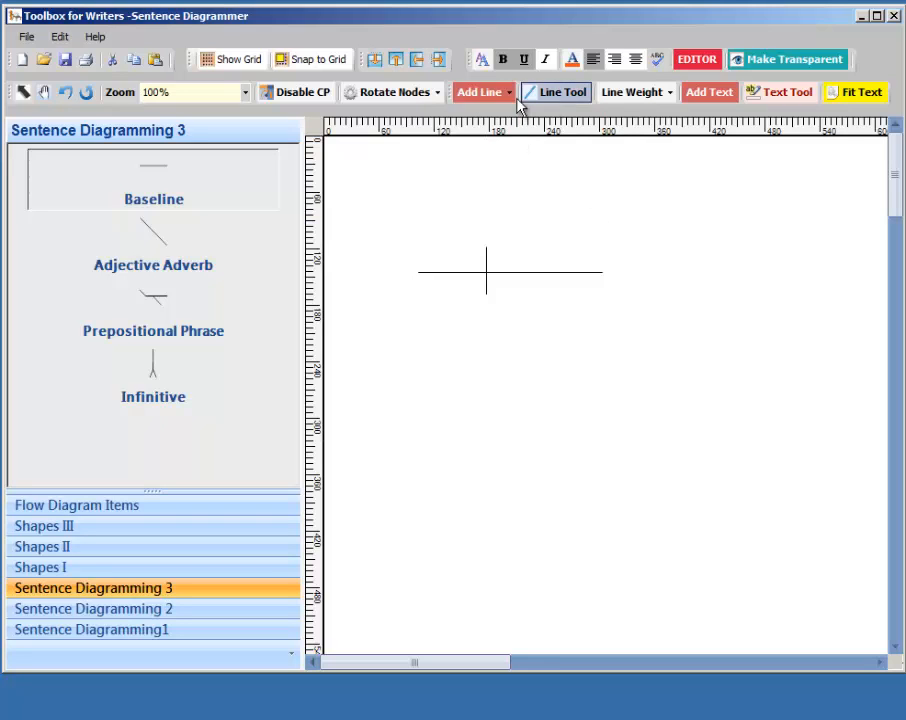
Draw an empty text box about 100 units wide with the Text Tool above and beyond the baseline's right end, and undo it
{"action": "left_click", "coordinate": [768, 100]}
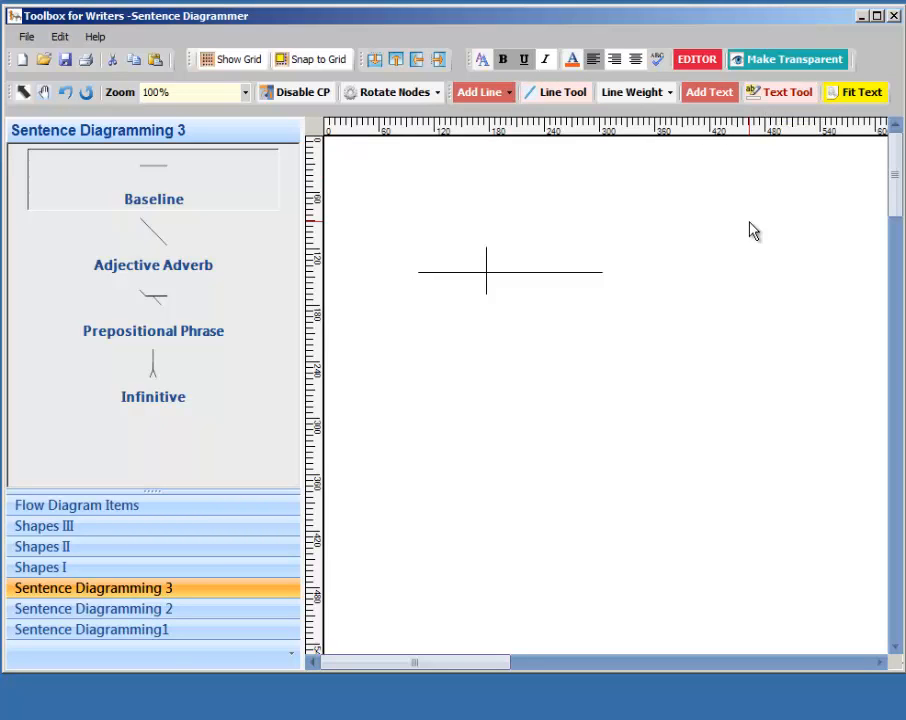
{"action": "left_click", "coordinate": [766, 94]}
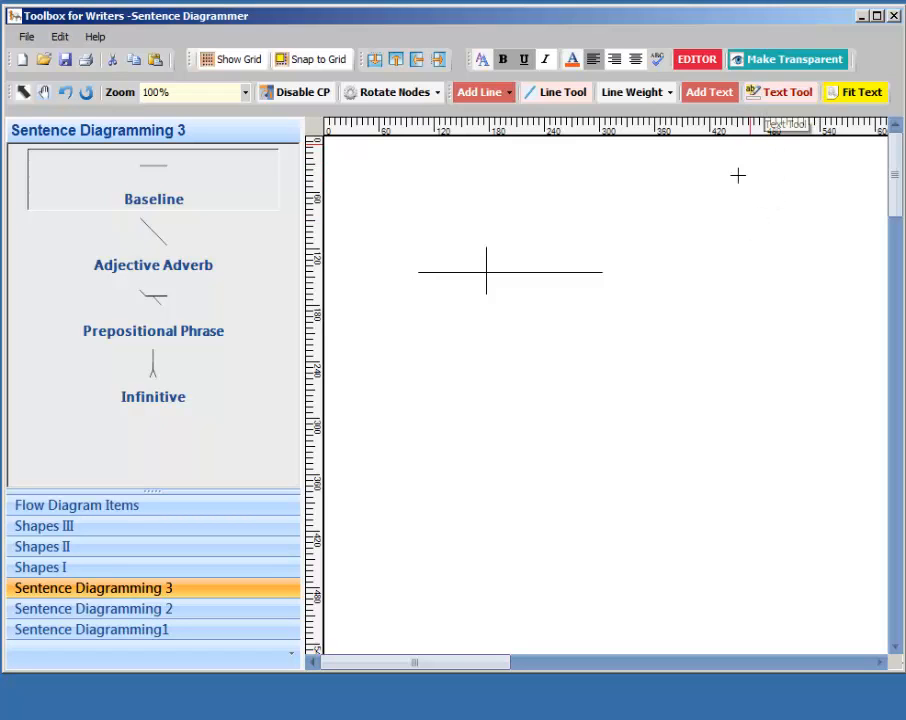
{"action": "left_click_drag", "start_coordinate": [675, 190], "coordinate": [767, 214]}
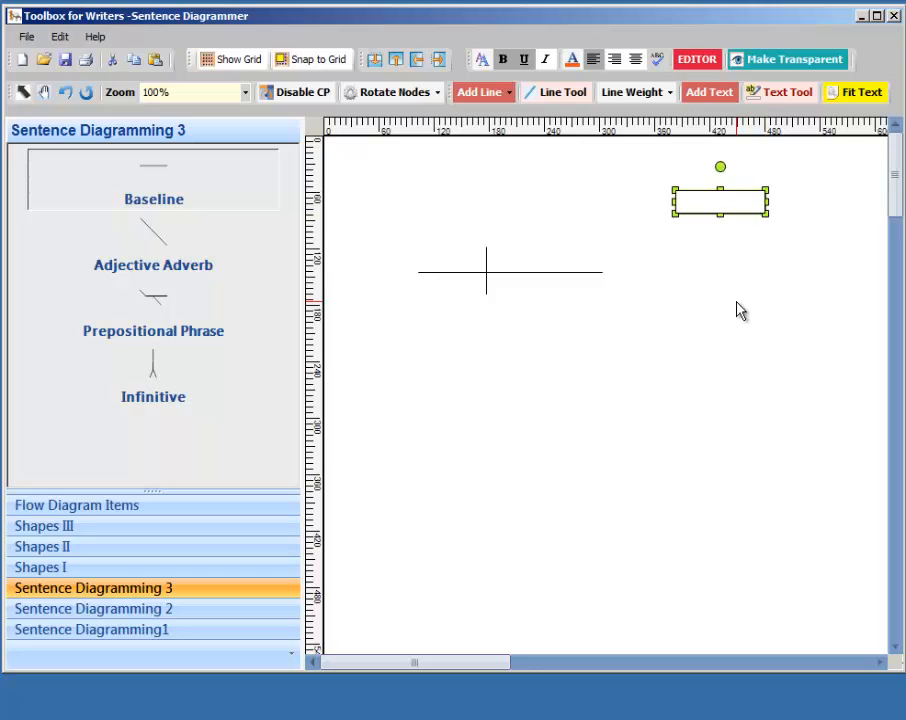
{"action": "left_click", "coordinate": [67, 94]}
Add a placeholder text box and move it above the baseline's right end
{"action": "left_click", "coordinate": [709, 92]}
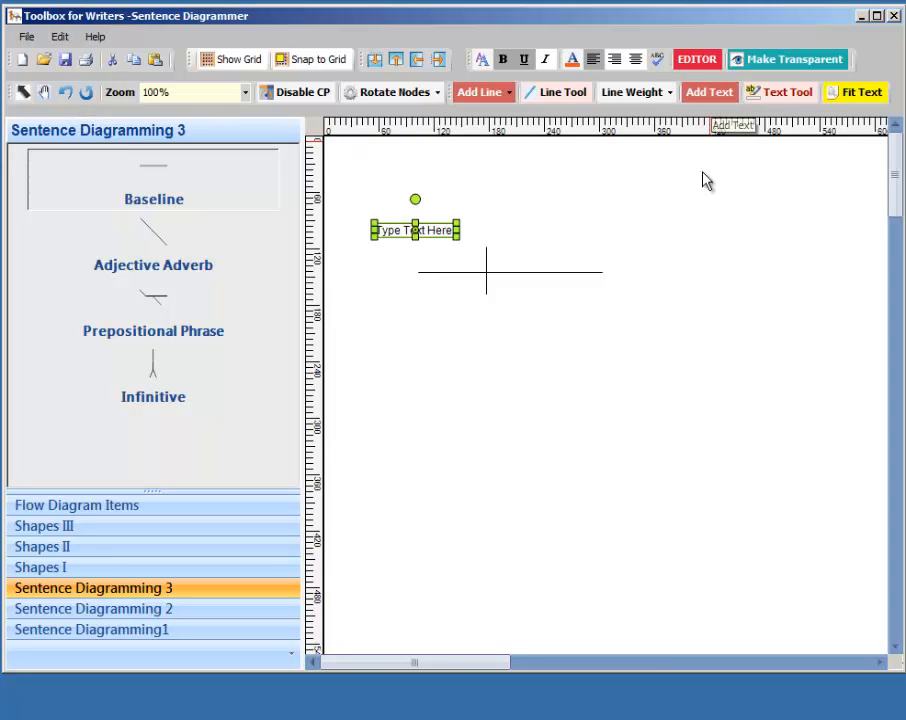
{"action": "left_click", "coordinate": [597, 351]}
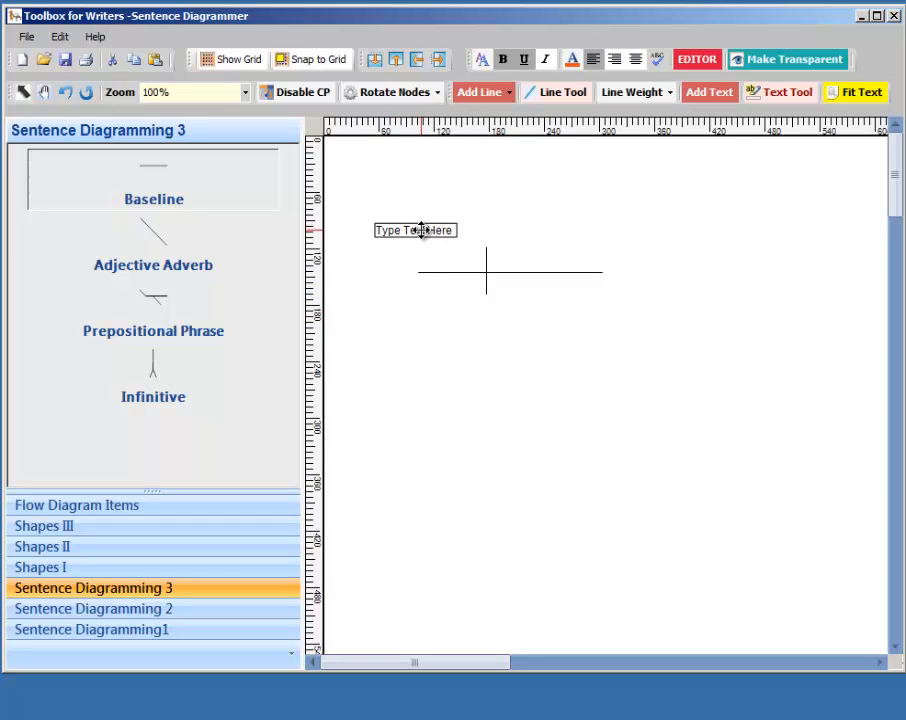
{"action": "left_click_drag", "start_coordinate": [396, 233], "coordinate": [609, 219]}
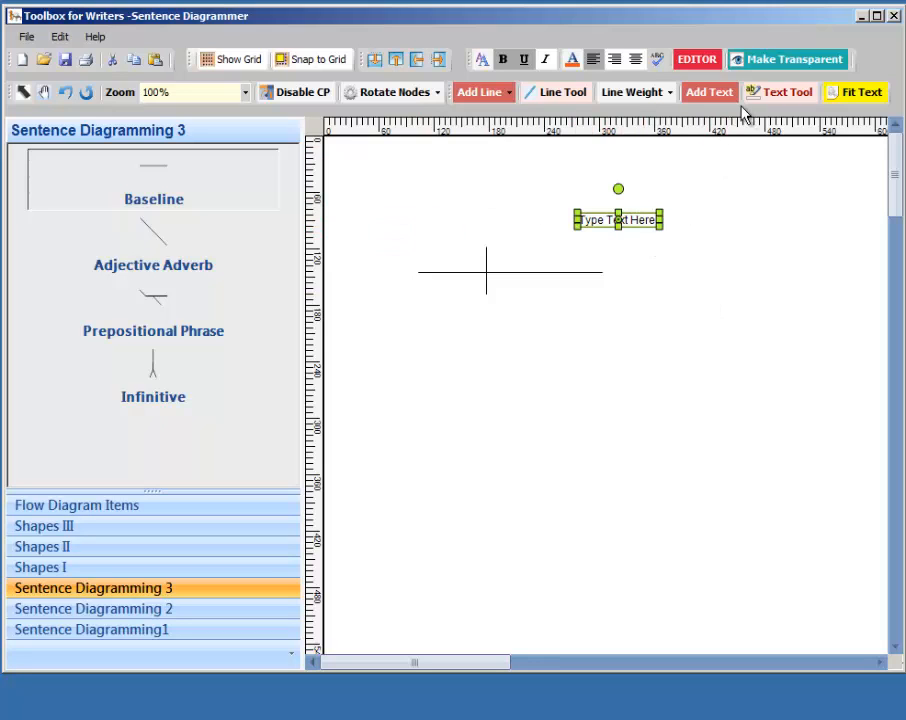
Draw a second, taller empty box with the Text Tool beside the placeholder text box and undo it
{"action": "left_click_drag", "start_coordinate": [704, 188], "coordinate": [796, 228]}
{"action": "left_click", "coordinate": [622, 344]}
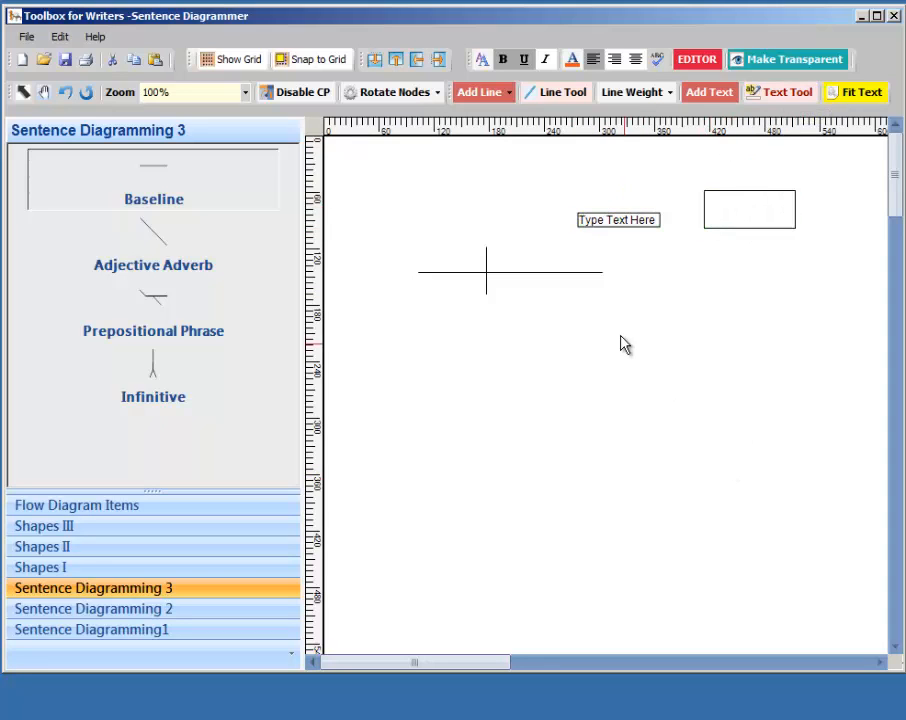
{"action": "left_click", "coordinate": [65, 92]}
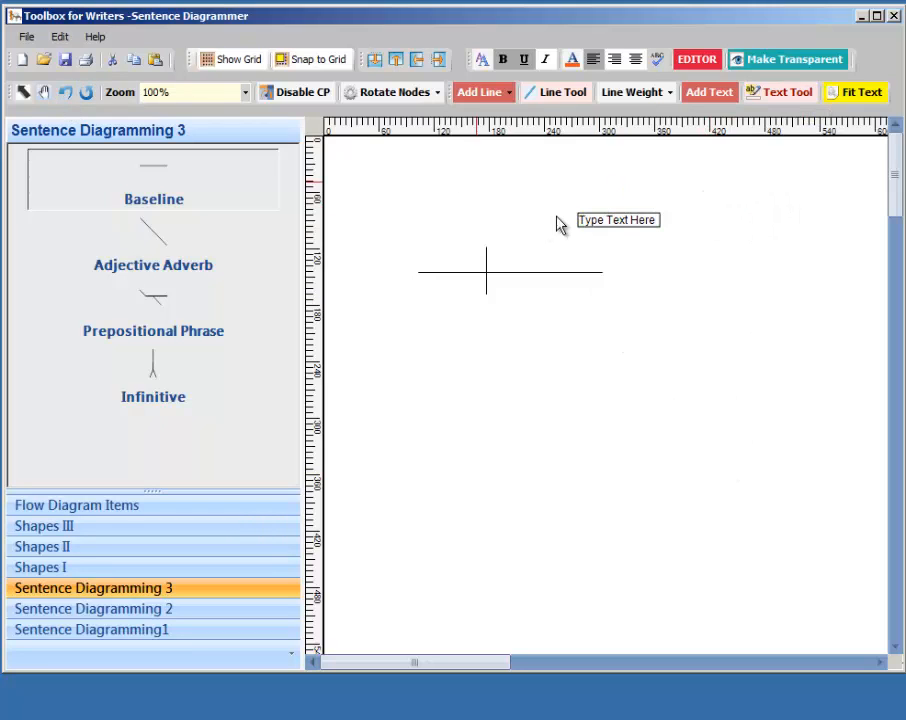
Replace the placeholder text with the first name that serves as the sentence's subject
{"action": "left_click", "coordinate": [620, 219]}
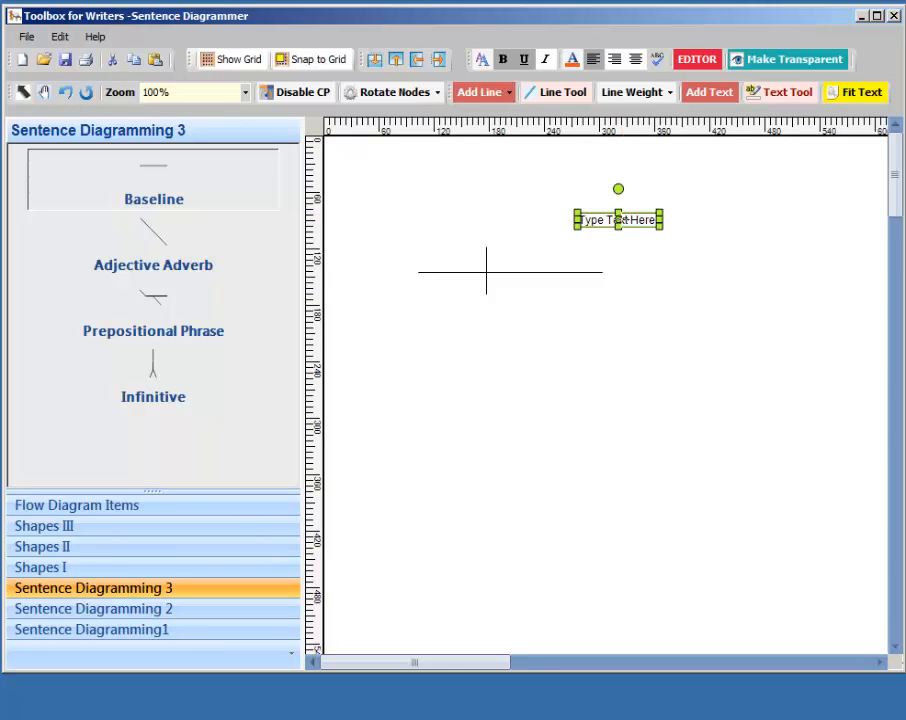
{"action": "double_click", "coordinate": [627, 219]}
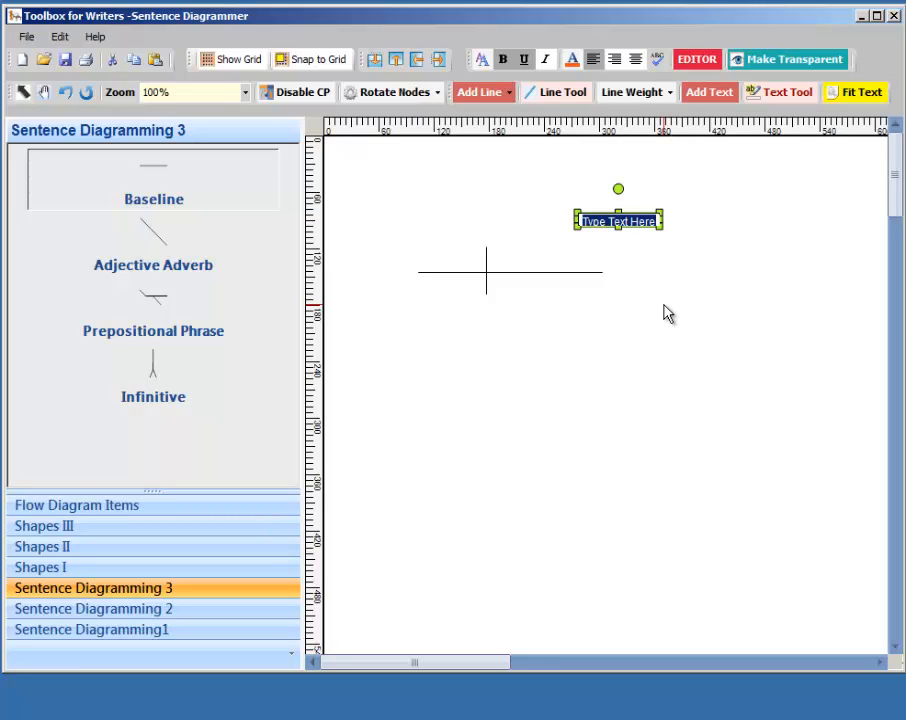
{"action": "key", "text": "BackSpace"}
{"action": "type", "text": "John"}
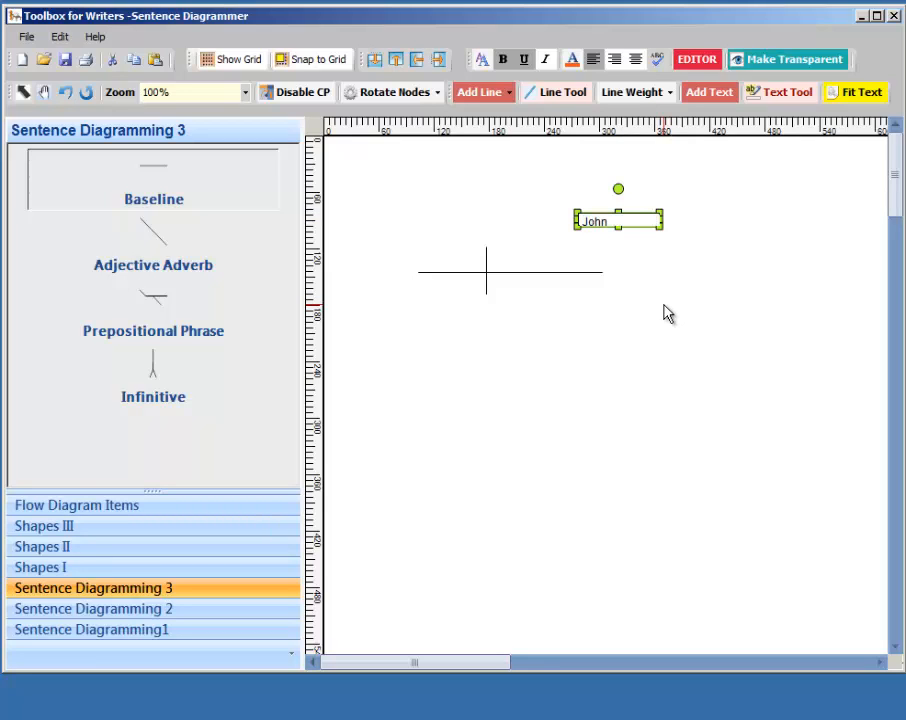
{"action": "left_click", "coordinate": [643, 281]}
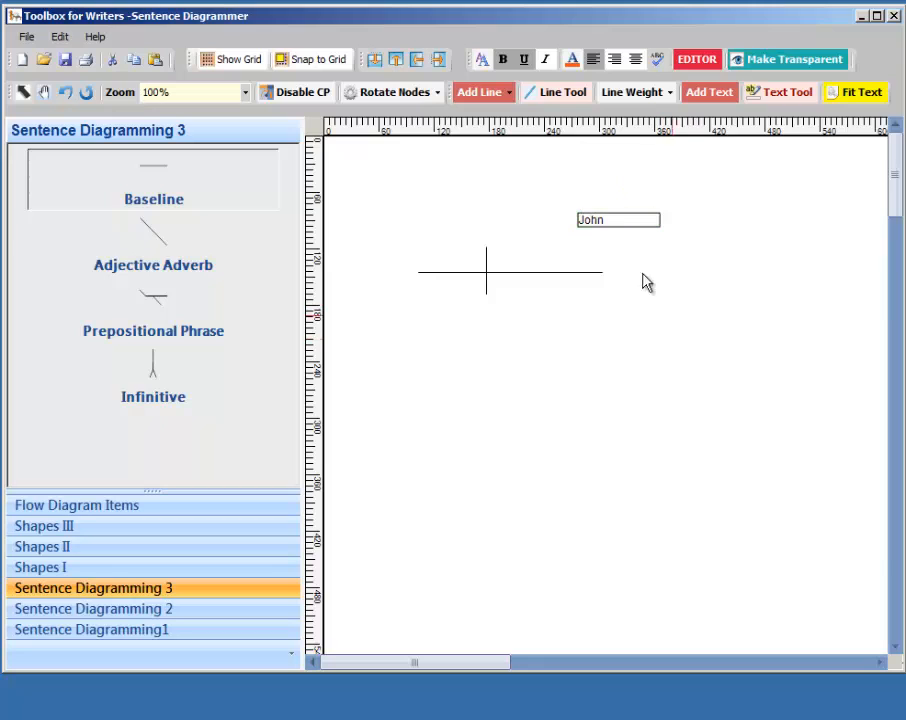
Fit the subject's box to its text, make it transparent and place it on the baseline just before the vertical line
{"action": "left_click", "coordinate": [624, 216]}
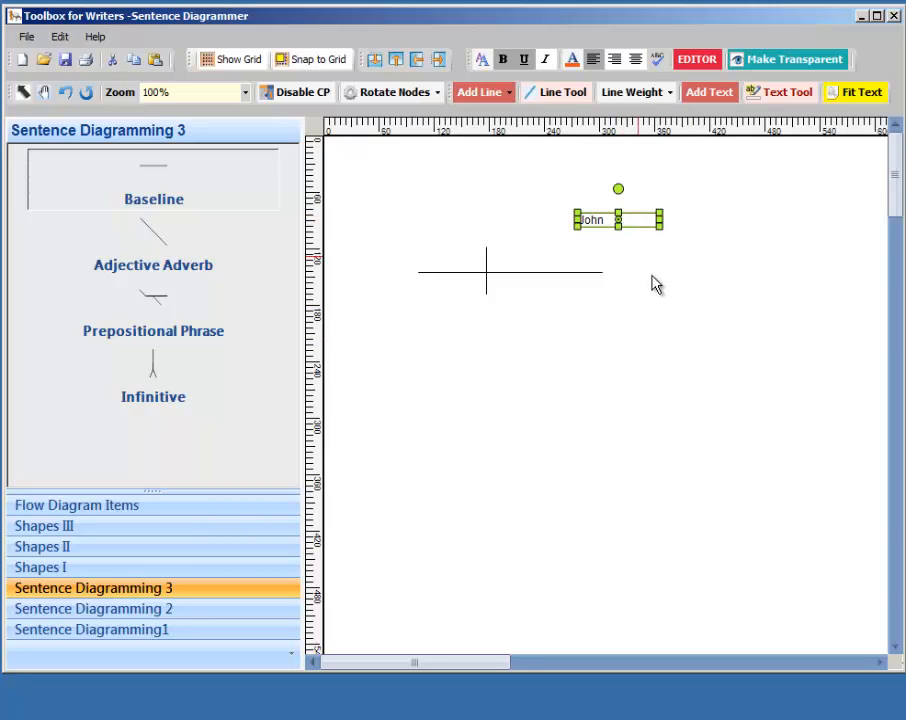
{"action": "left_click", "coordinate": [857, 93]}
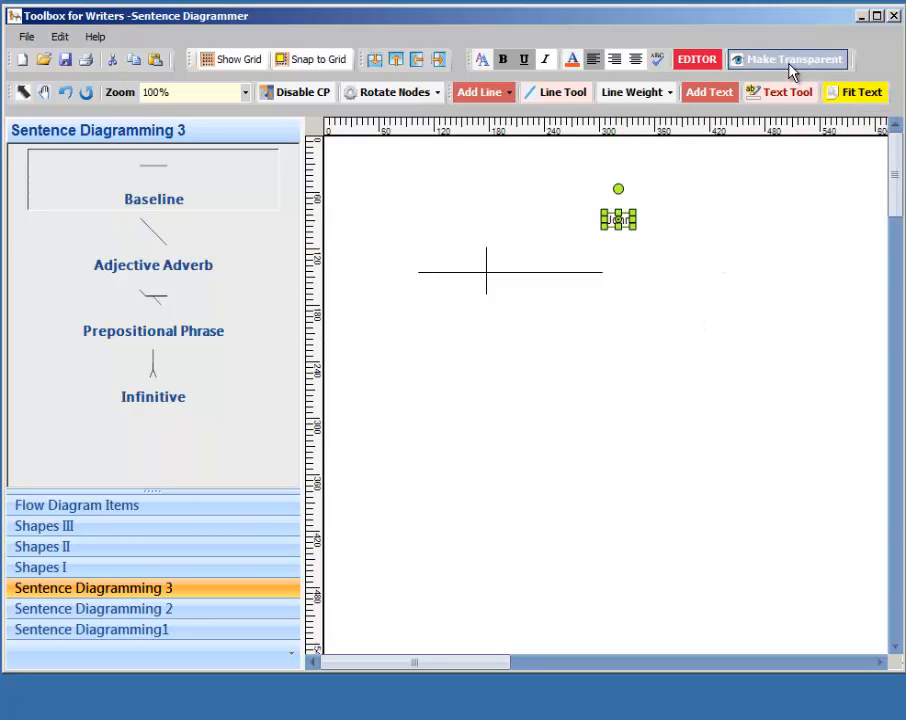
{"action": "left_click", "coordinate": [637, 249]}
{"action": "left_click", "coordinate": [619, 218]}
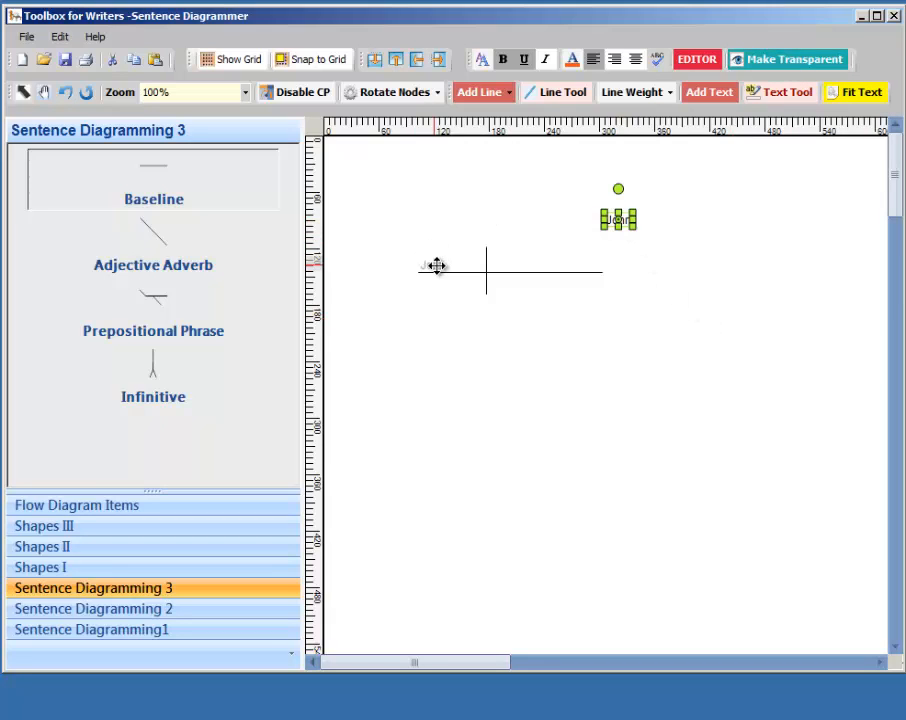
{"action": "left_click_drag", "start_coordinate": [471, 265], "coordinate": [472, 266]}
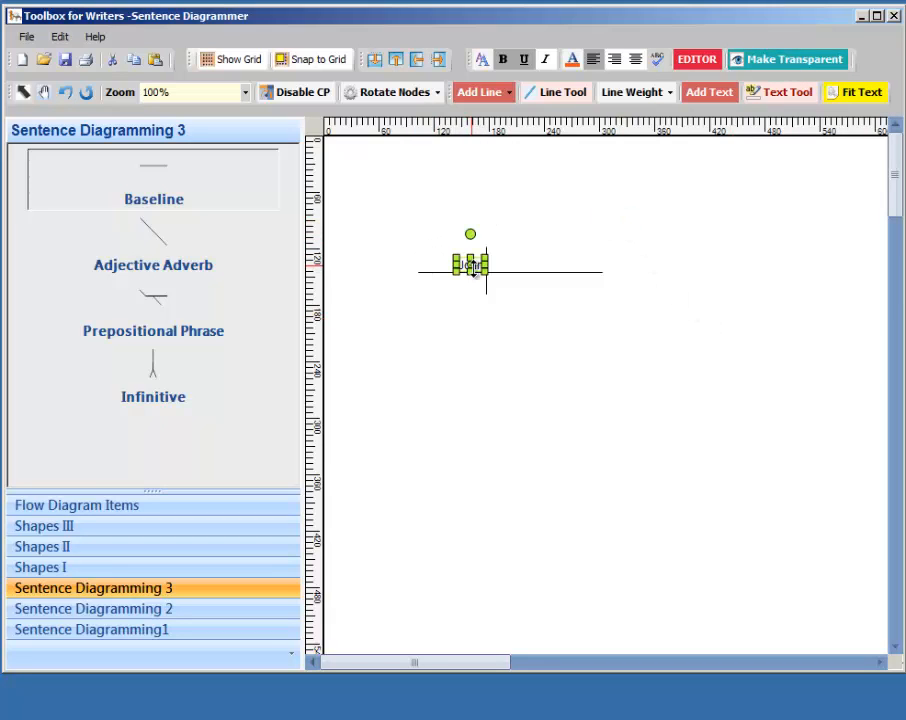
{"action": "left_click", "coordinate": [575, 366]}
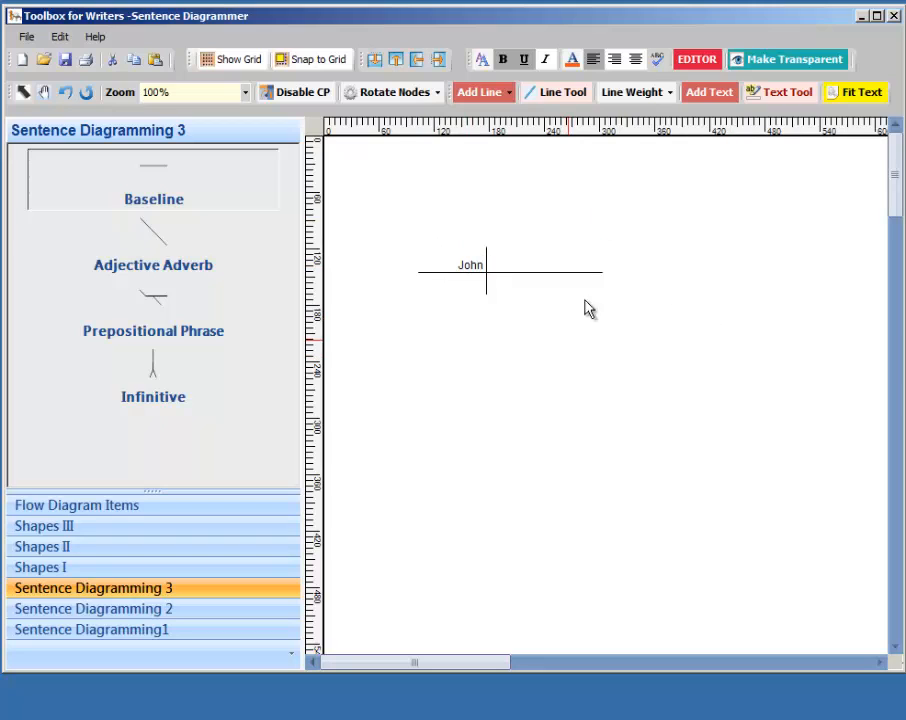
Add a text box, move it beyond the baseline's right end and replace its text with "loves"
{"action": "left_click", "coordinate": [720, 92]}
{"action": "left_click_drag", "start_coordinate": [403, 222], "coordinate": [640, 241]}
{"action": "double_click", "coordinate": [640, 241]}
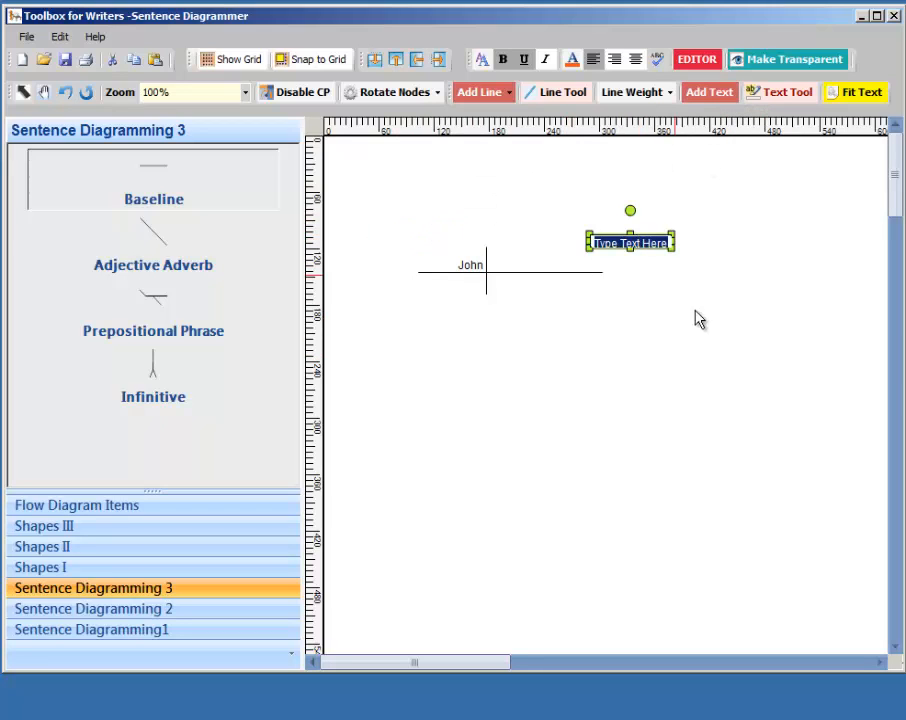
{"action": "key", "text": "Delete"}
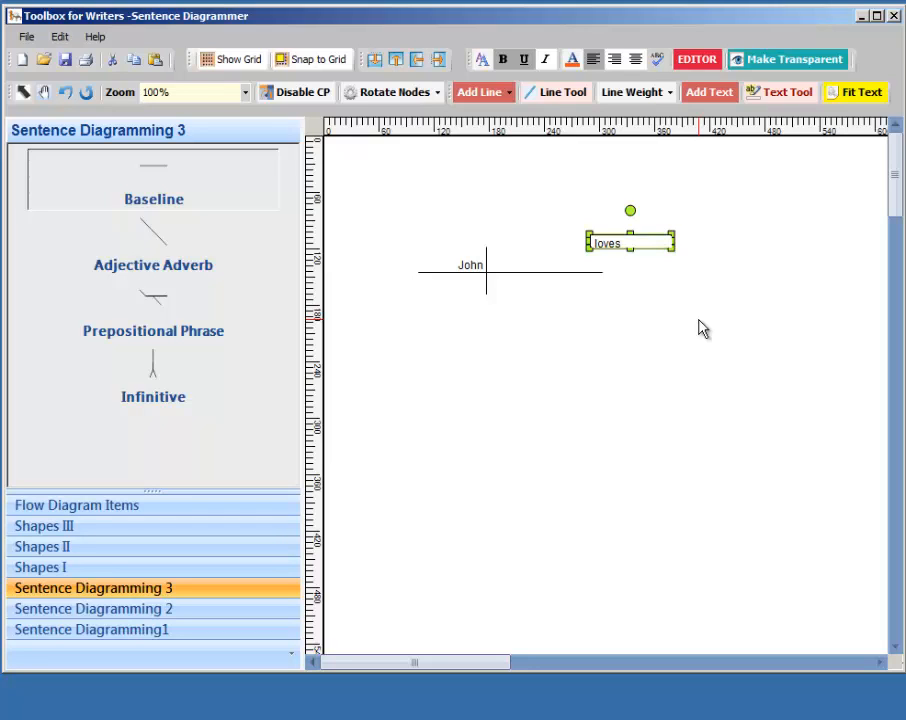
{"action": "left_click", "coordinate": [694, 366]}
Fit the "loves" box to its text and place it on the baseline just after the vertical line
{"action": "left_click", "coordinate": [665, 236]}
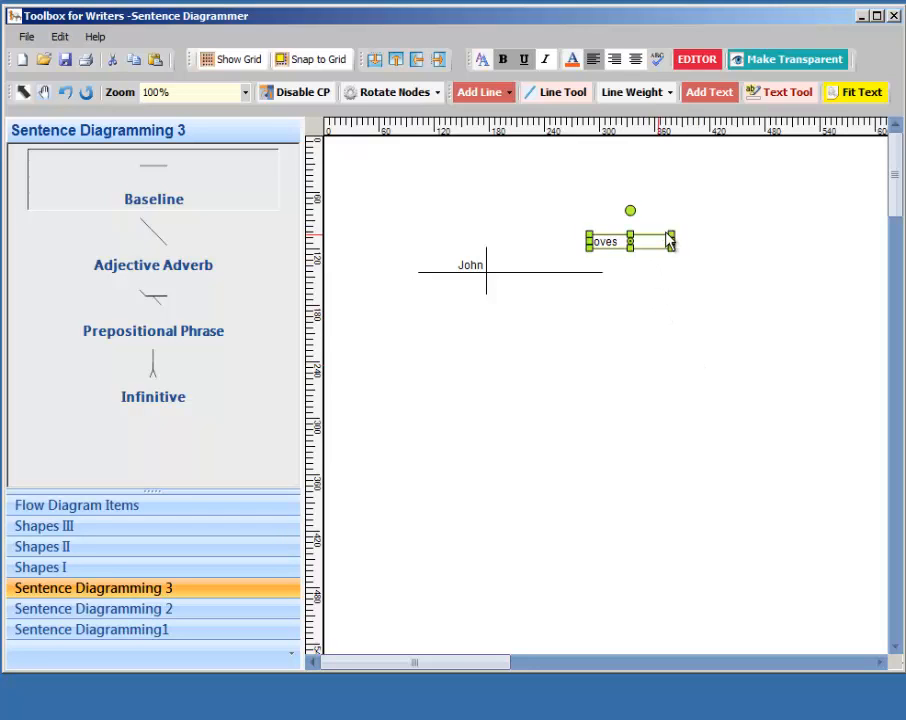
{"action": "left_click", "coordinate": [870, 98]}
{"action": "left_click_drag", "start_coordinate": [647, 236], "coordinate": [512, 266]}
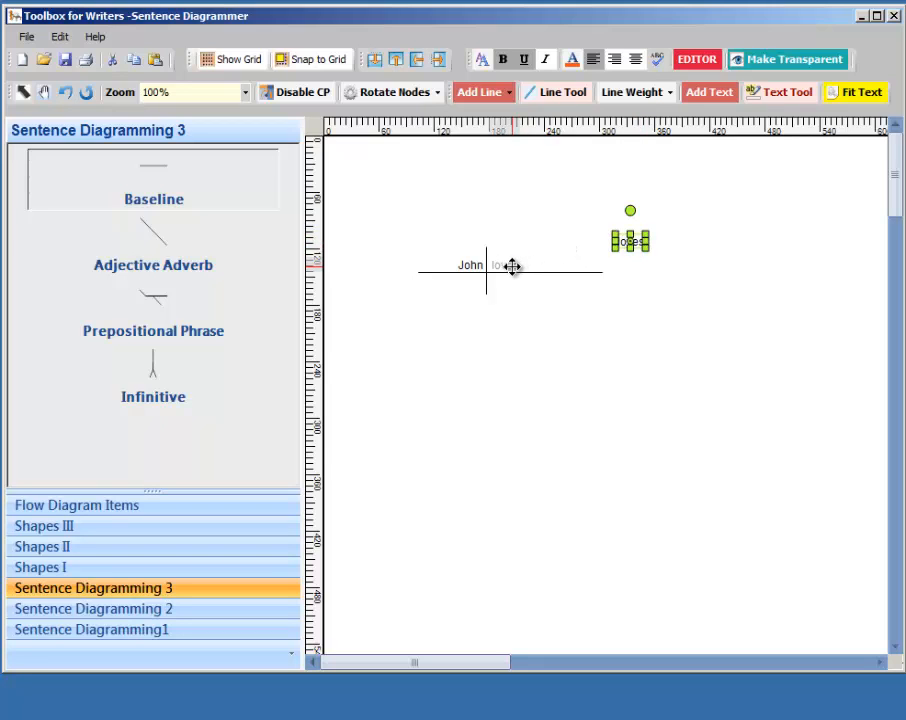
{"action": "left_click", "coordinate": [590, 337]}
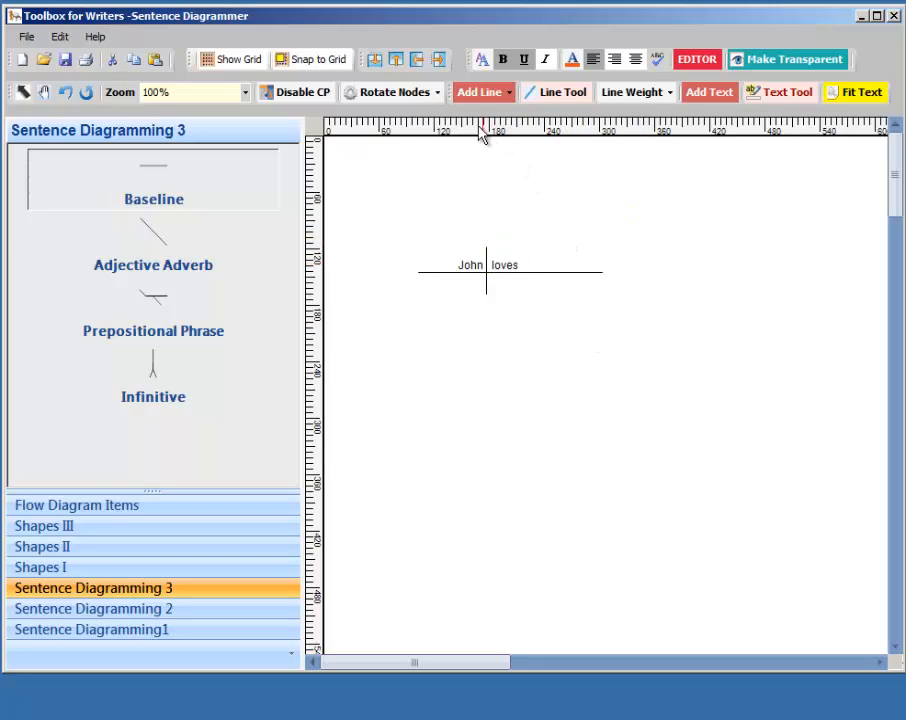
Add a line about 30 units long, rotate it by 90 degrees and stand it on the baseline after "loves"
{"action": "left_click", "coordinate": [477, 93]}
{"action": "left_click", "coordinate": [497, 156]}
{"action": "left_click", "coordinate": [436, 93]}
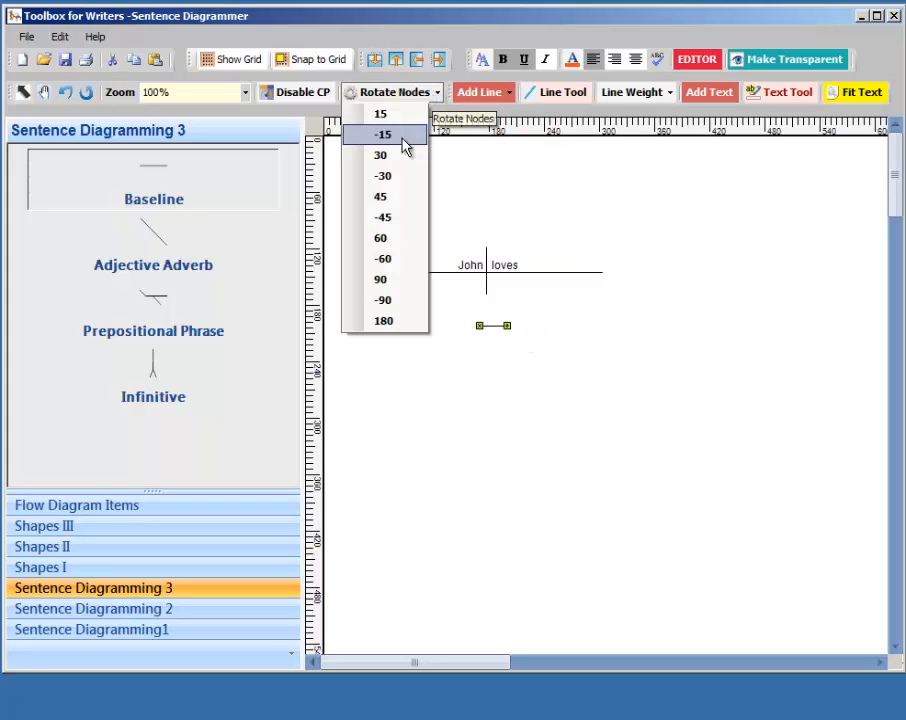
{"action": "left_click", "coordinate": [390, 280]}
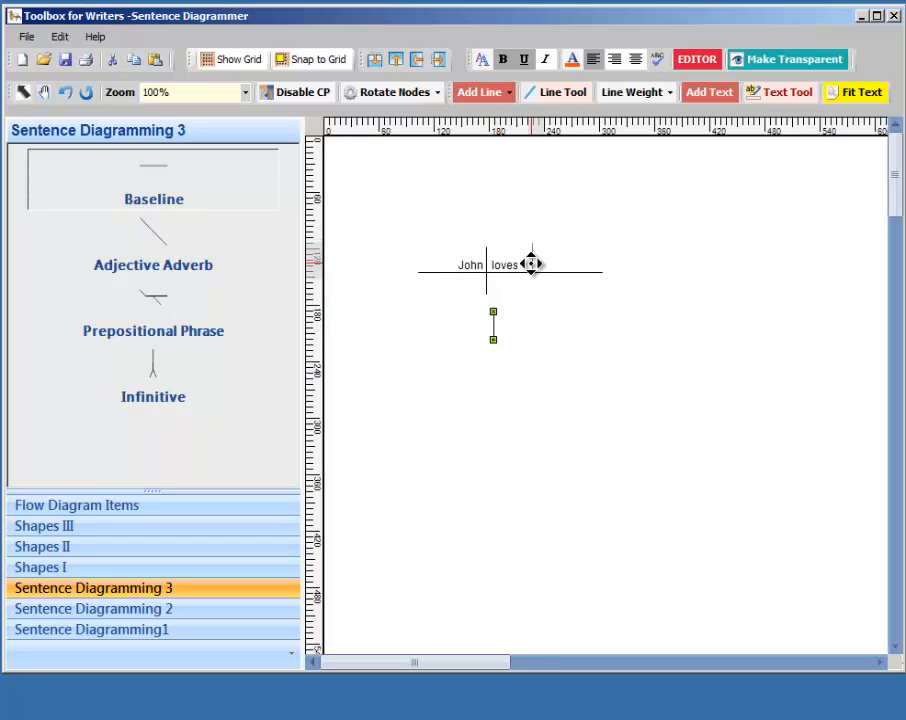
{"action": "left_click_drag", "start_coordinate": [531, 264], "coordinate": [531, 264]}
{"action": "left_click", "coordinate": [564, 320]}
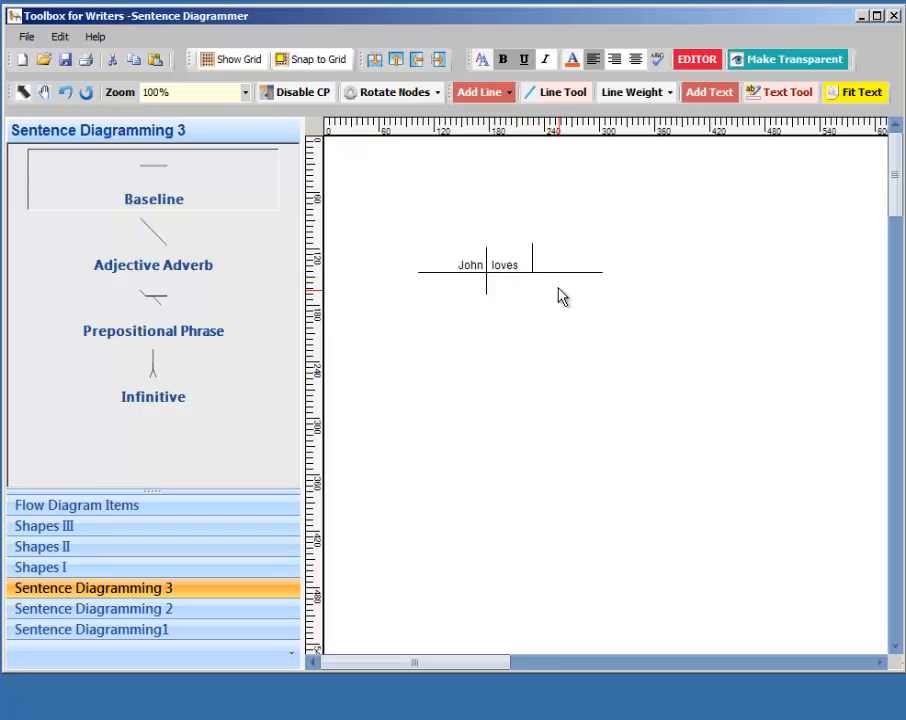
Nudge the word "loves" slightly to the right to center it between the two vertical lines
{"action": "left_click", "coordinate": [509, 266]}
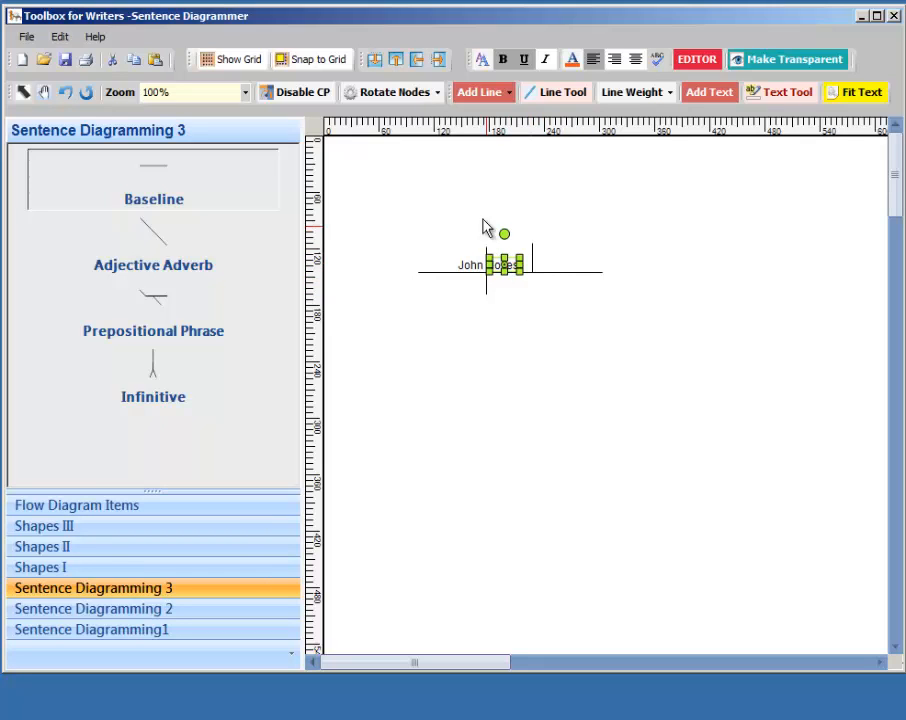
{"action": "left_click", "coordinate": [438, 62]}
{"action": "left_click", "coordinate": [438, 62]}
{"action": "left_click", "coordinate": [650, 410]}
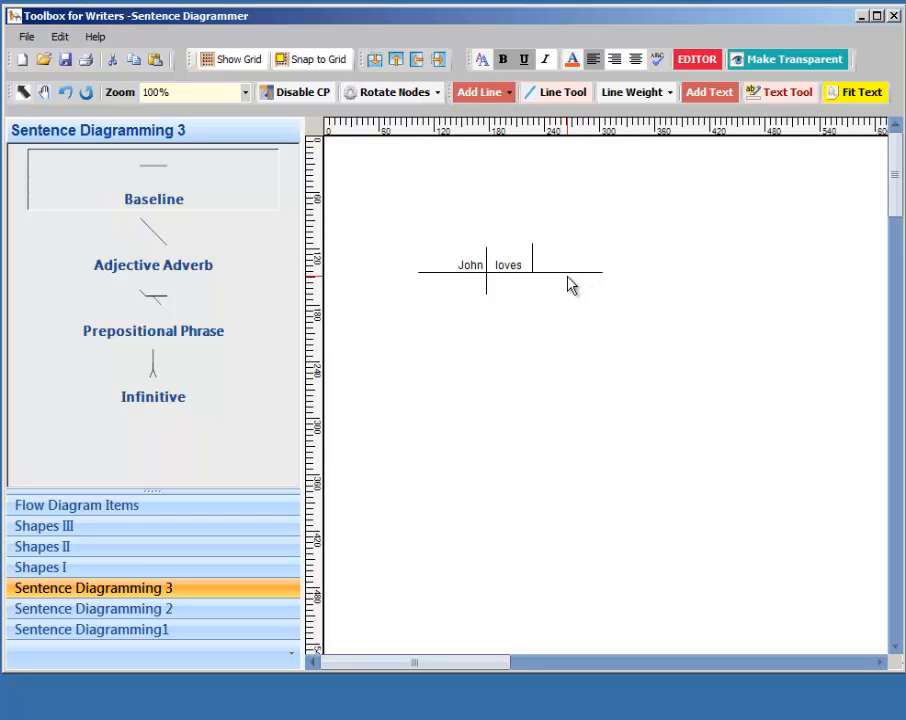
Add a text box and replace its placeholder text with "school"
{"action": "left_click", "coordinate": [698, 99]}
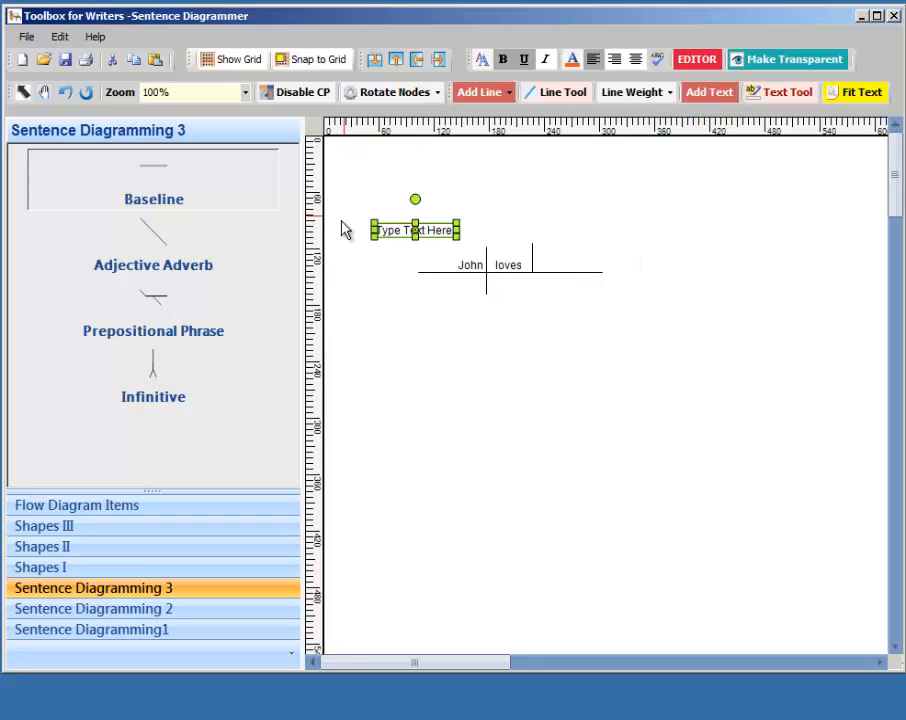
{"action": "double_click", "coordinate": [425, 226]}
{"action": "type", "text": "school"}
Fit the "school" box to its text, make it transparent and place it on the baseline after the short vertical line
{"action": "left_click_drag", "start_coordinate": [424, 231], "coordinate": [693, 246]}
{"action": "left_click", "coordinate": [847, 97]}
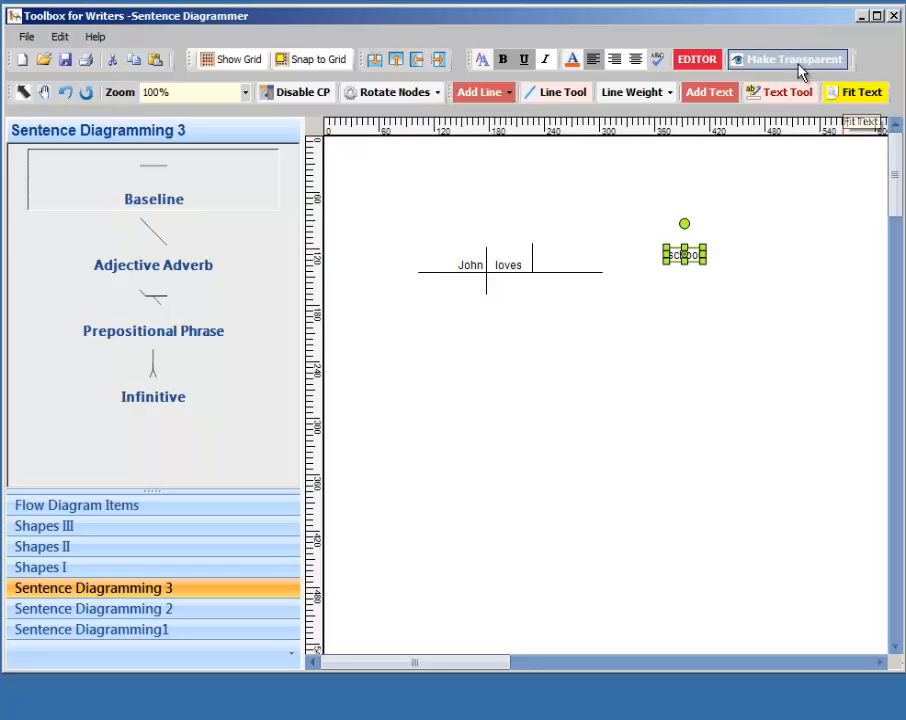
{"action": "left_click_drag", "start_coordinate": [688, 256], "coordinate": [558, 265]}
{"action": "left_click", "coordinate": [704, 265]}
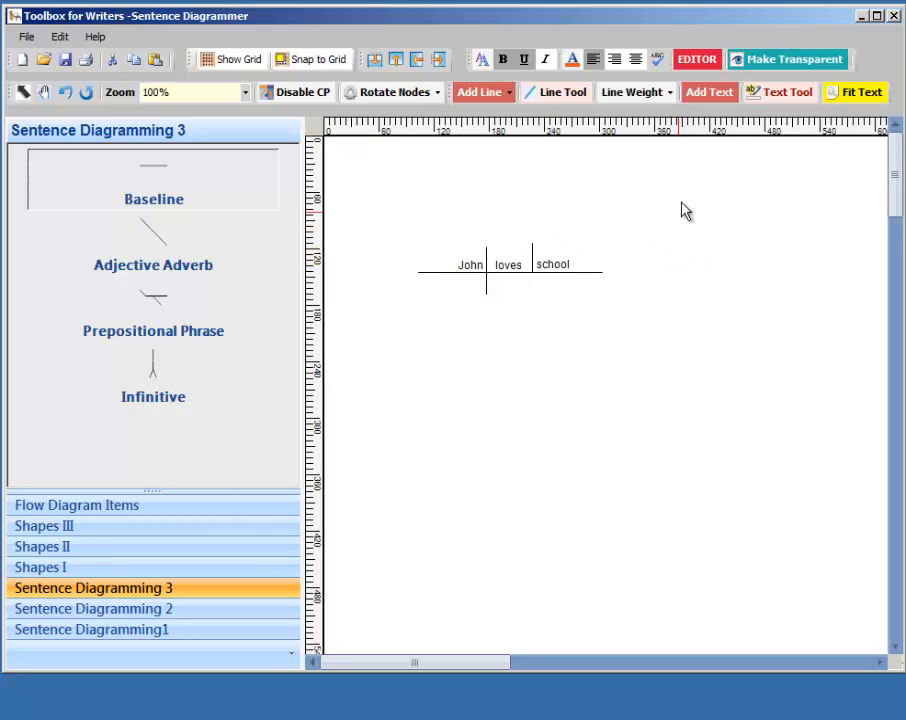
Add several placeholder text boxes and spread three of them in a row above the right part of the diagram
{"action": "left_click", "coordinate": [709, 94]}
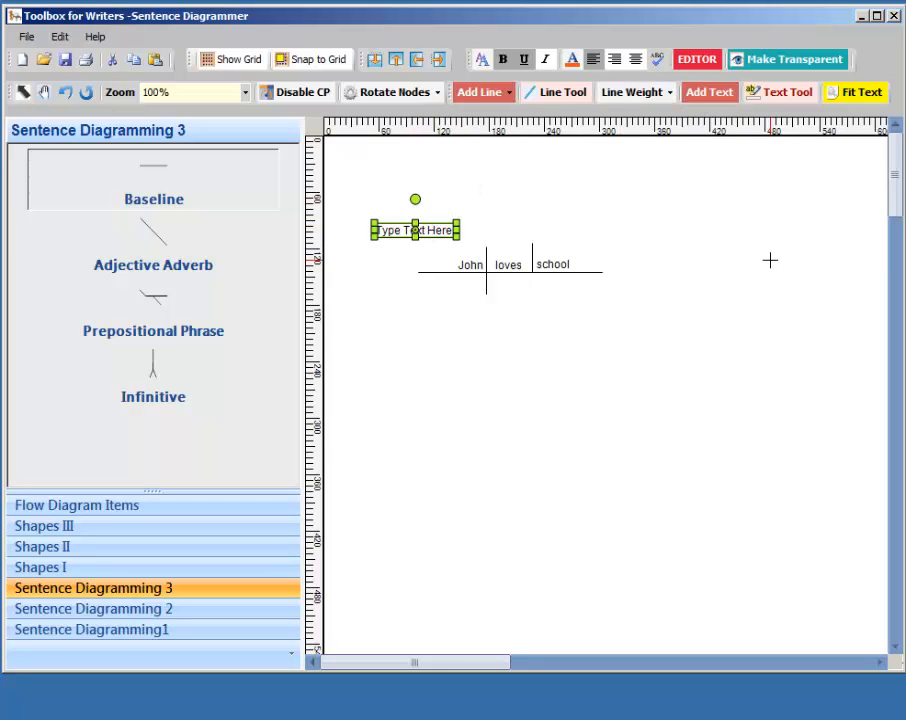
{"action": "left_click_drag", "start_coordinate": [770, 260], "coordinate": [768, 261]}
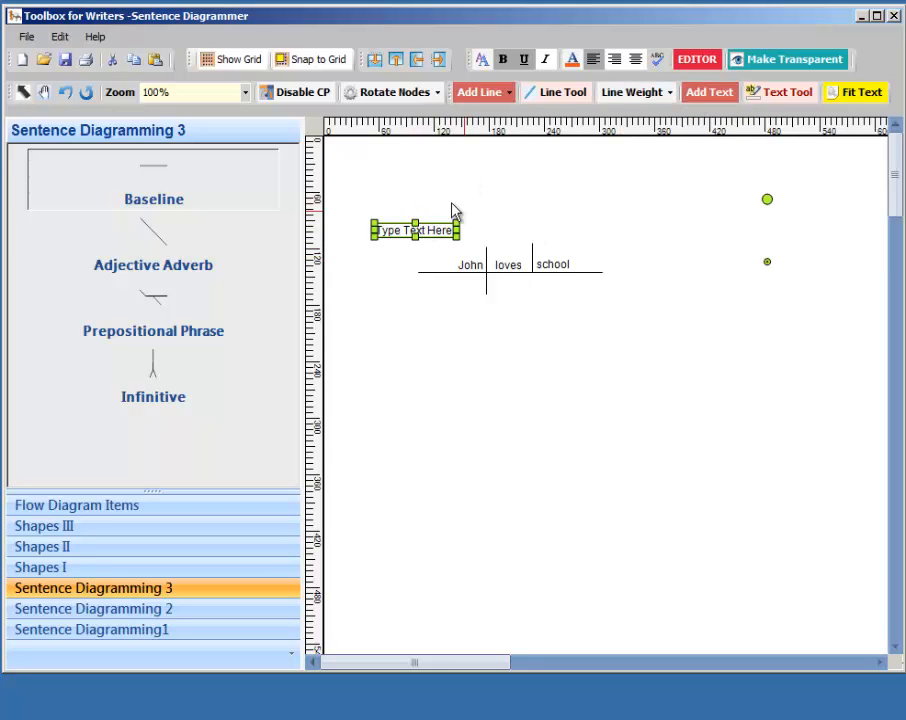
{"action": "left_click", "coordinate": [72, 88]}
{"action": "left_click", "coordinate": [29, 93]}
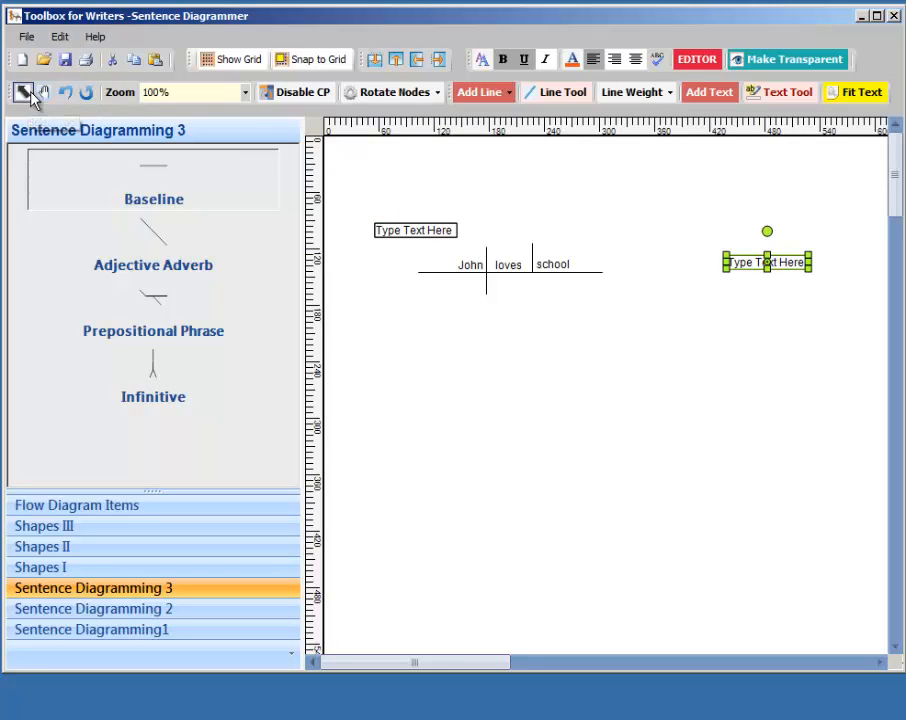
{"action": "left_click_drag", "start_coordinate": [431, 229], "coordinate": [581, 204]}
{"action": "left_click_drag", "start_coordinate": [427, 231], "coordinate": [673, 209]}
{"action": "left_click_drag", "start_coordinate": [402, 231], "coordinate": [744, 204]}
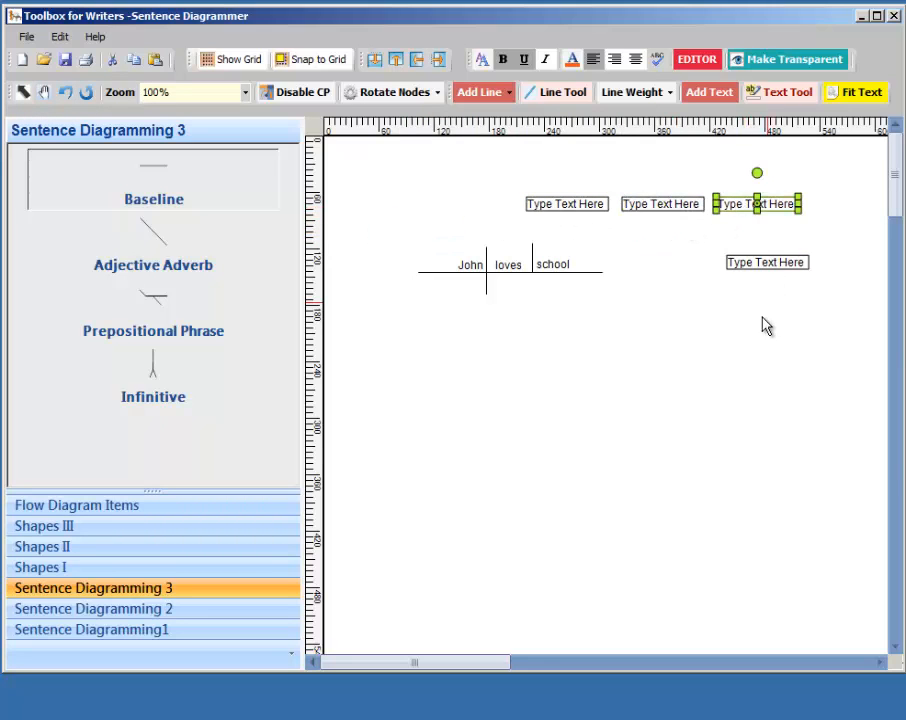
Delete the spare placeholder text box below the row of three boxes
{"action": "left_click", "coordinate": [761, 316]}
{"action": "left_click", "coordinate": [764, 268]}
{"action": "key", "text": "Delete"}
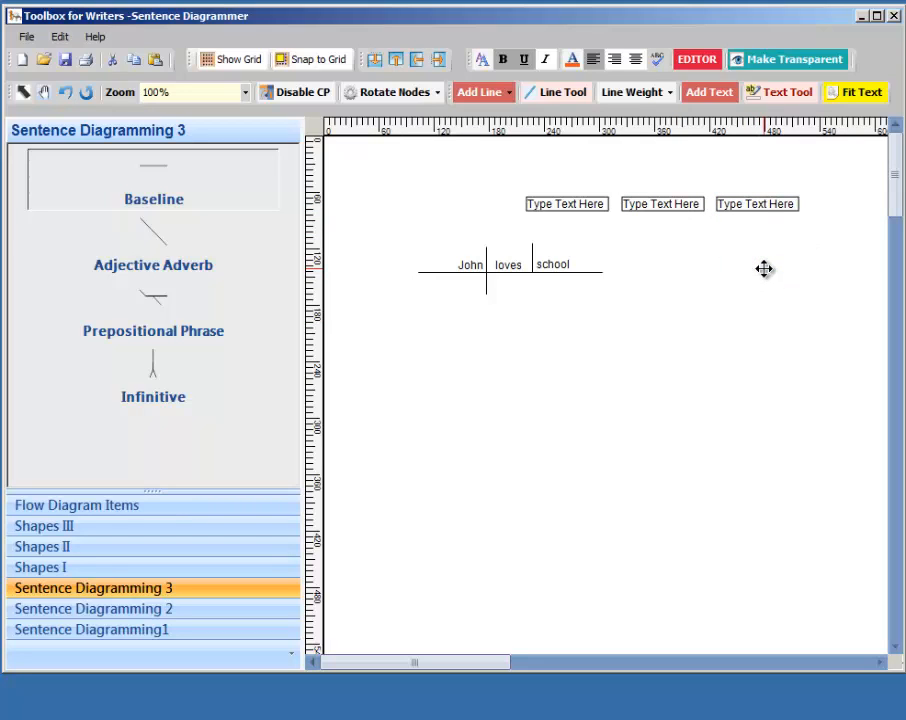
Replace the three placeholder texts in the upper row, in order, with the diagram's subject name, "loves" and "school"
{"action": "double_click", "coordinate": [593, 205]}
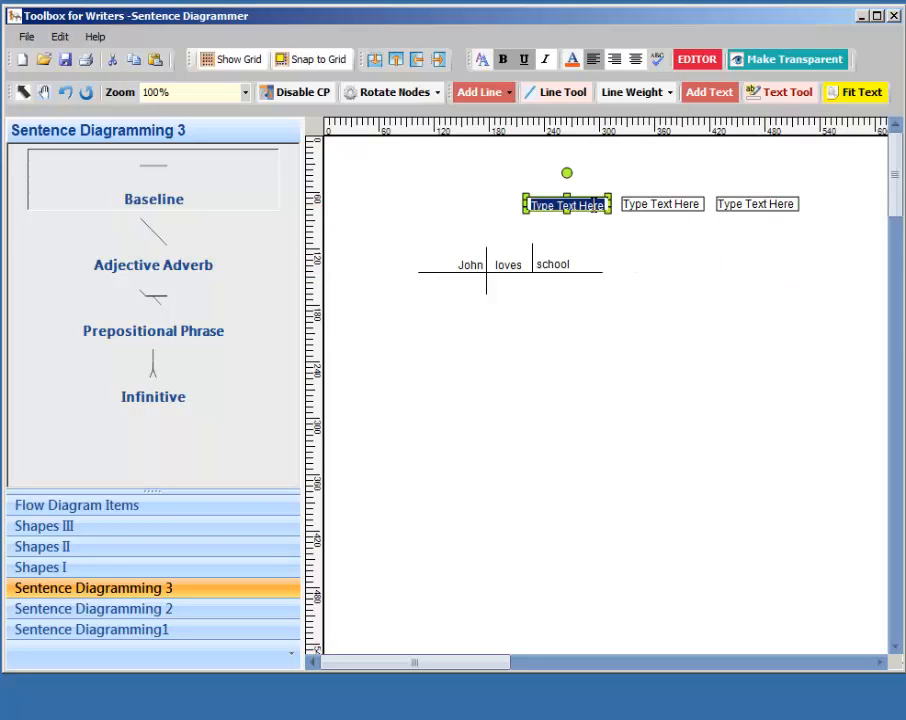
{"action": "type", "text": "John"}
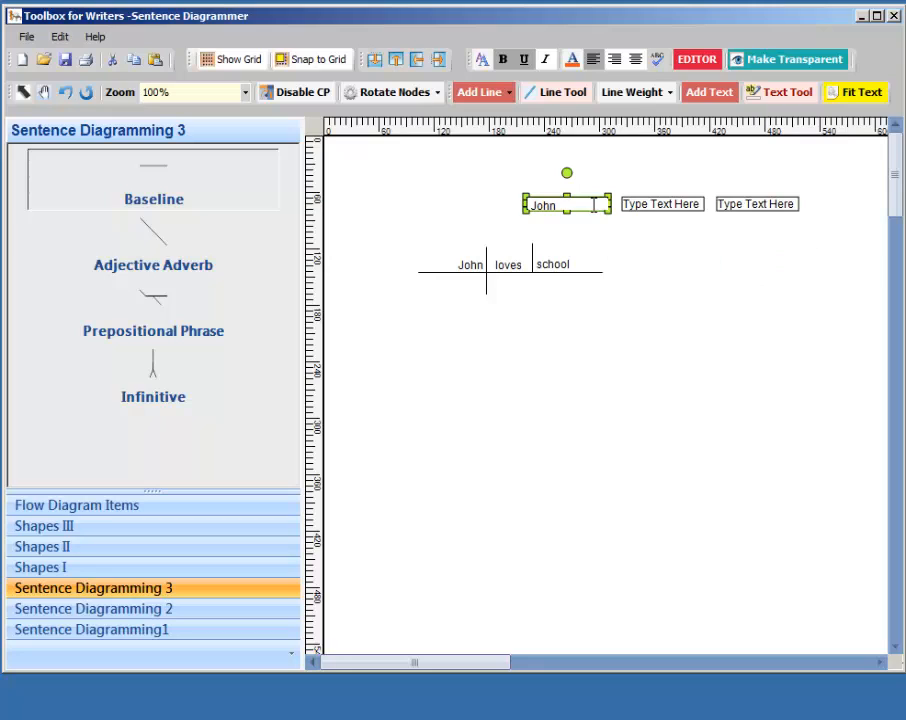
{"action": "left_click", "coordinate": [652, 251]}
{"action": "left_click", "coordinate": [663, 204]}
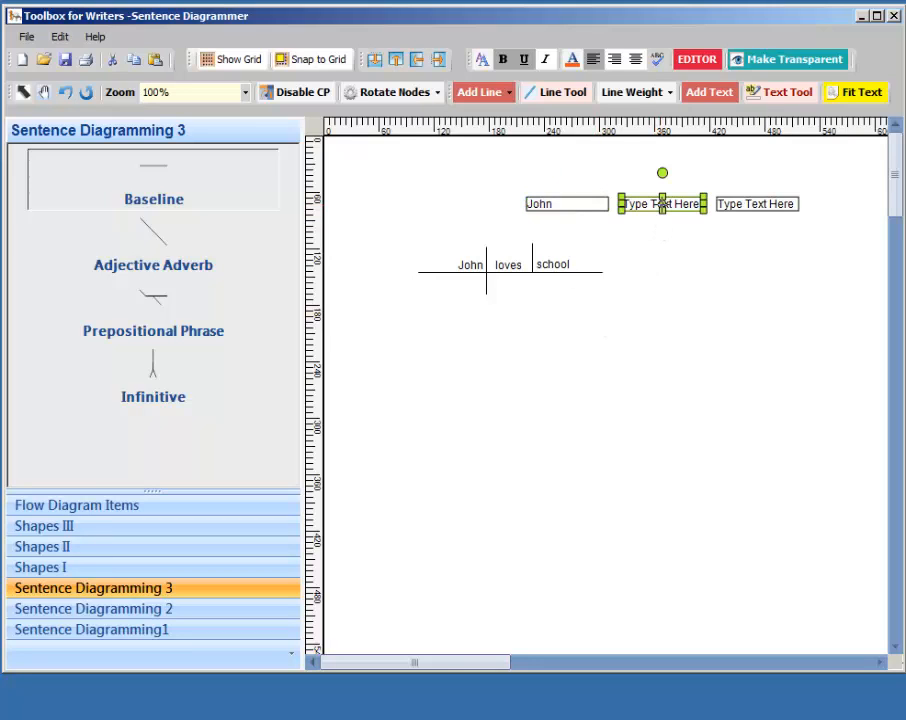
{"action": "double_click", "coordinate": [688, 204]}
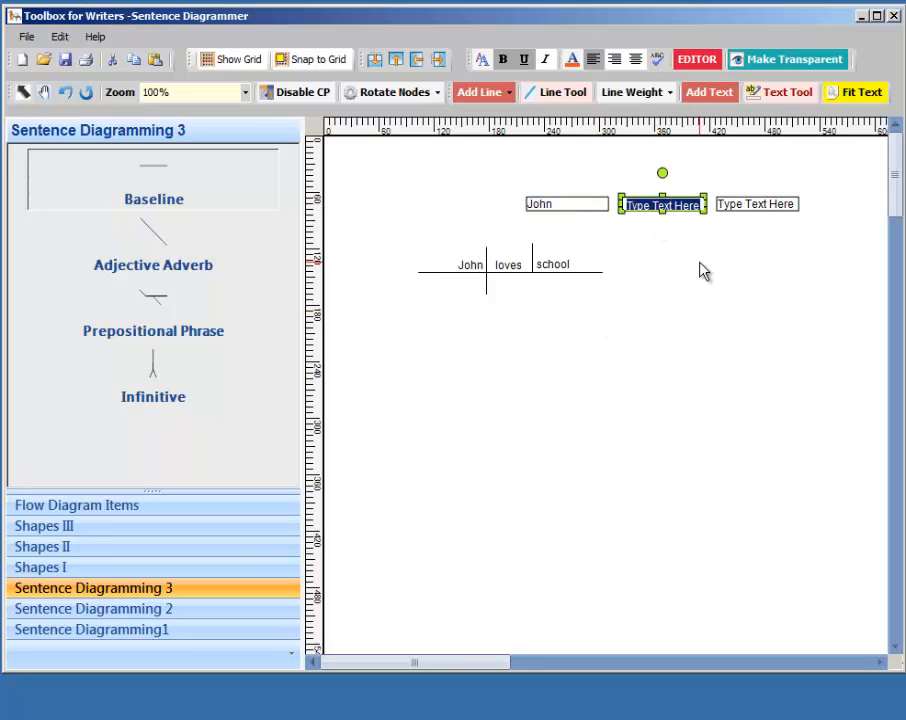
{"action": "type", "text": "loves"}
{"action": "left_click", "coordinate": [717, 343]}
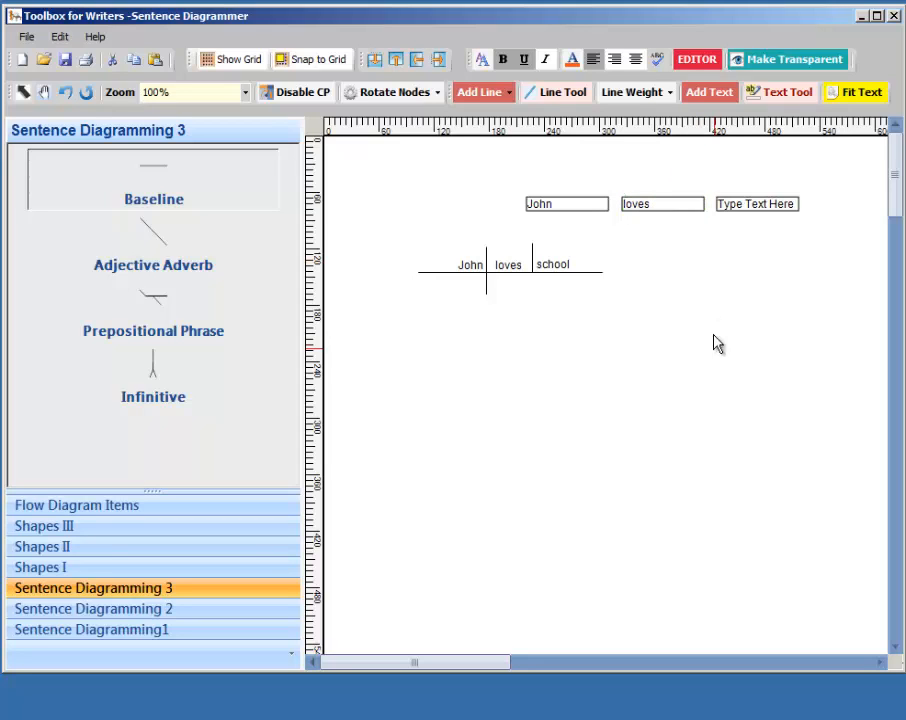
{"action": "double_click", "coordinate": [757, 204]}
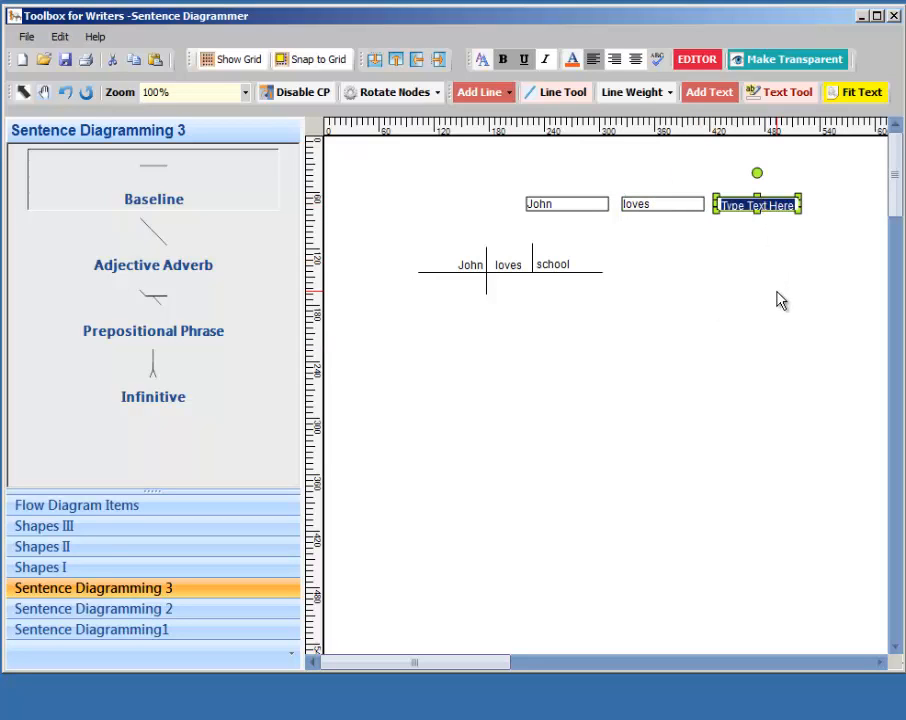
{"action": "type", "text": "school"}
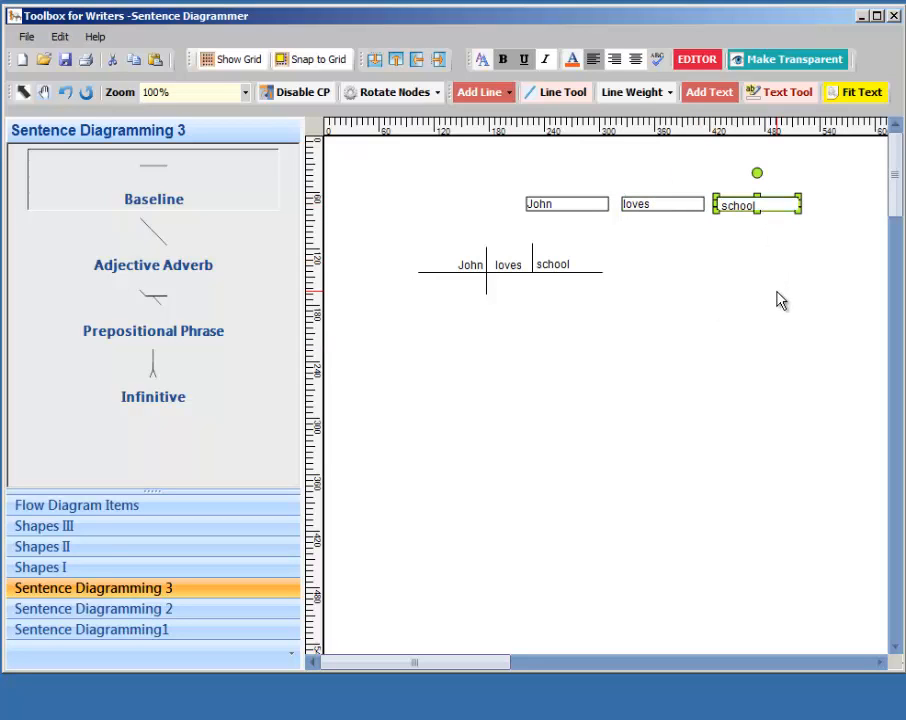
{"action": "left_click", "coordinate": [777, 356]}
Fit the three text boxes in the upper row to their text and make them transparent
{"action": "left_click_drag", "start_coordinate": [503, 174], "coordinate": [840, 206]}
{"action": "left_click", "coordinate": [855, 94]}
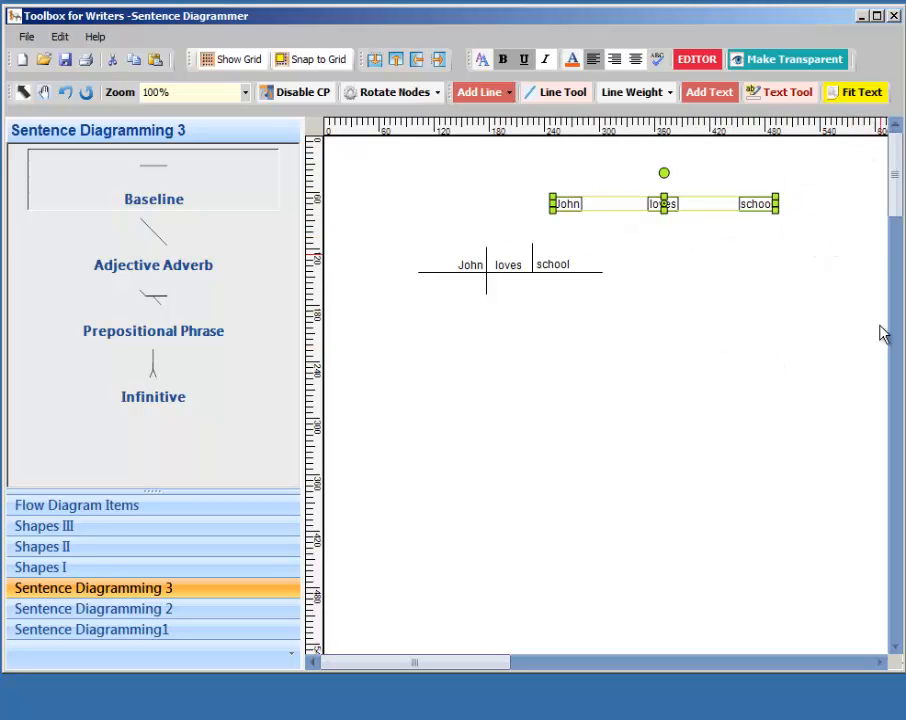
{"action": "left_click", "coordinate": [785, 382]}
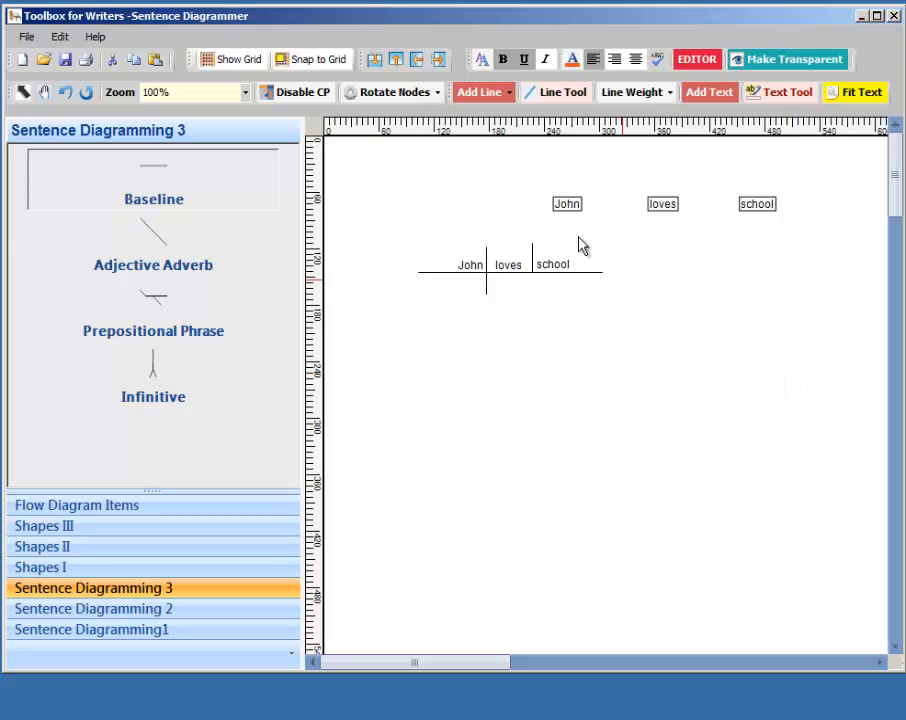
{"action": "left_click", "coordinate": [776, 62]}
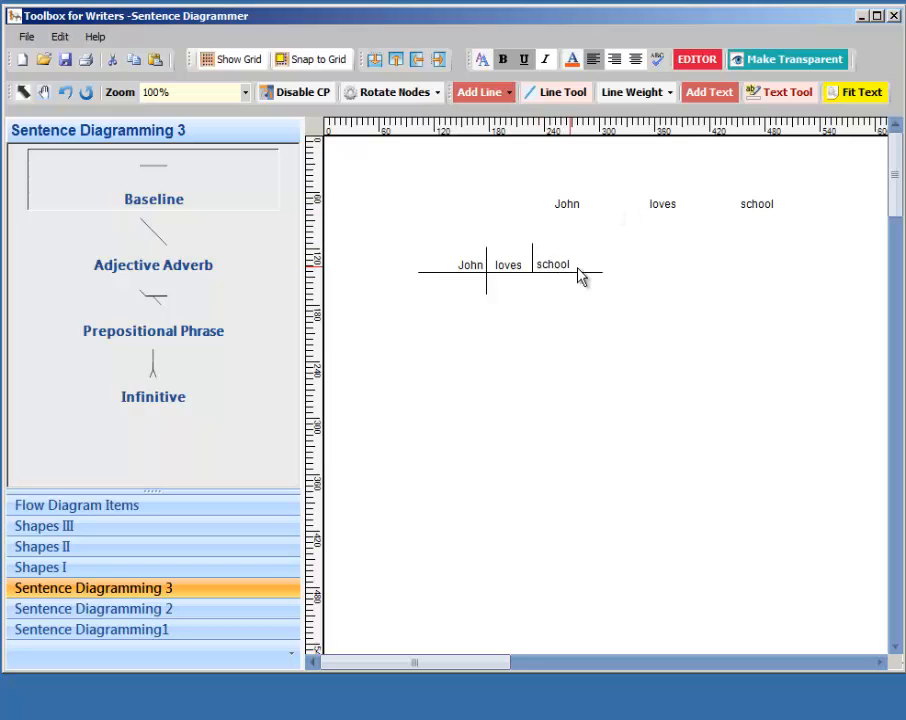
Move the subject name and "school" in the upper row close to either side of "loves"
{"action": "left_click_drag", "start_coordinate": [574, 206], "coordinate": [633, 207]}
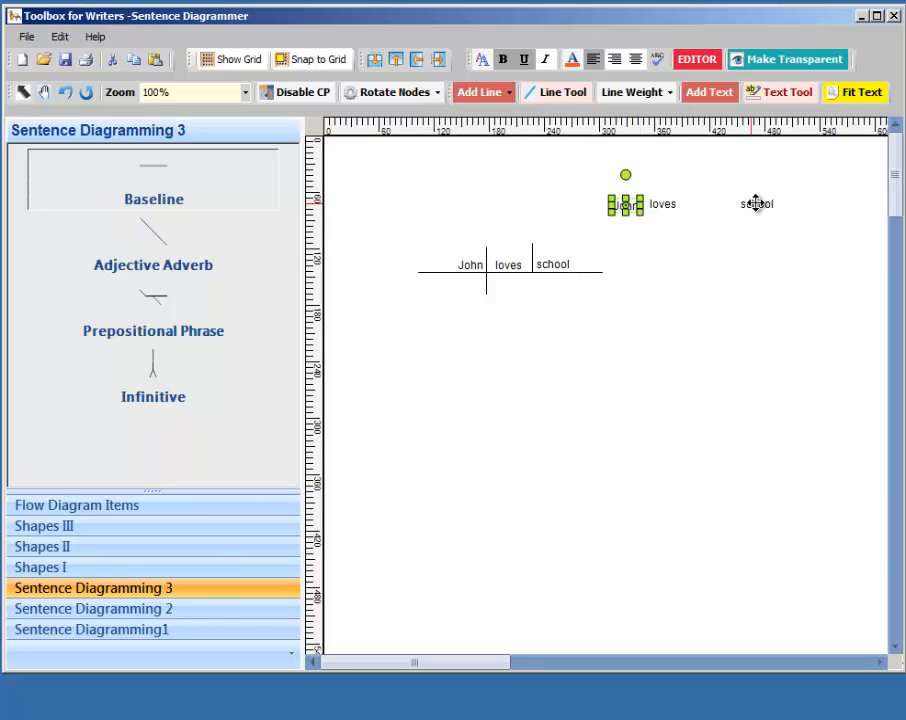
{"action": "left_click_drag", "start_coordinate": [755, 205], "coordinate": [704, 205]}
{"action": "left_click", "coordinate": [613, 231]}
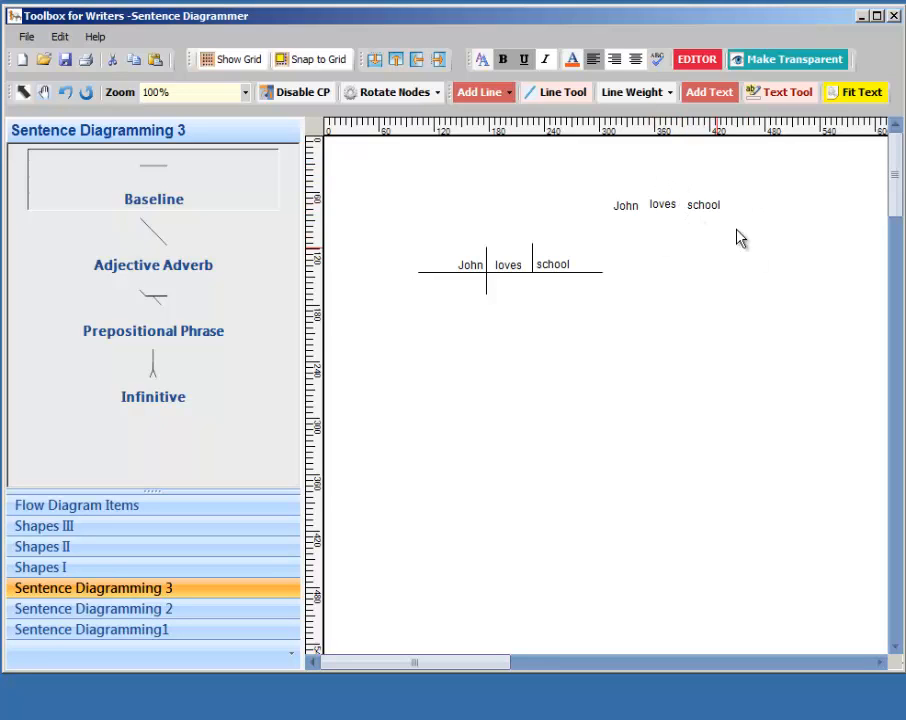
Select the three words of the upper row together and align their bottom edges
{"action": "left_click_drag", "start_coordinate": [757, 186], "coordinate": [590, 218]}
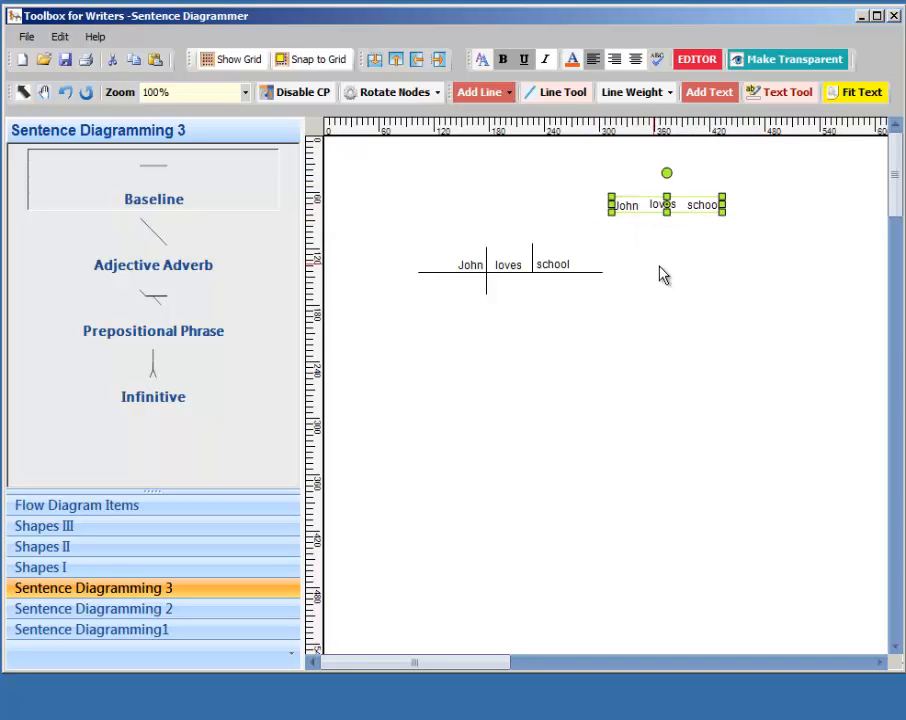
{"action": "right_click", "coordinate": [695, 208]}
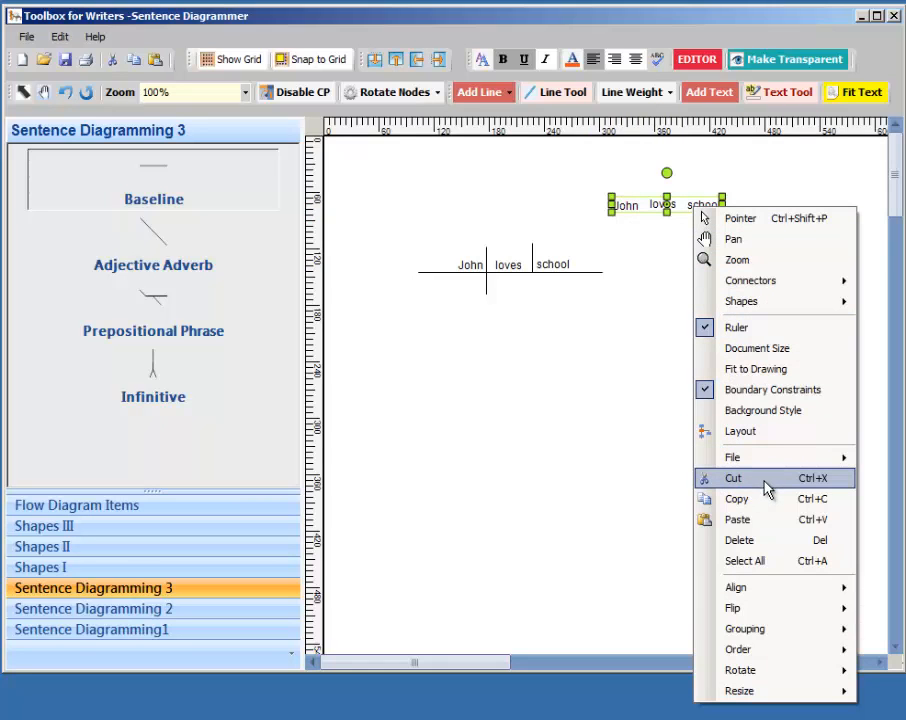
{"action": "mouse_move", "coordinate": [808, 598]}
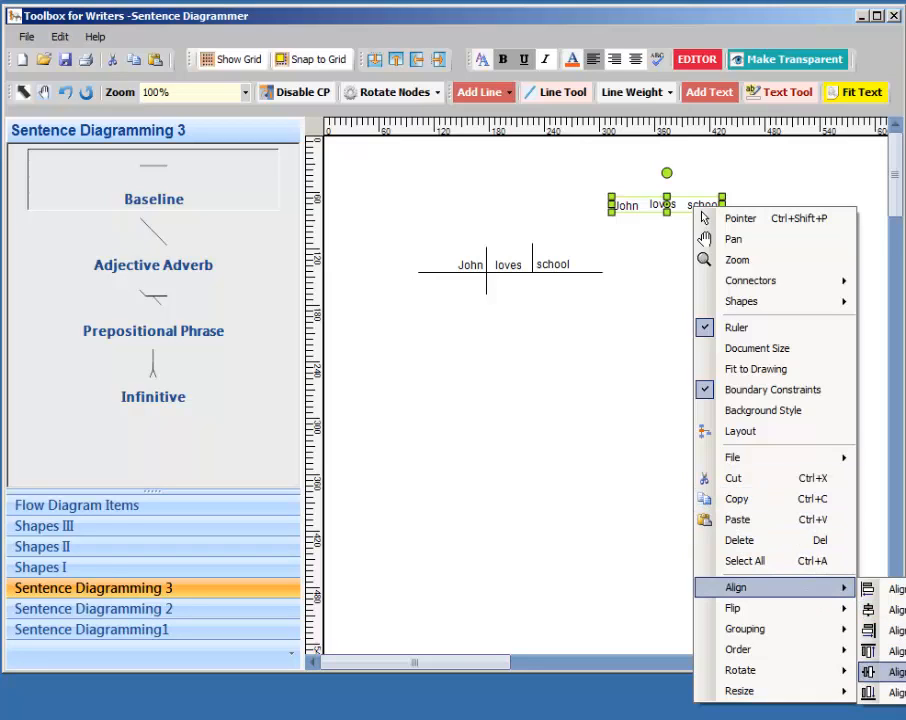
{"action": "left_click", "coordinate": [893, 692]}
{"action": "left_click", "coordinate": [752, 501]}
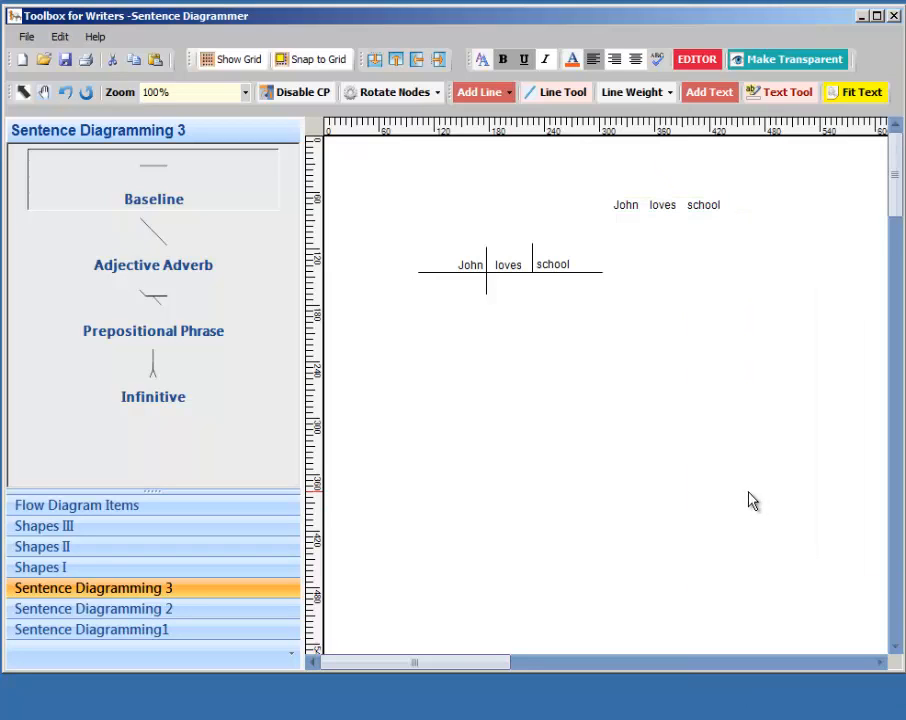
Select the three words on the diagram's baseline together and align them at one common height
{"action": "left_click", "coordinate": [556, 262]}
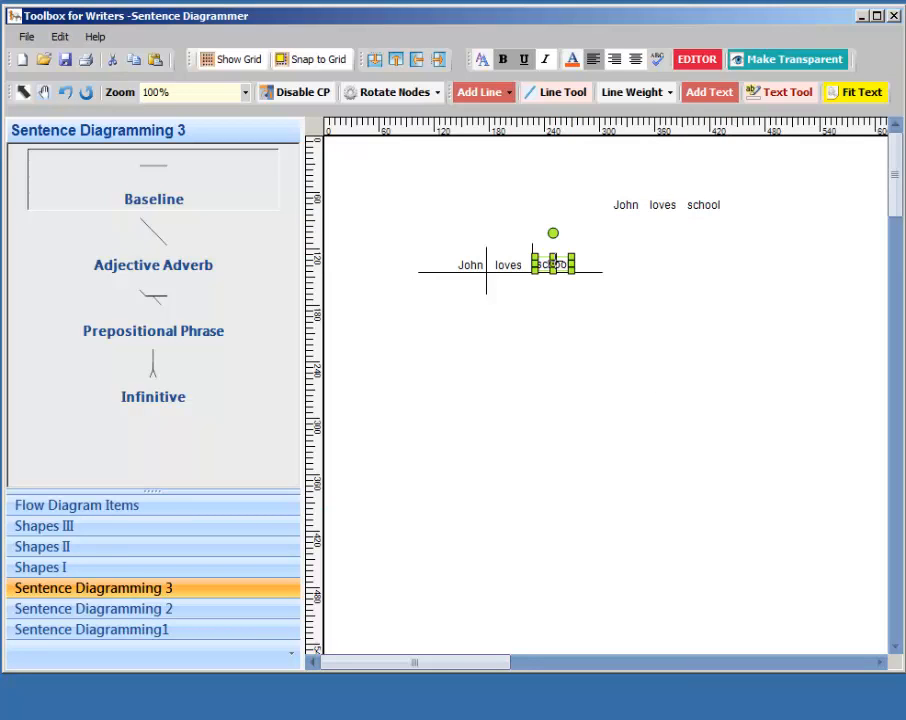
{"action": "left_click", "coordinate": [510, 260]}
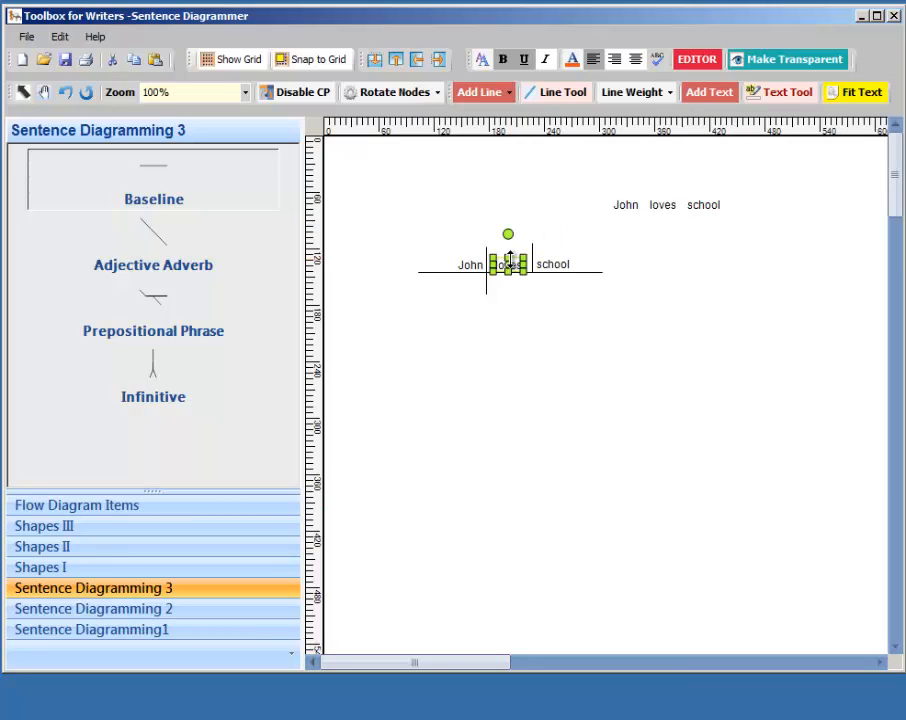
{"action": "left_click", "coordinate": [566, 261], "text": "shift"}
{"action": "left_click", "coordinate": [471, 261], "text": "shift"}
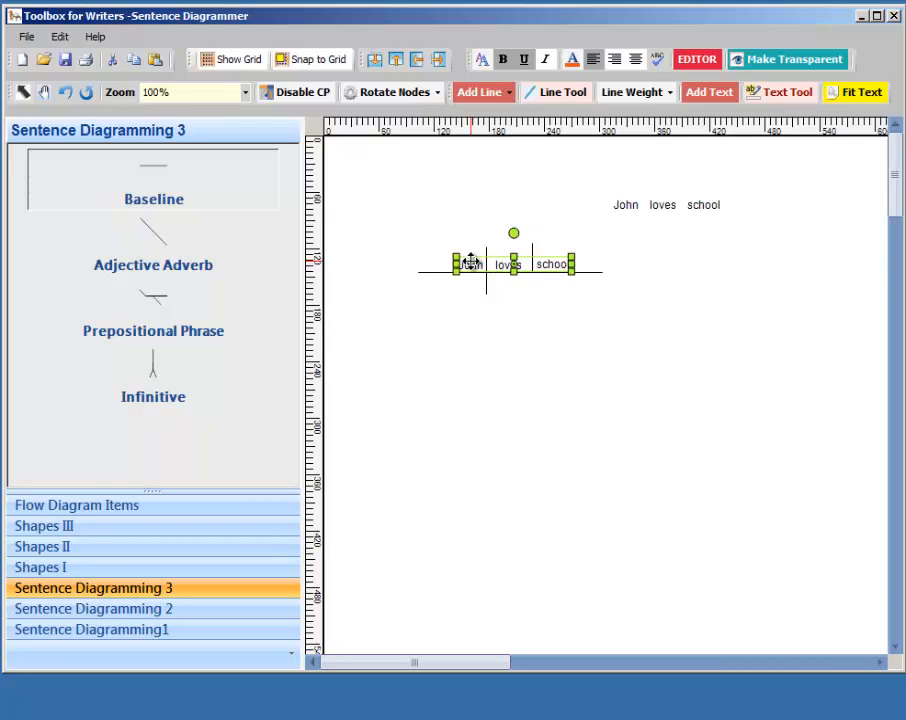
{"action": "right_click", "coordinate": [477, 261]}
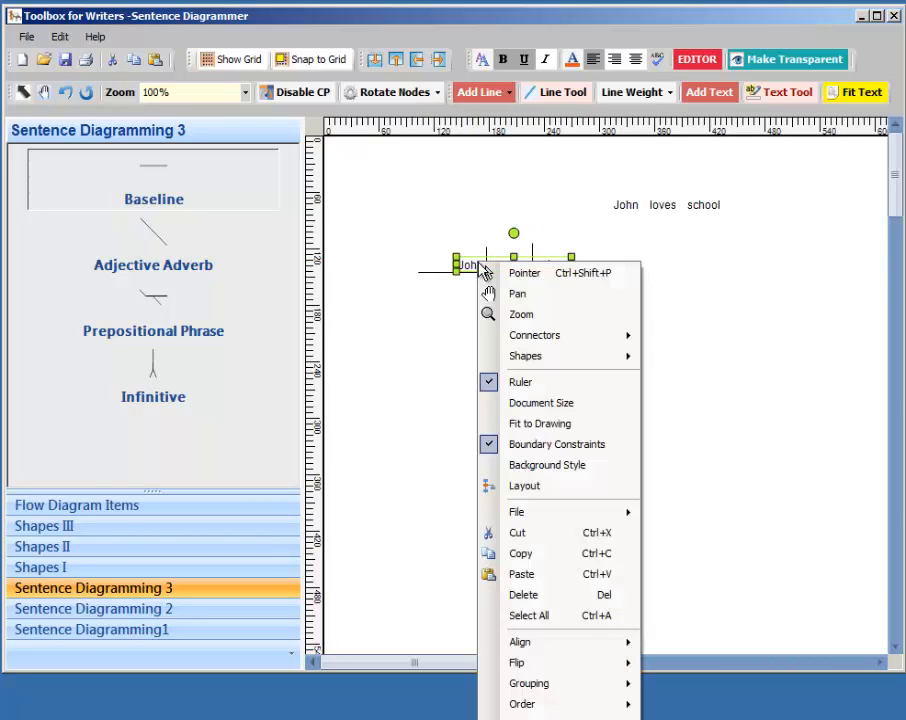
{"action": "mouse_move", "coordinate": [578, 646]}
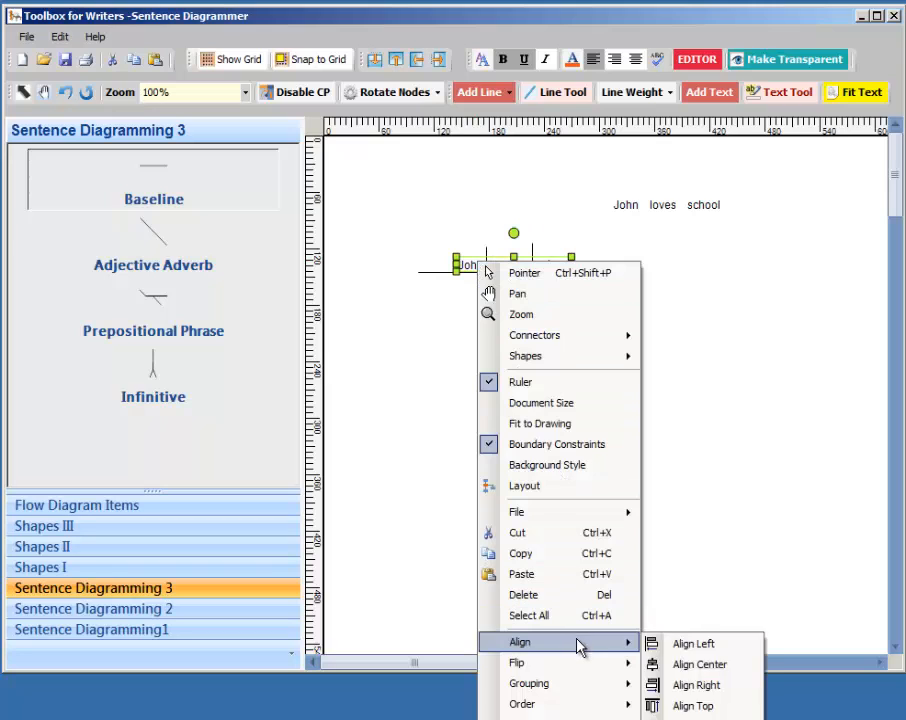
{"action": "left_click", "coordinate": [692, 644]}
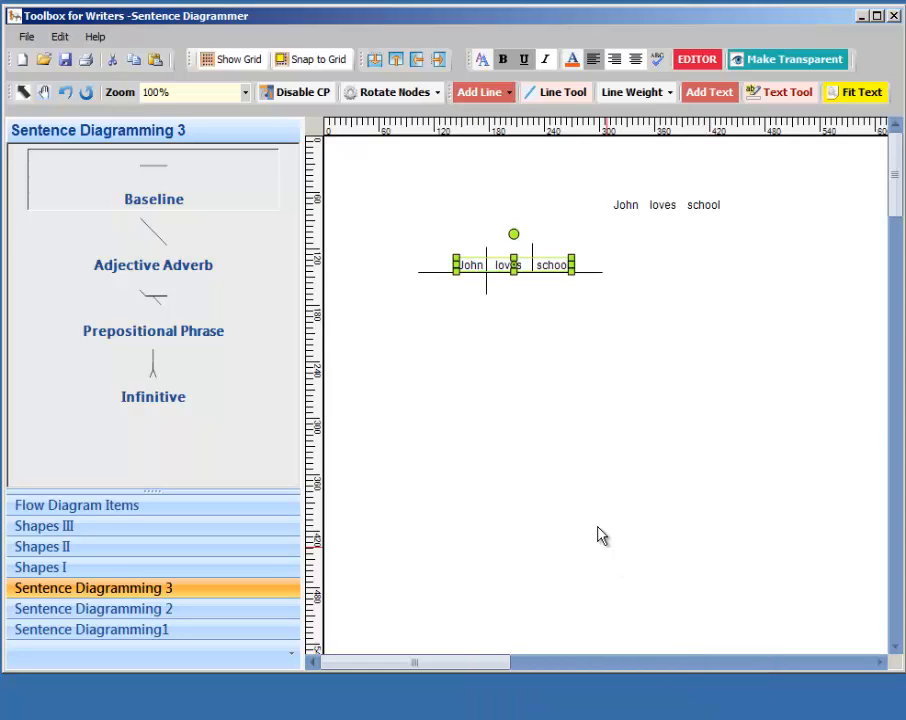
{"action": "left_click", "coordinate": [578, 447]}
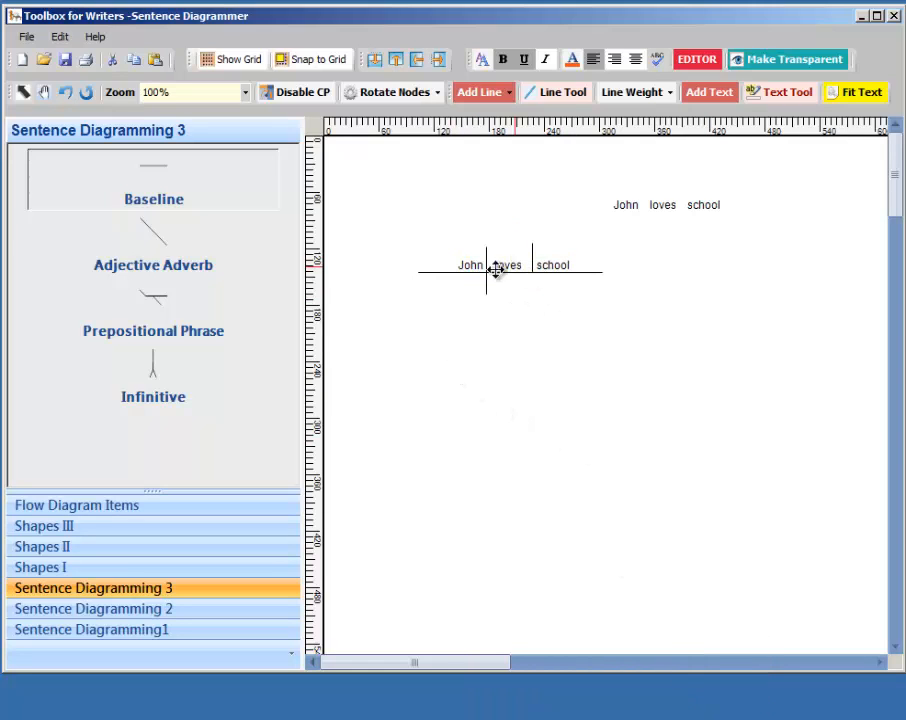
Nudge the subject name on the baseline slightly to the left, away from the first vertical line
{"action": "left_click", "coordinate": [466, 263]}
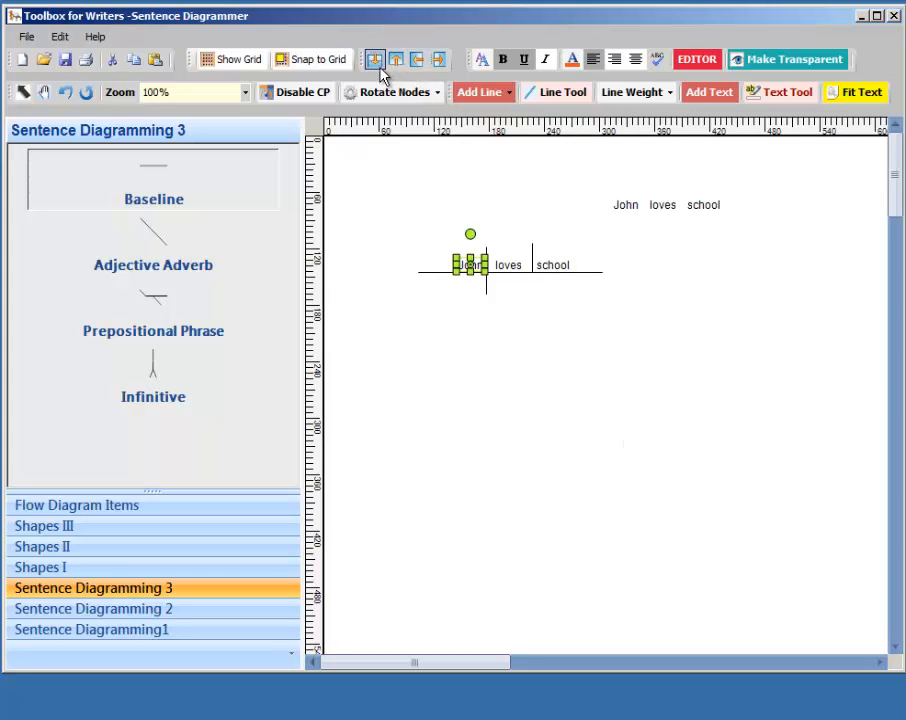
{"action": "left_click", "coordinate": [417, 62]}
{"action": "left_click", "coordinate": [417, 62]}
{"action": "left_click", "coordinate": [417, 62]}
{"action": "left_click", "coordinate": [417, 62]}
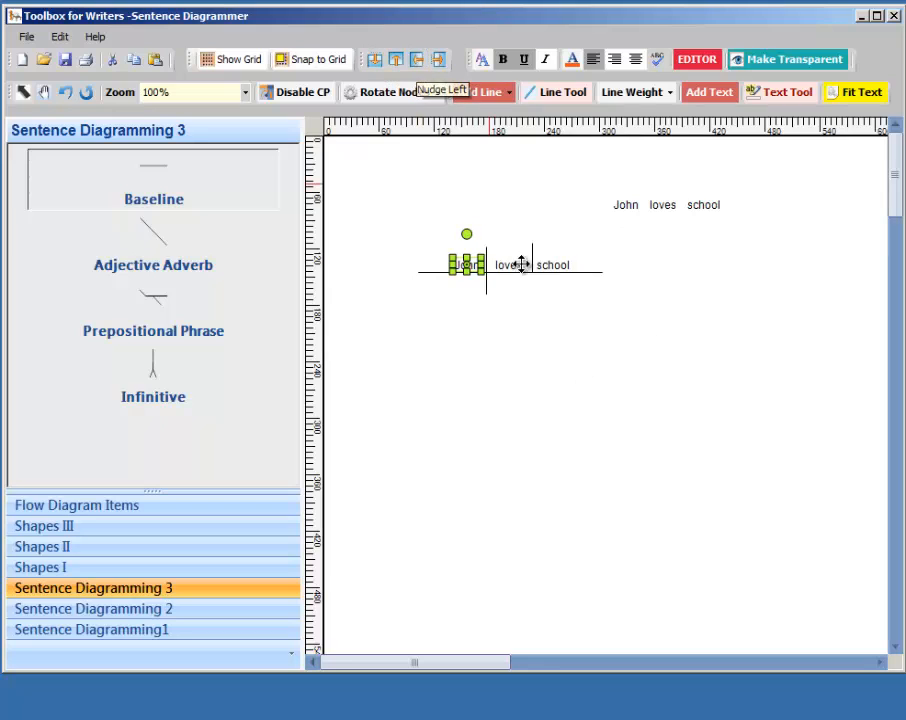
{"action": "left_click", "coordinate": [509, 266]}
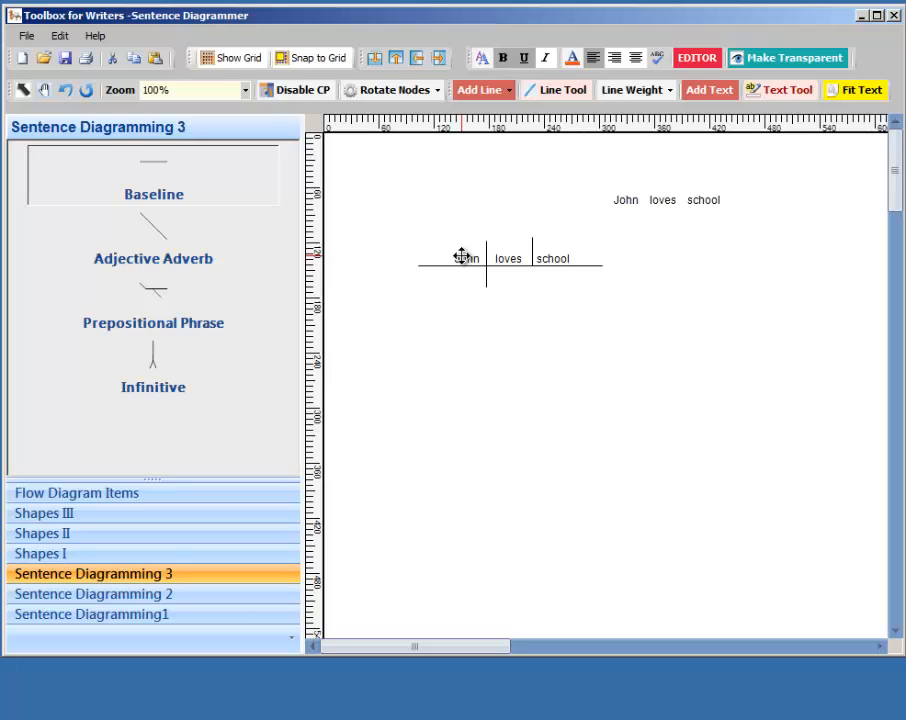
{"action": "left_click", "coordinate": [462, 257]}
{"action": "key", "text": "Left"}
{"action": "key", "text": "Right"}
{"action": "key", "text": "Left"}
{"action": "left_click", "coordinate": [714, 364]}
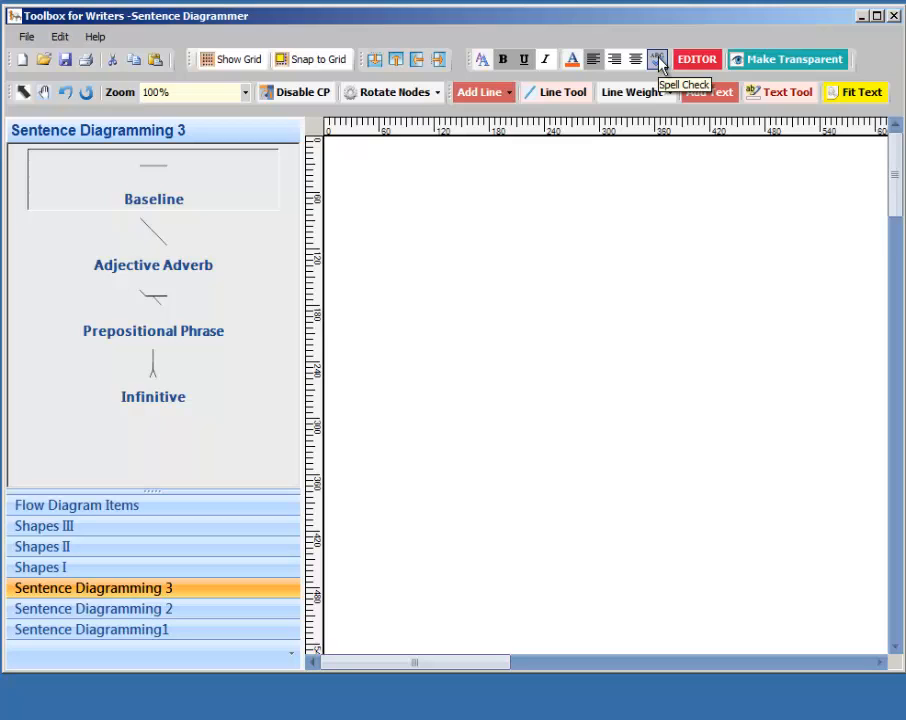
Open the Diagram Editor, shifting the main window down and back up while it loads
{"action": "left_click", "coordinate": [694, 62]}
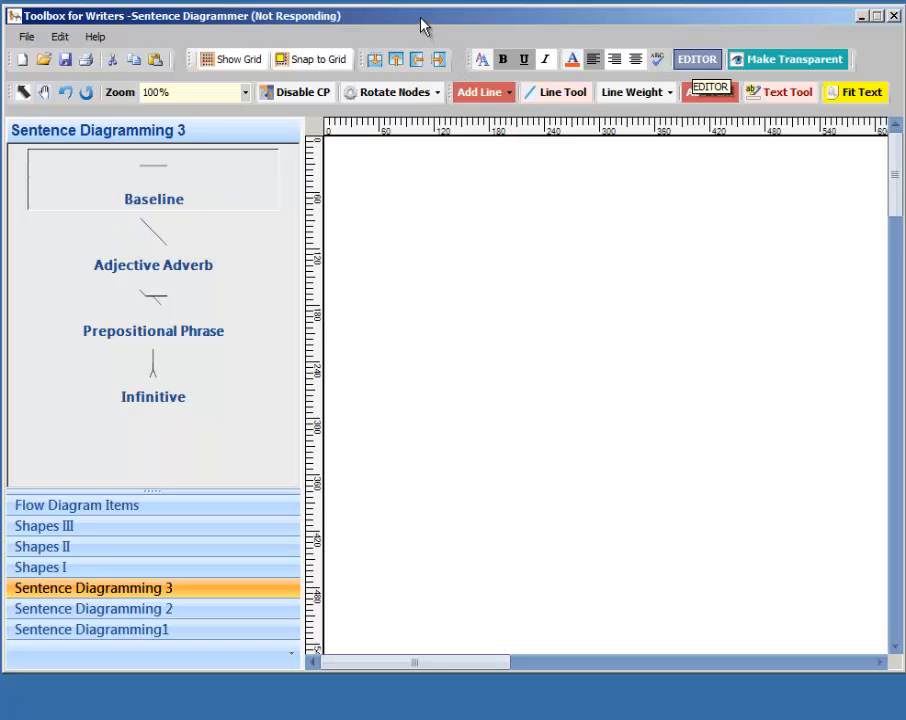
{"action": "left_click_drag", "start_coordinate": [421, 25], "coordinate": [408, 247]}
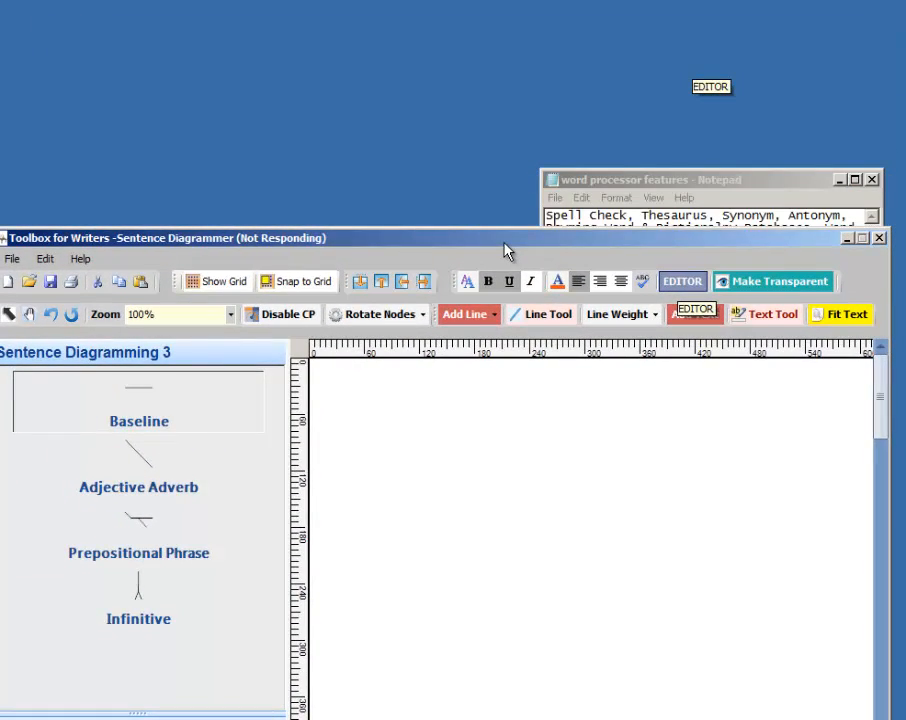
{"action": "left_click_drag", "start_coordinate": [507, 251], "coordinate": [518, 32]}
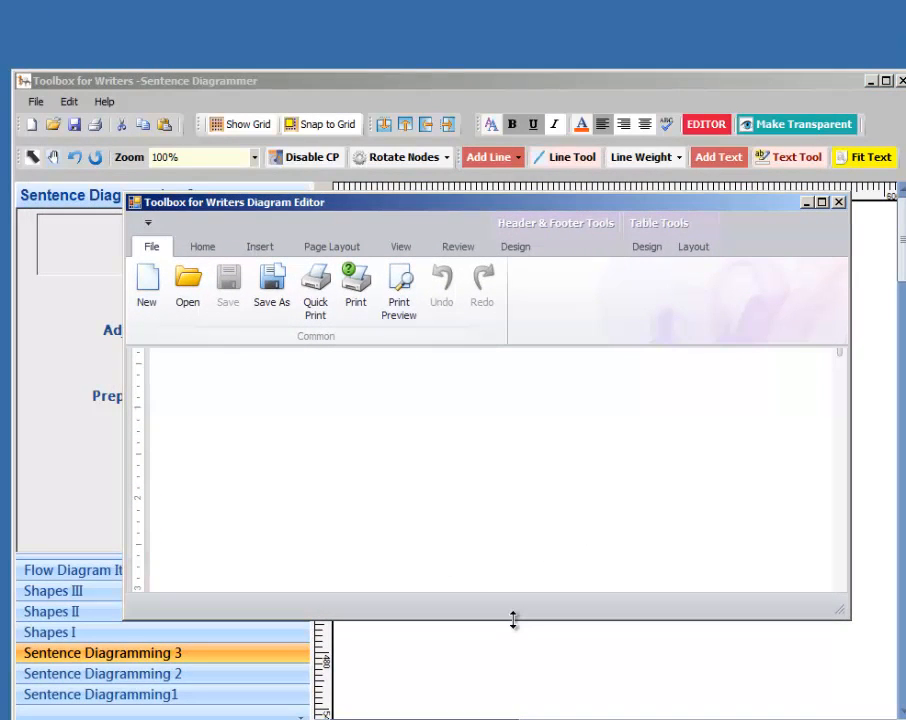
Make the Diagram Editor window taller and reposition it over the main window
{"action": "left_click_drag", "start_coordinate": [513, 620], "coordinate": [530, 707]}
{"action": "left_click_drag", "start_coordinate": [455, 194], "coordinate": [448, 127]}
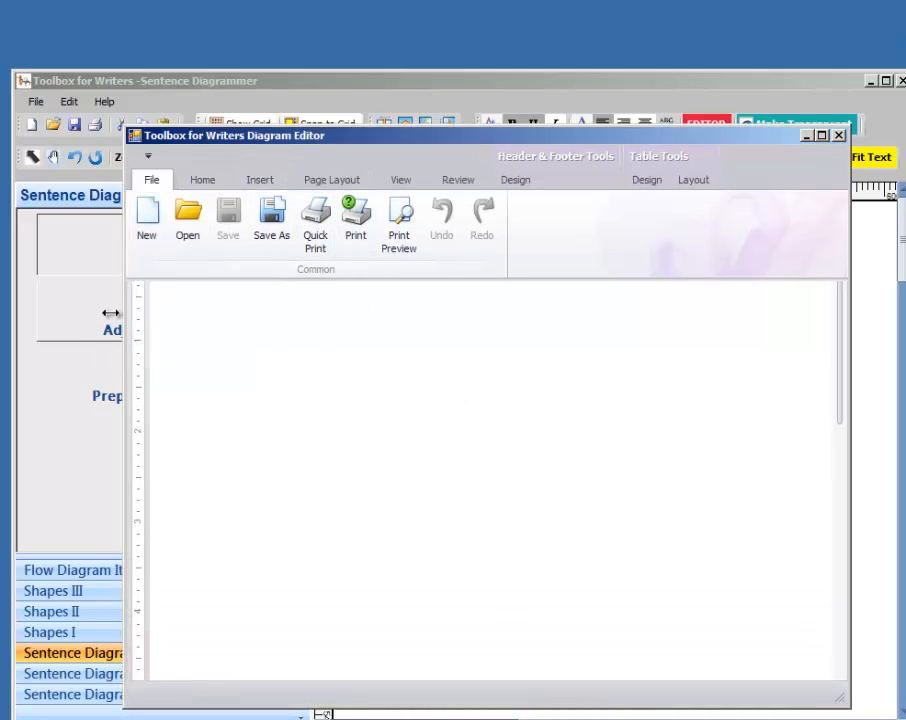
{"action": "left_click_drag", "start_coordinate": [385, 143], "coordinate": [400, 165]}
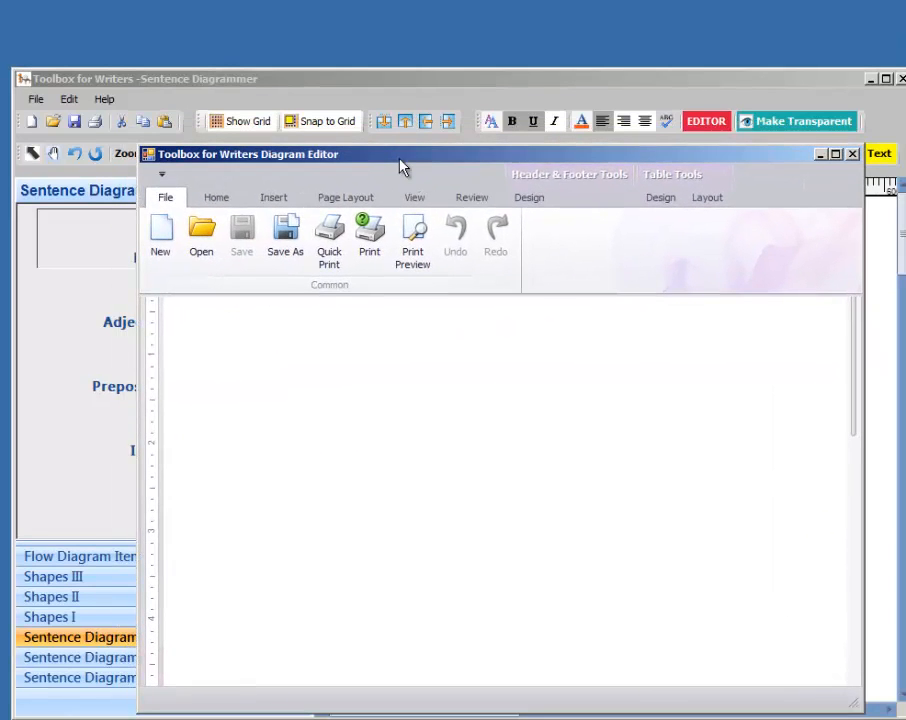
Examine the Diagram Editor's home, insert, page layout, view, review, header and footer, and table commands, and close the editor
{"action": "left_click", "coordinate": [215, 203]}
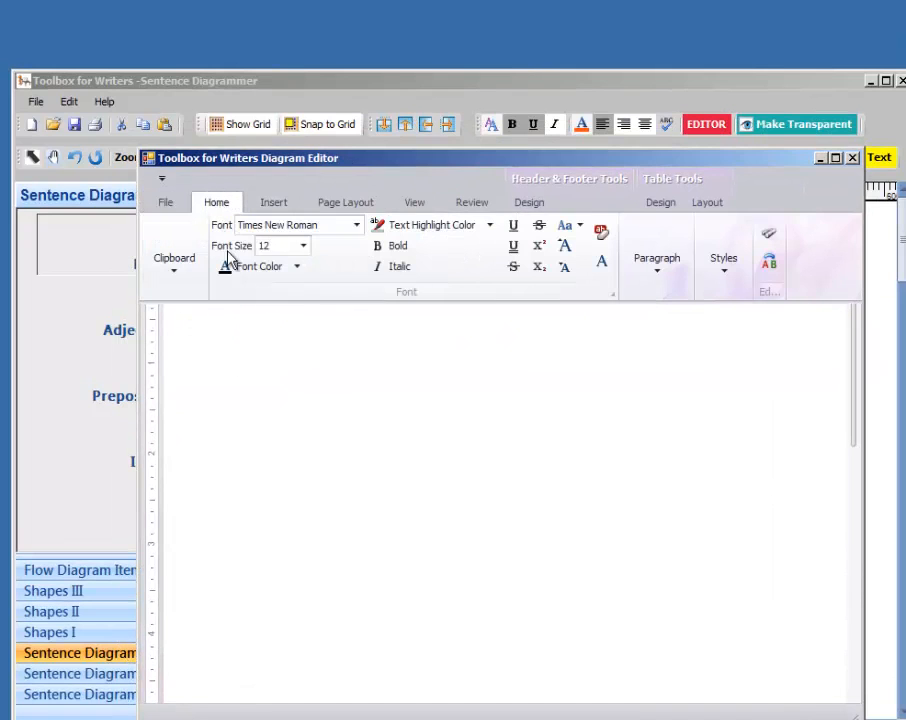
{"action": "left_click", "coordinate": [274, 203]}
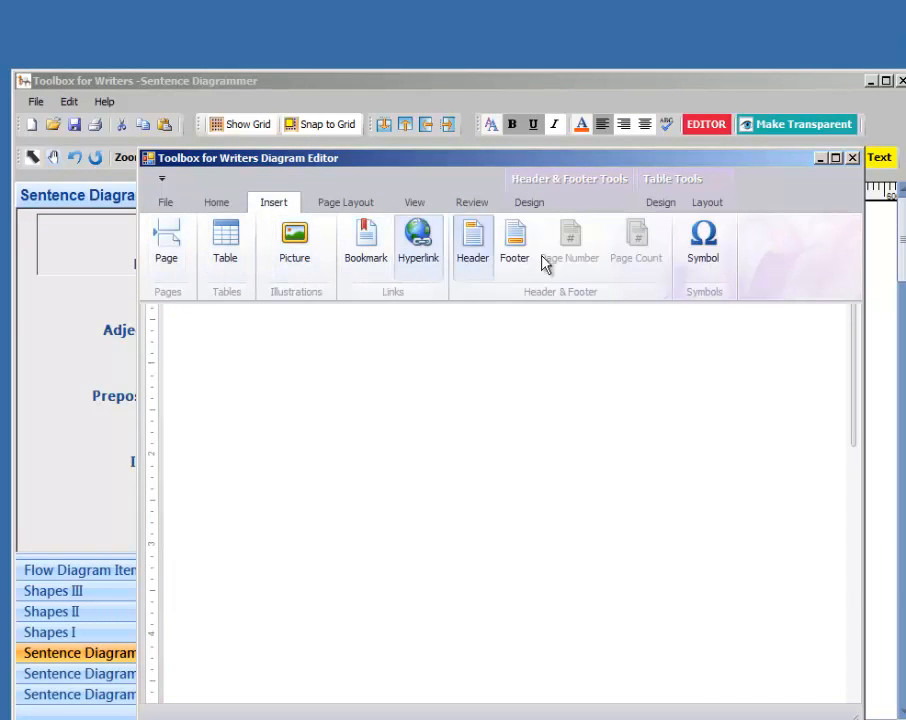
{"action": "left_click", "coordinate": [358, 208]}
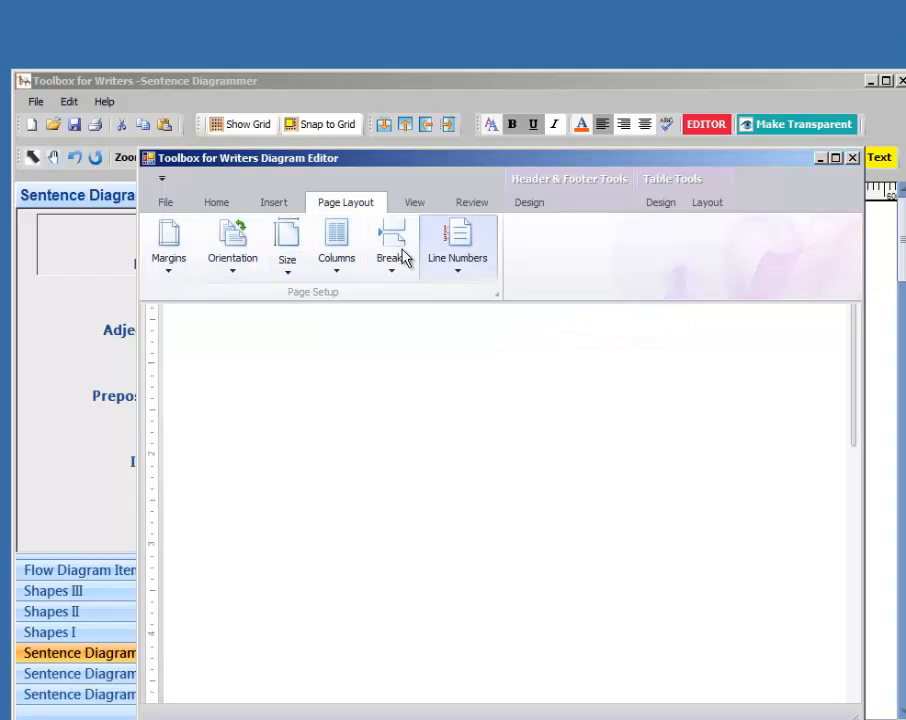
{"action": "left_click", "coordinate": [424, 205]}
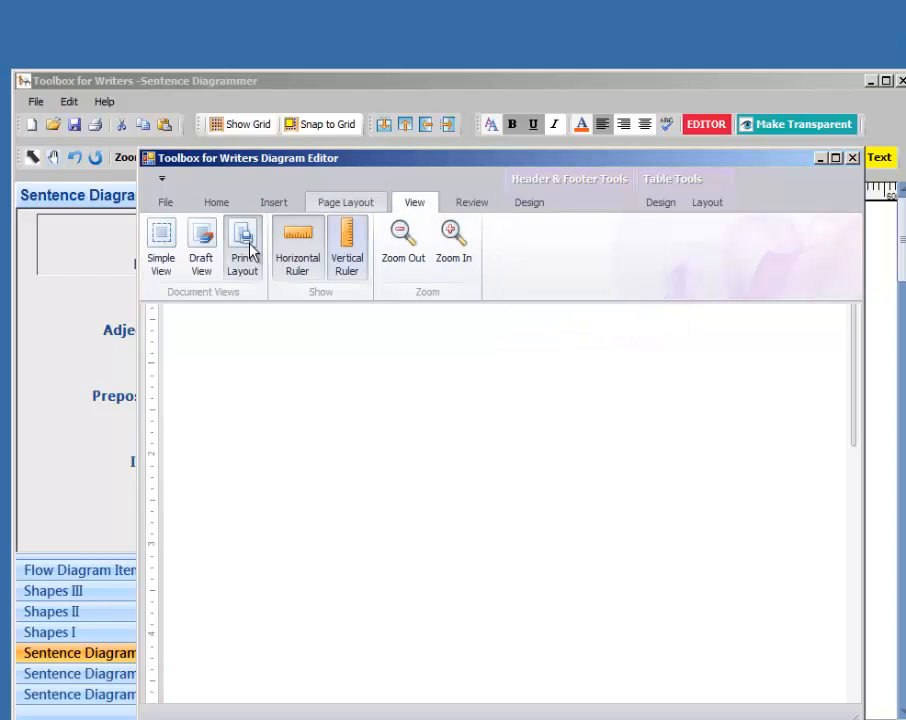
{"action": "left_click", "coordinate": [474, 206]}
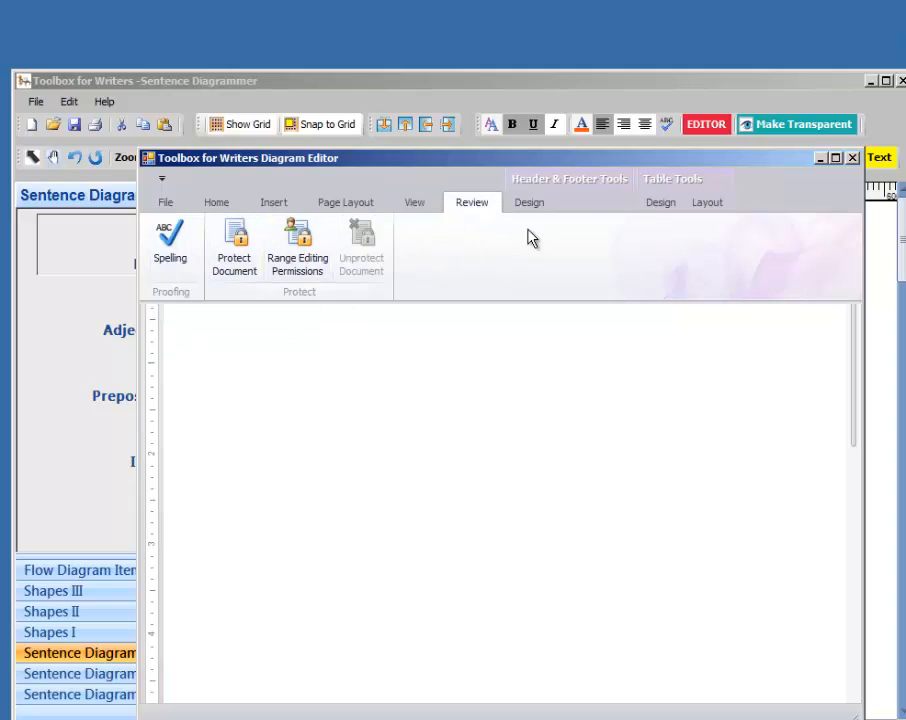
{"action": "left_click", "coordinate": [529, 203]}
{"action": "left_click", "coordinate": [700, 204]}
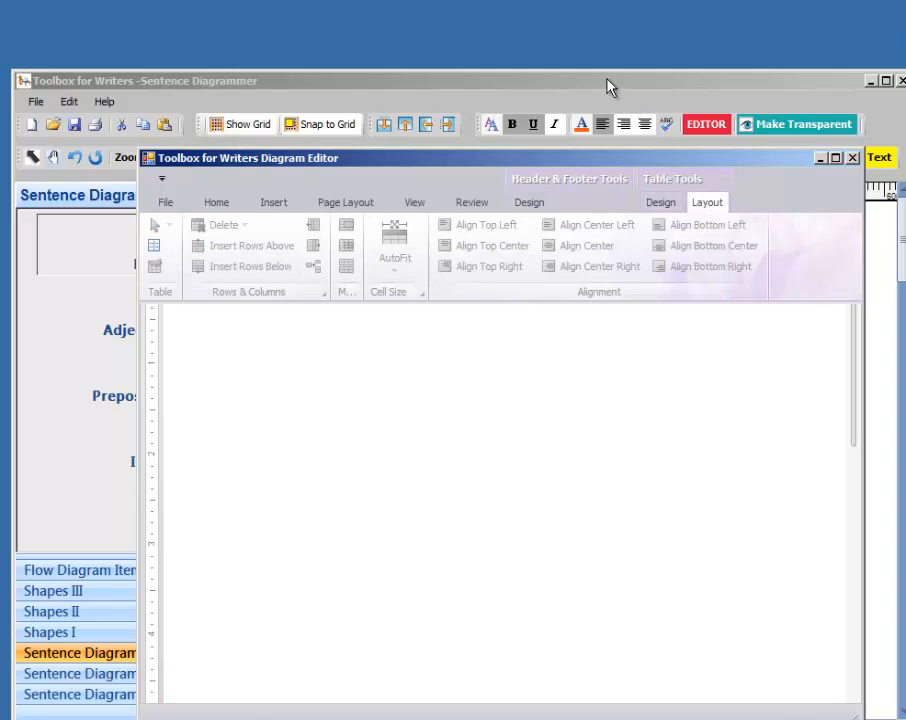
{"action": "left_click", "coordinate": [166, 203]}
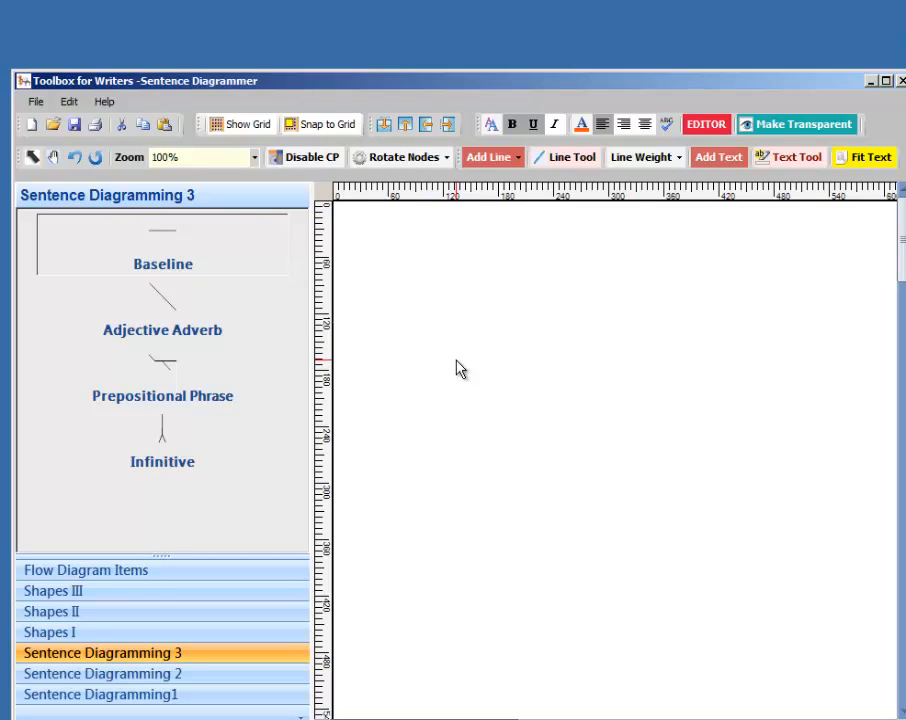
Place the Multiple Subjects, Verbs, Objects template from Sentence Diagramming 2 on the blank page and deselect it
{"action": "left_click_drag", "start_coordinate": [450, 80], "coordinate": [452, 50]}
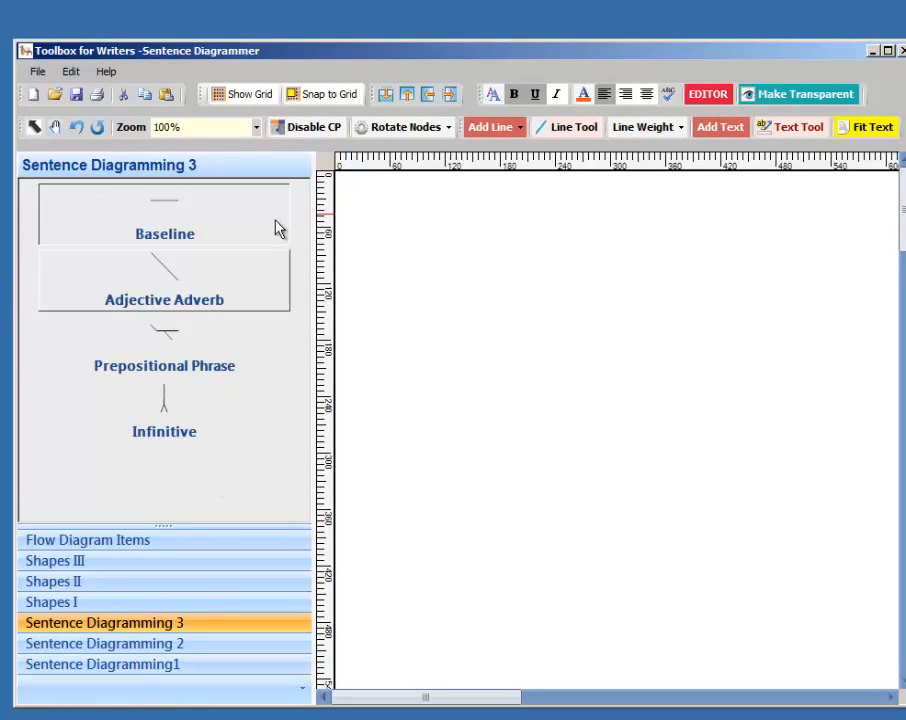
{"action": "left_click", "coordinate": [180, 666]}
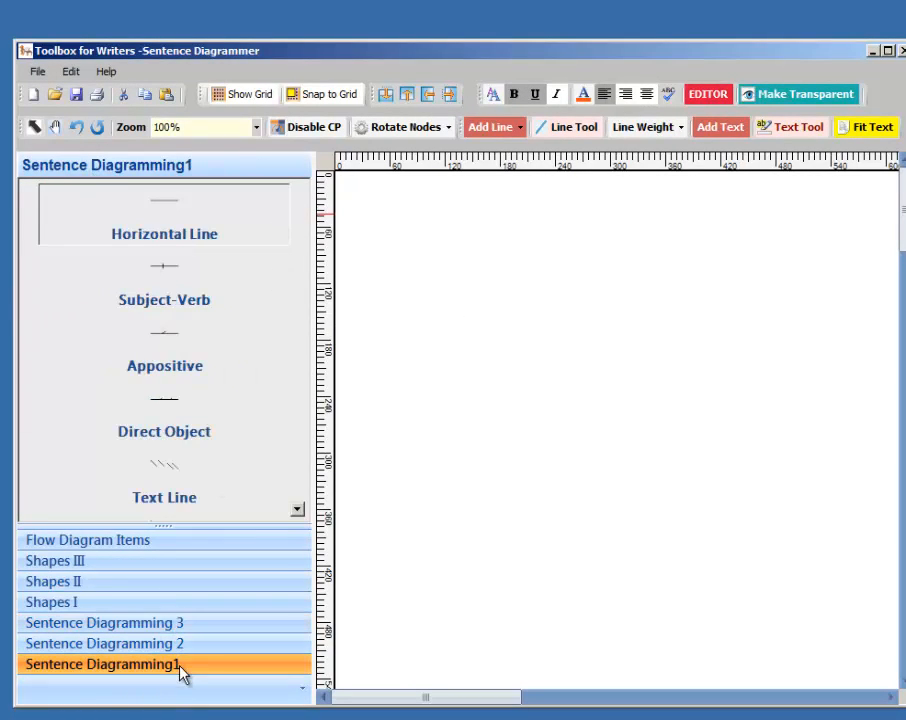
{"action": "left_click", "coordinate": [120, 643]}
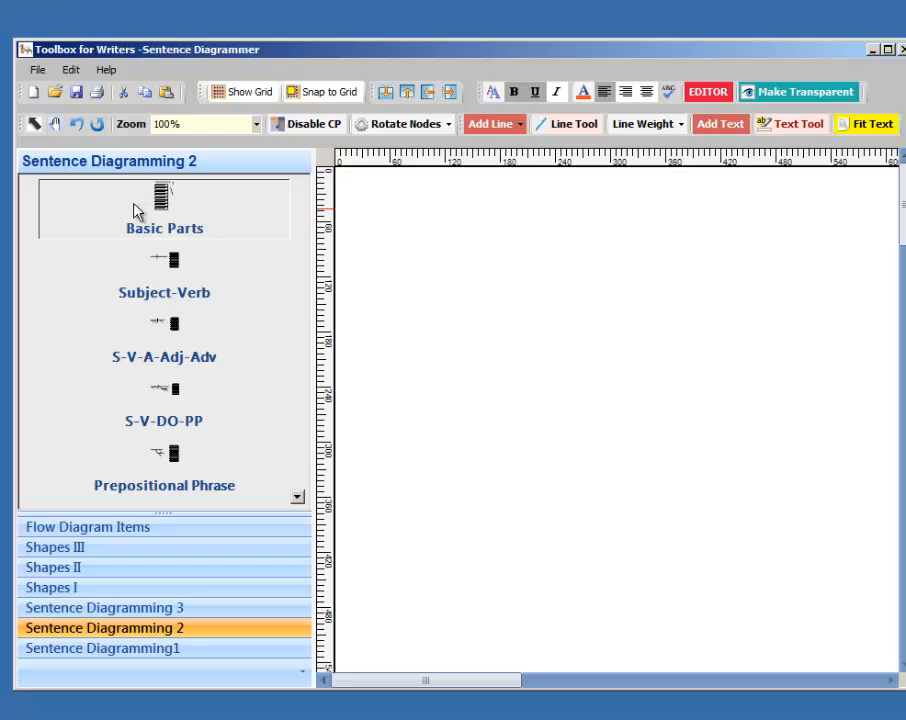
{"action": "left_click", "coordinate": [297, 500]}
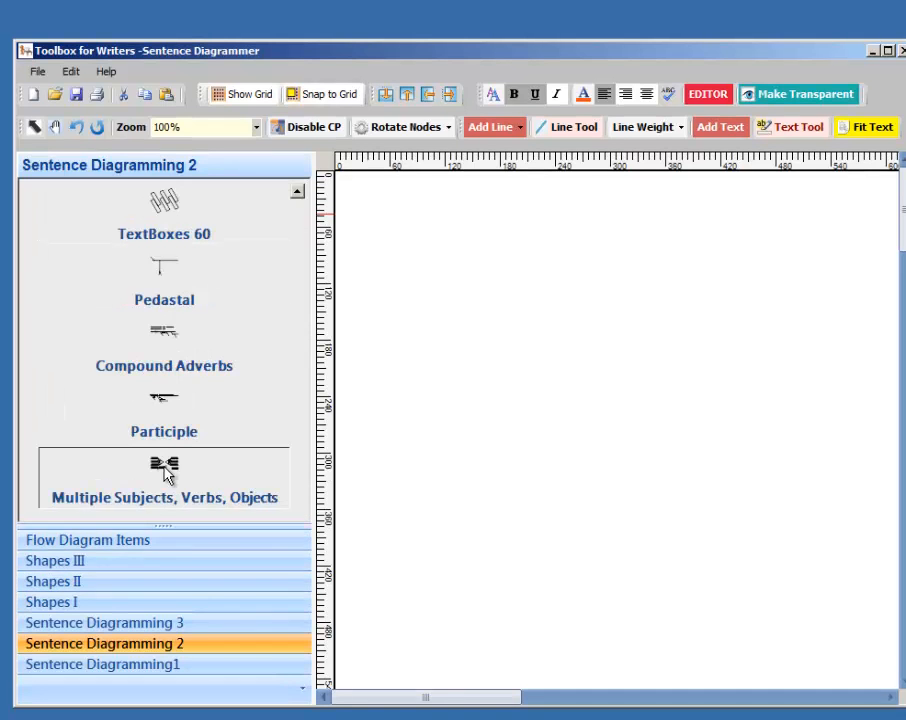
{"action": "left_click_drag", "start_coordinate": [165, 468], "coordinate": [558, 435]}
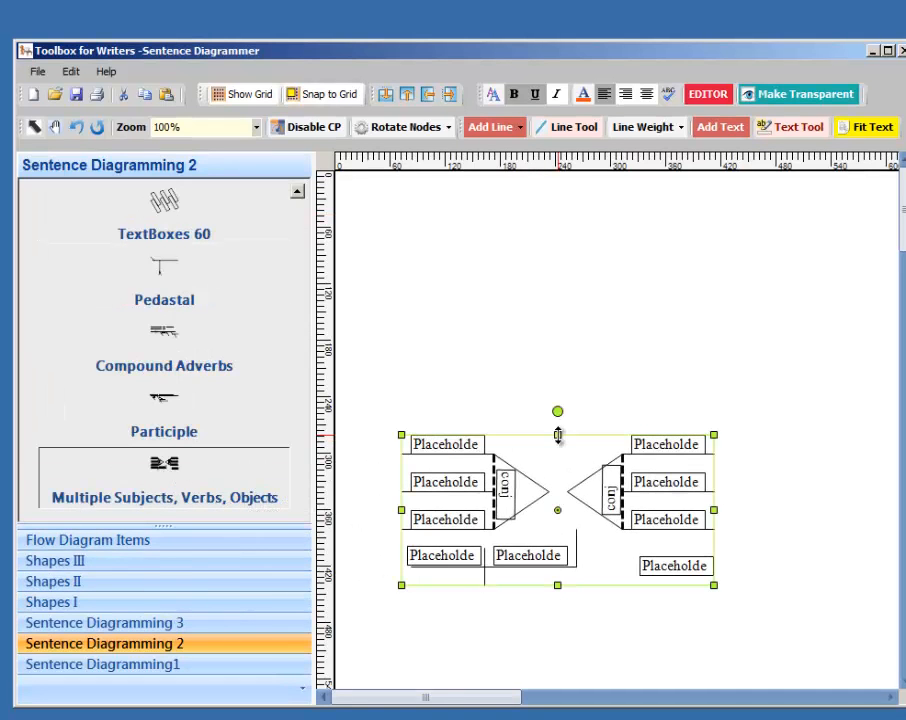
{"action": "left_click", "coordinate": [499, 366]}
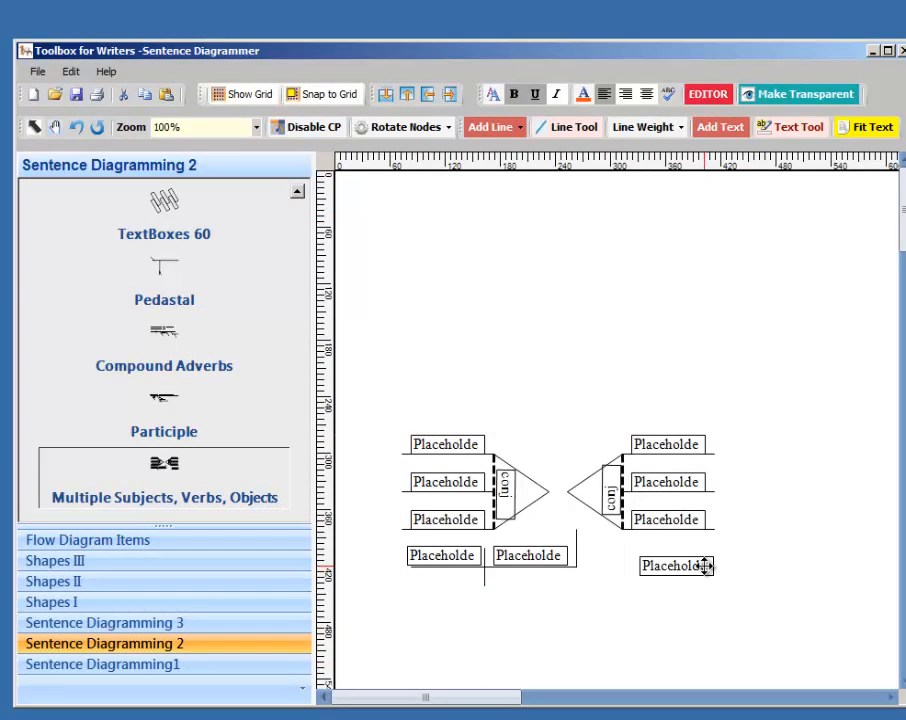
Try opening individual placeholder texts inside the grouped template for editing, leaving their wording unaltered
{"action": "double_click", "coordinate": [535, 555]}
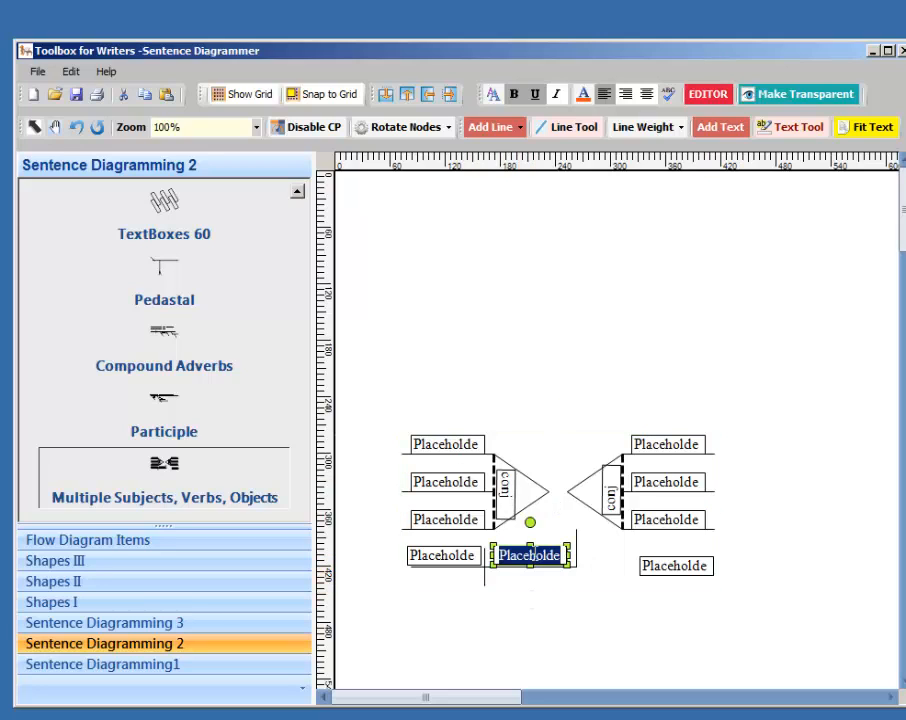
{"action": "double_click", "coordinate": [443, 555]}
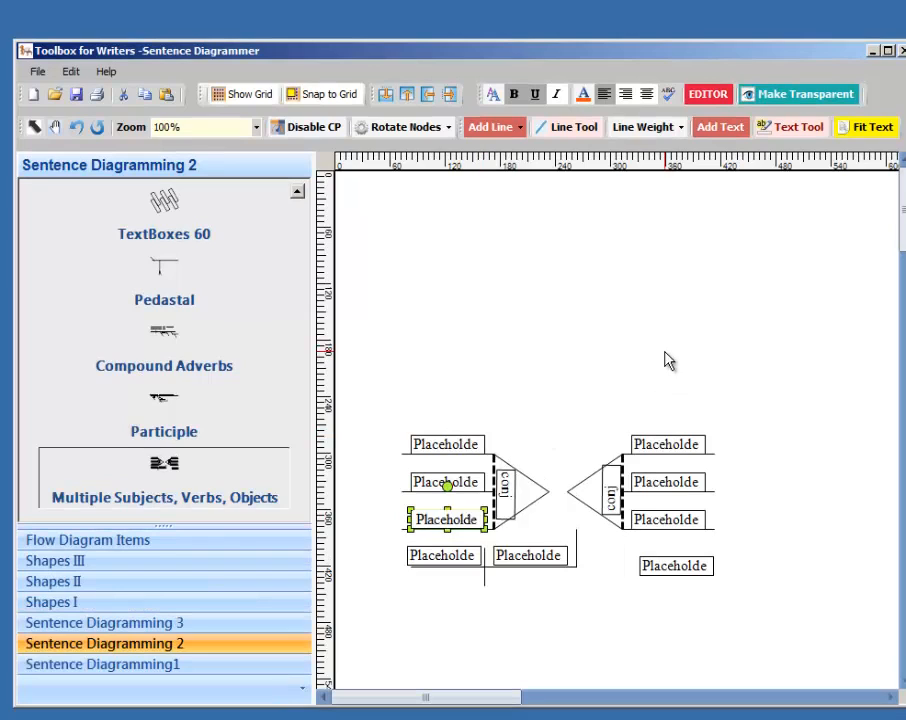
{"action": "left_click", "coordinate": [711, 387]}
{"action": "left_click", "coordinate": [678, 441]}
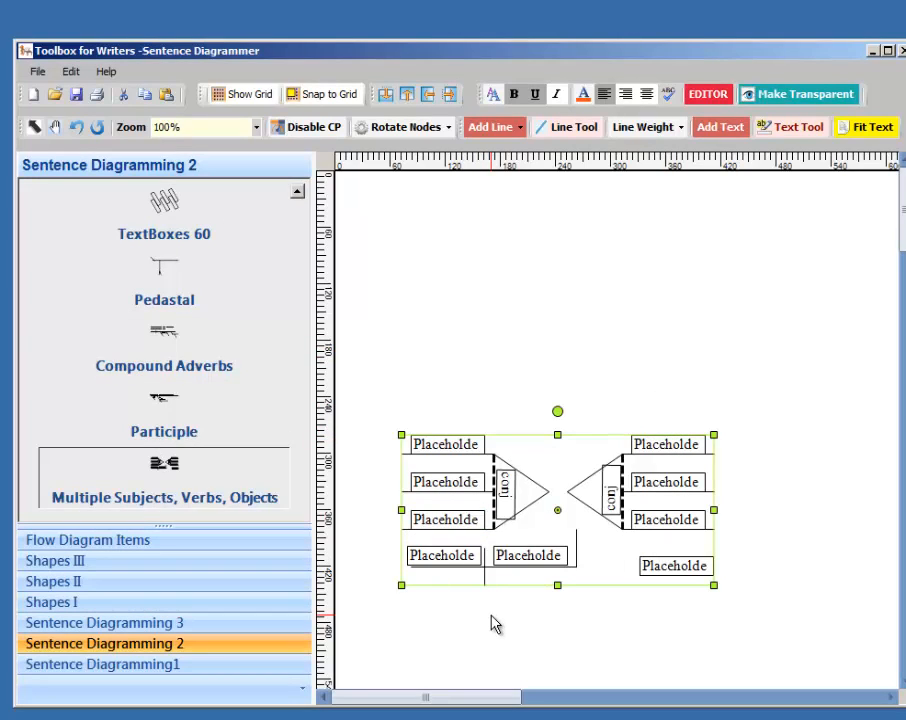
{"action": "double_click", "coordinate": [458, 484]}
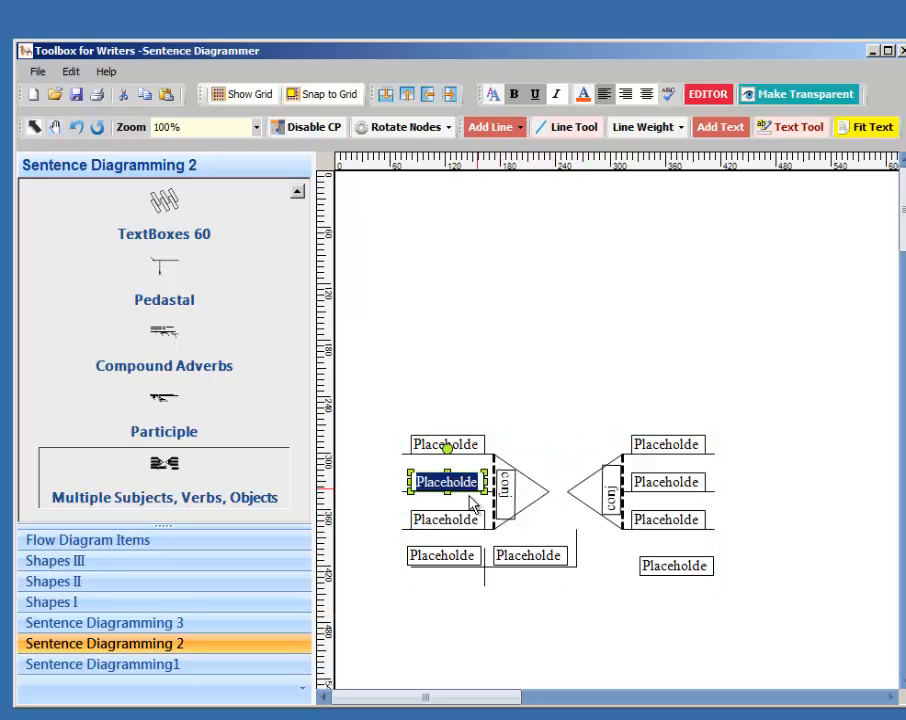
{"action": "left_click", "coordinate": [590, 591]}
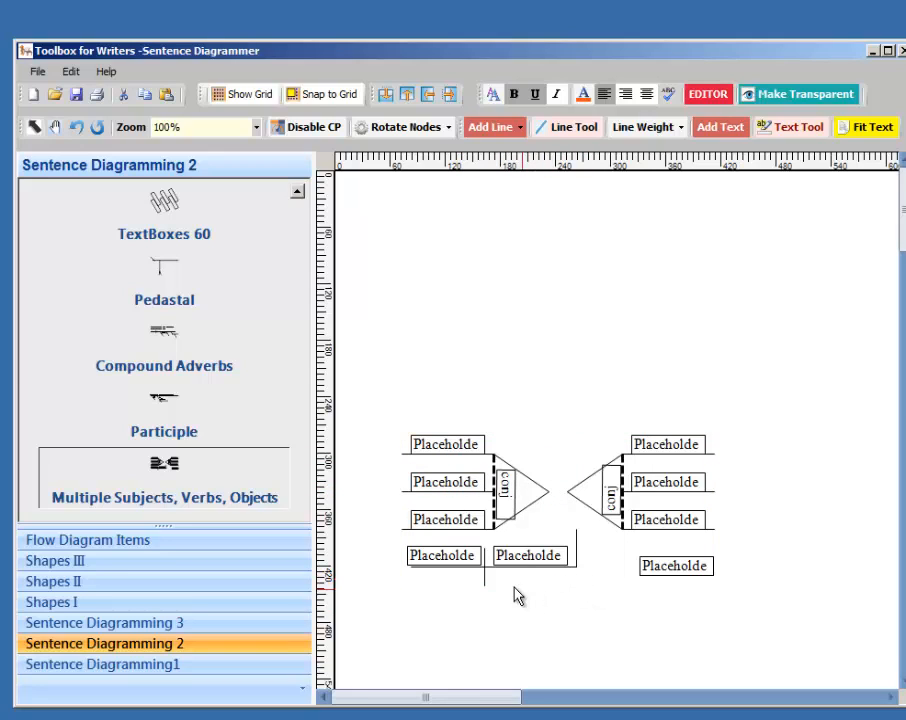
Move the whole grouped template up to the upper edge of the page
{"action": "left_click_drag", "start_coordinate": [568, 505], "coordinate": [595, 332]}
{"action": "left_click", "coordinate": [605, 480]}
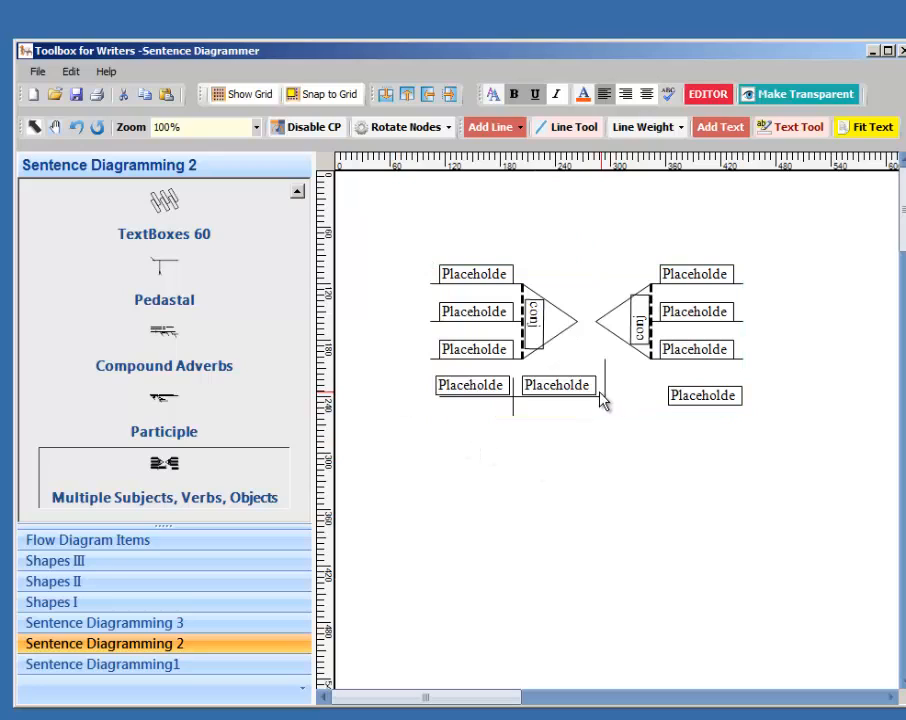
{"action": "left_click", "coordinate": [643, 322]}
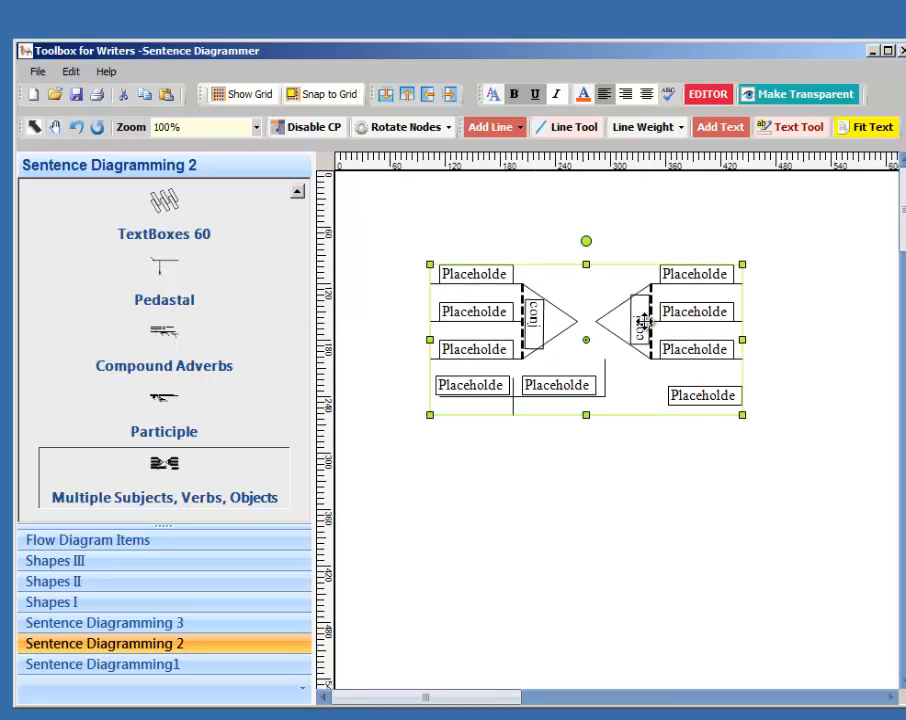
{"action": "right_click", "coordinate": [645, 323]}
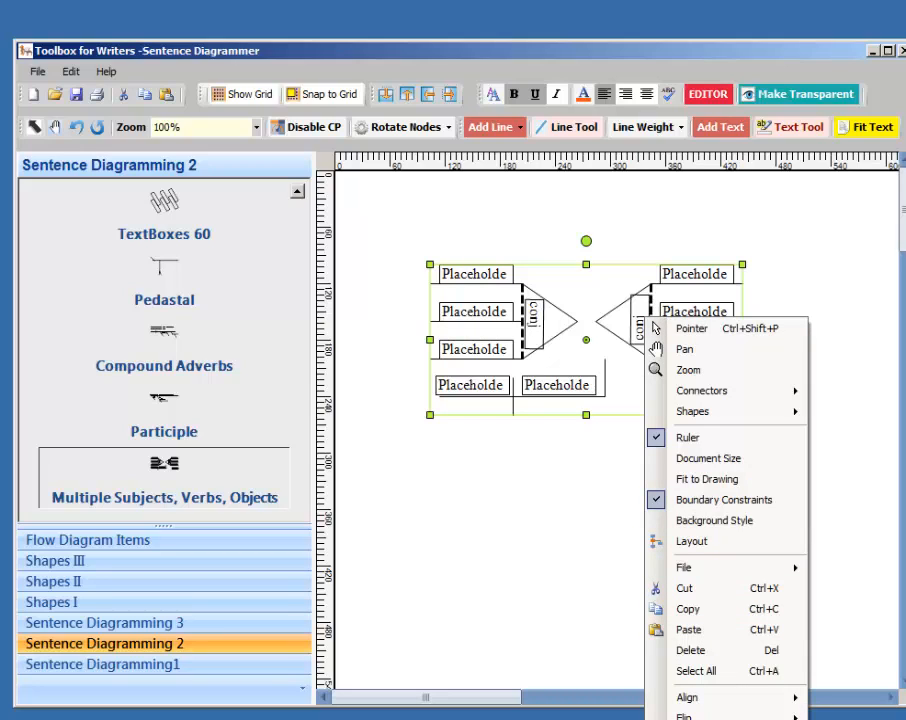
{"action": "left_click", "coordinate": [825, 572]}
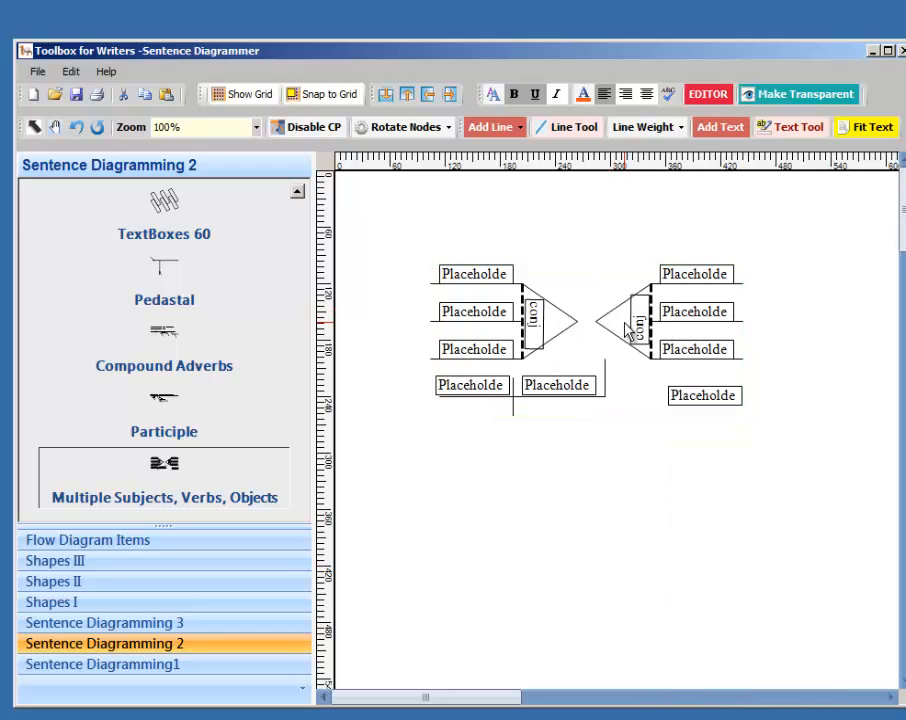
{"action": "left_click_drag", "start_coordinate": [641, 323], "coordinate": [644, 238]}
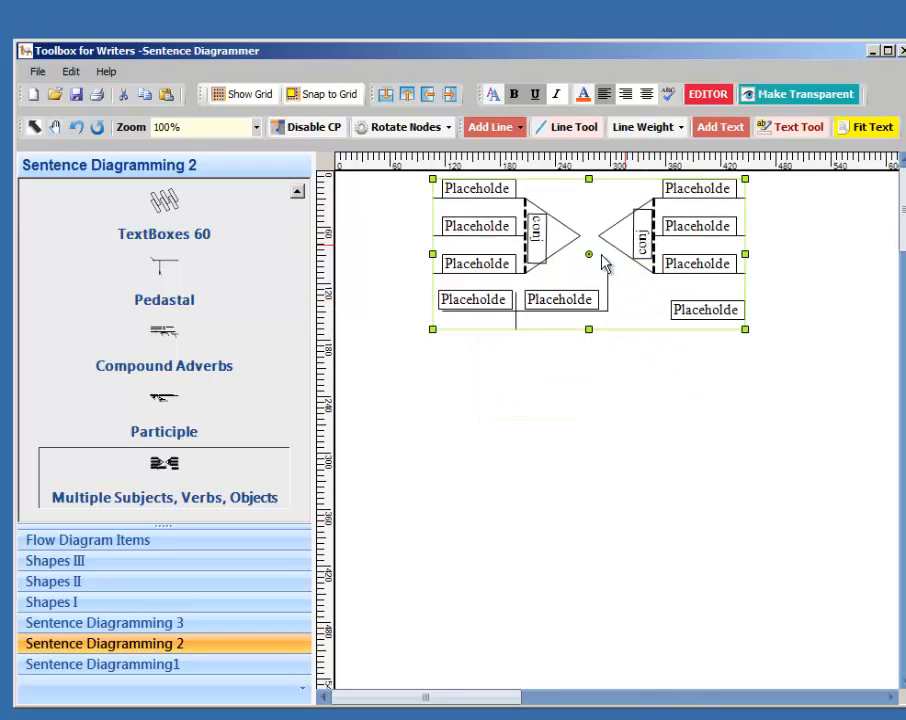
Ungroup the Multiple Subjects, Verbs, Objects template into its separate parts and deselect them
{"action": "right_click", "coordinate": [629, 241]}
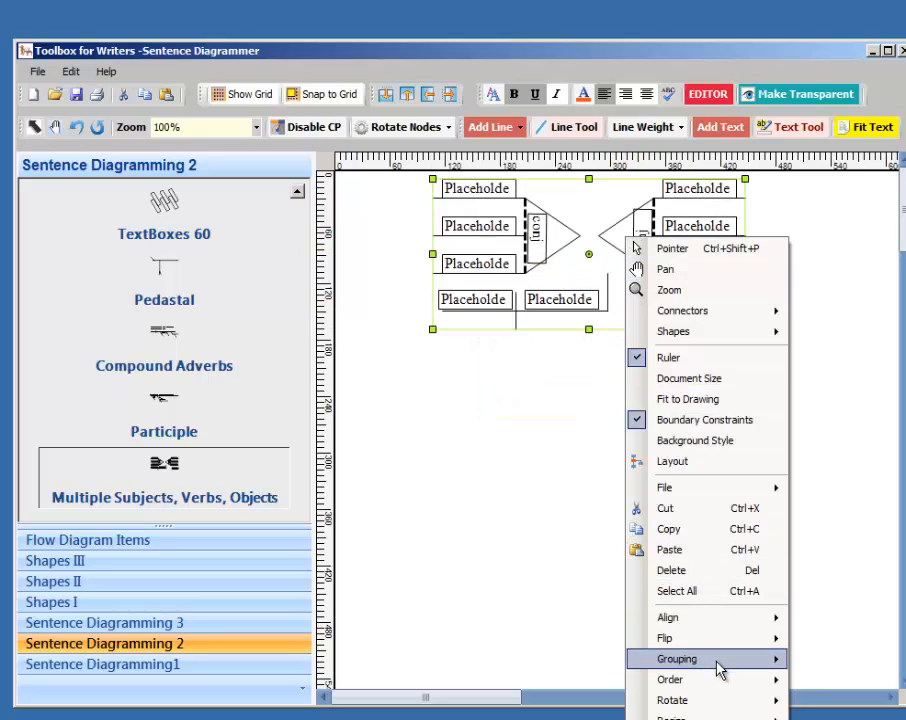
{"action": "mouse_move", "coordinate": [719, 667]}
{"action": "left_click", "coordinate": [840, 683]}
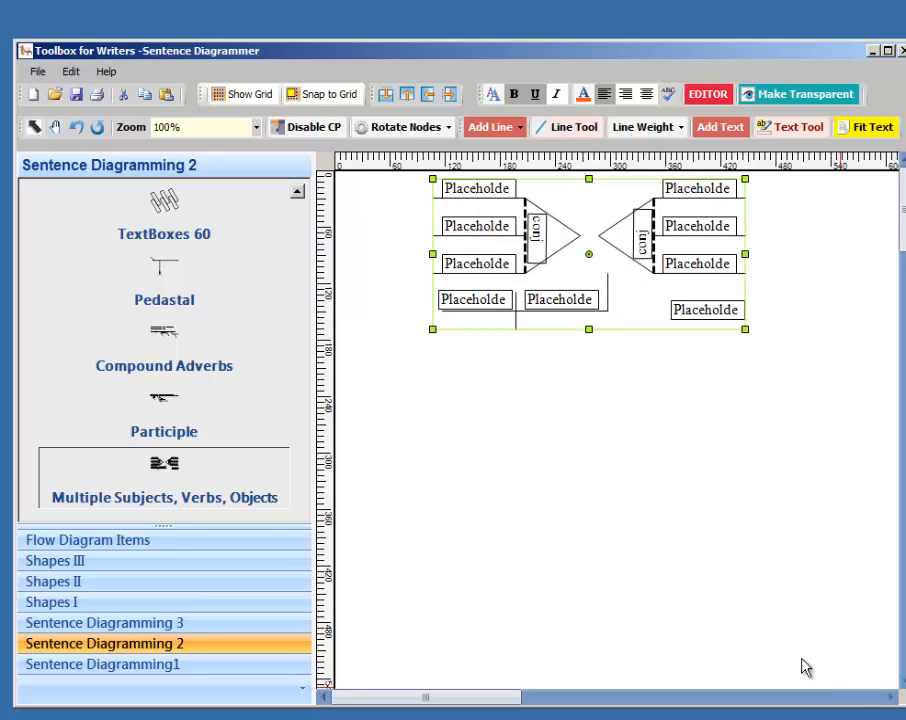
{"action": "left_click", "coordinate": [596, 556]}
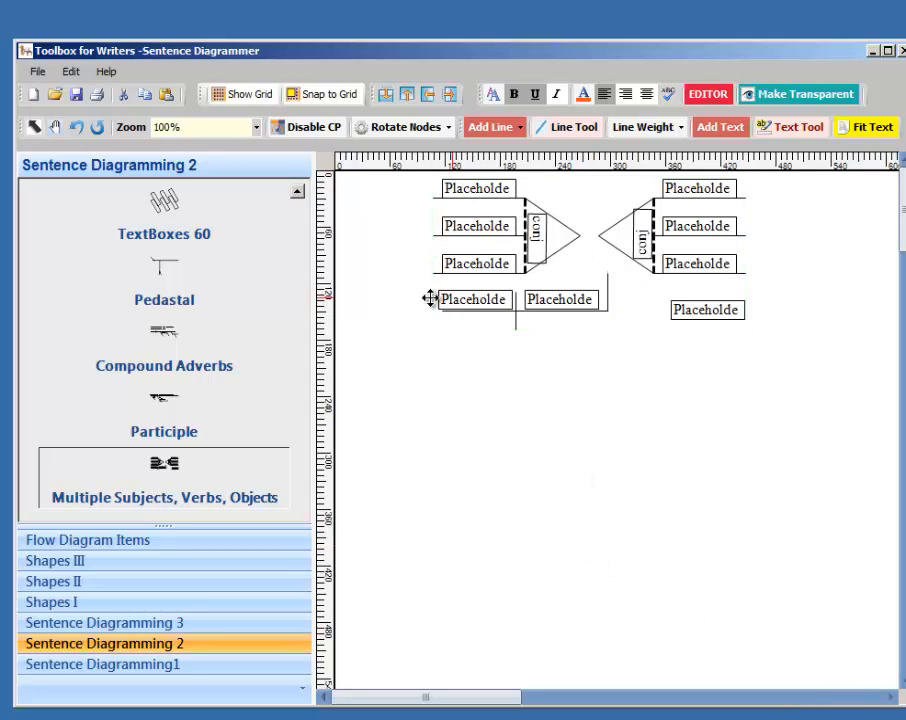
Move the baseline with its two placeholders below the forks and attach the short vertical line to the baseline's right end
{"action": "left_click_drag", "start_coordinate": [417, 299], "coordinate": [647, 350]}
{"action": "left_click_drag", "start_coordinate": [584, 303], "coordinate": [616, 422]}
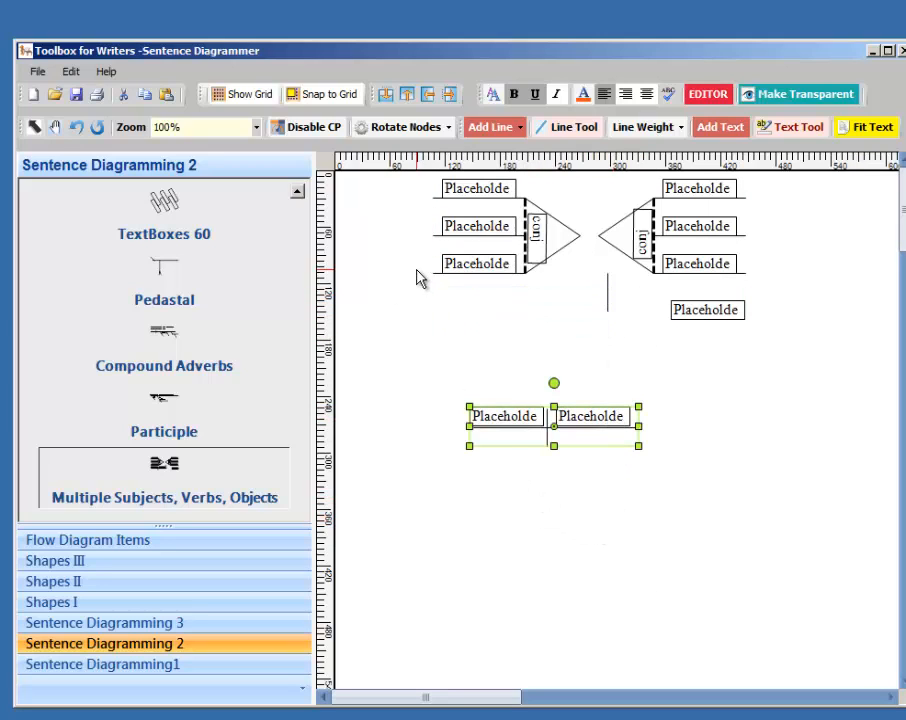
{"action": "left_click", "coordinate": [604, 292]}
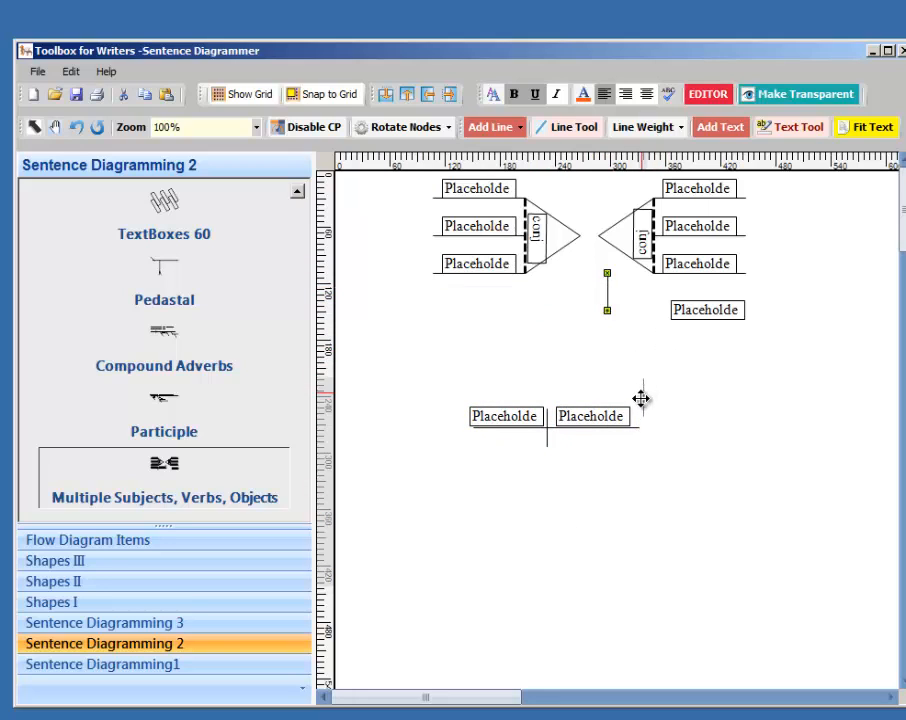
{"action": "left_click_drag", "start_coordinate": [637, 403], "coordinate": [637, 403]}
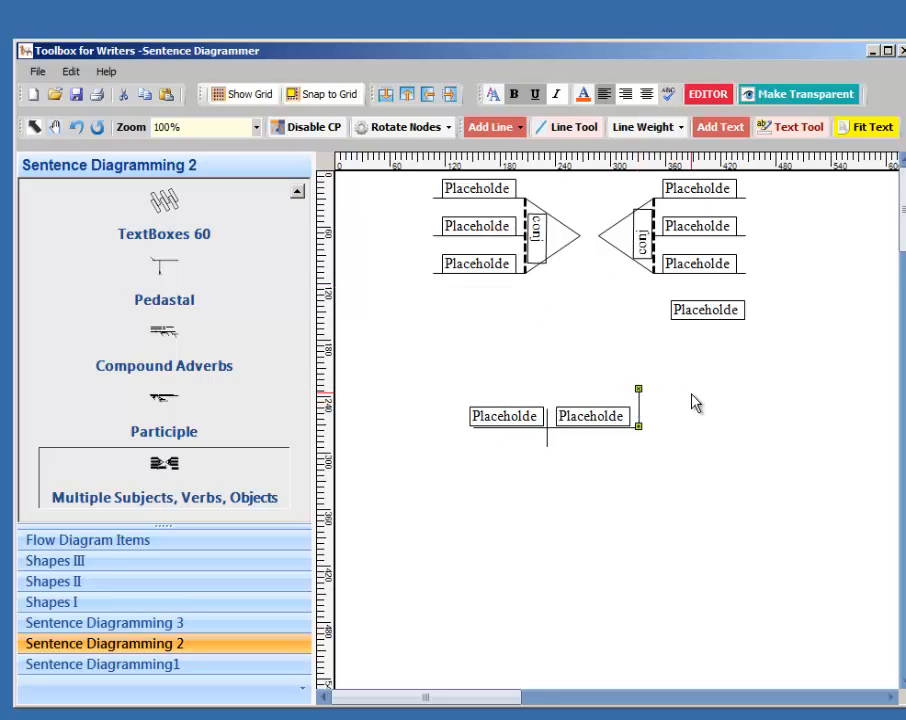
Select the right-hand fork with its placeholders and the loose placeholder box, and move them together down and to the right
{"action": "left_click", "coordinate": [692, 394]}
{"action": "mouse_move", "coordinate": [598, 177]}
{"action": "left_mouse_down"}
{"action": "mouse_move", "coordinate": [768, 344]}
{"action": "mouse_move", "coordinate": [774, 364]}
{"action": "left_mouse_up"}
{"action": "mouse_move", "coordinate": [700, 260]}
{"action": "left_mouse_down"}
{"action": "mouse_move", "coordinate": [811, 304]}
{"action": "mouse_move", "coordinate": [809, 363]}
{"action": "left_mouse_up"}
{"action": "left_click", "coordinate": [744, 492]}
Delete the loose placeholder box below the right-hand fork and all remaining diagram parts from the page
{"action": "left_click", "coordinate": [806, 402]}
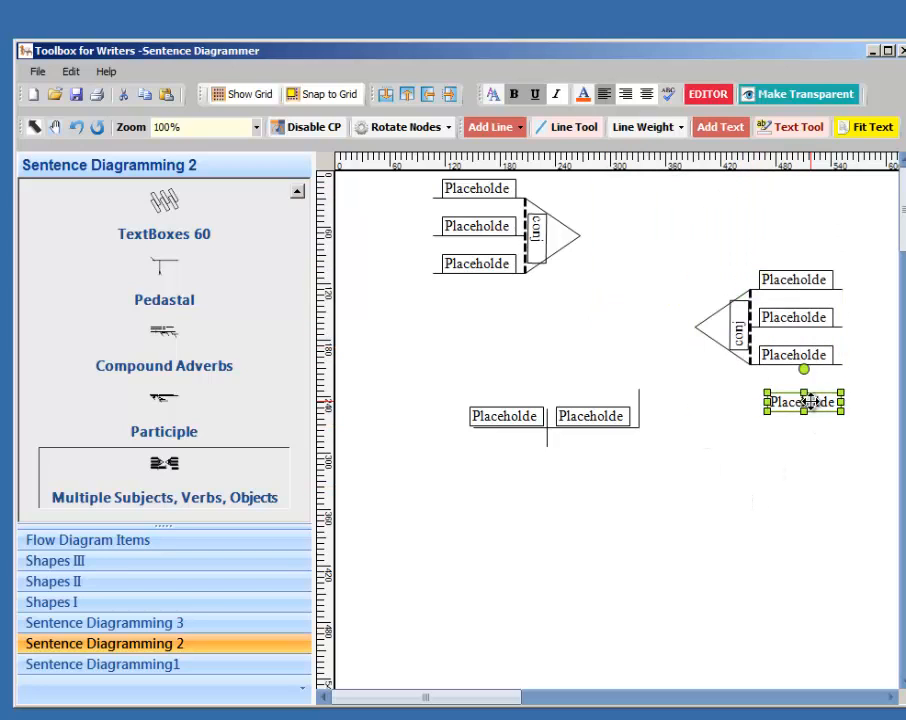
{"action": "key", "text": "Delete"}
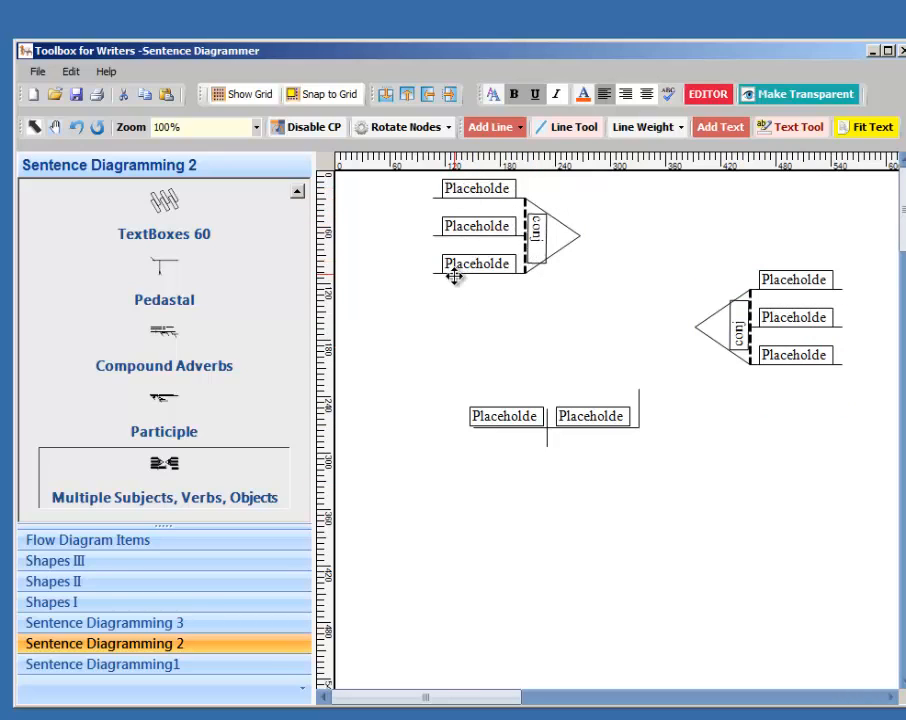
{"action": "left_click_drag", "start_coordinate": [380, 179], "coordinate": [845, 482]}
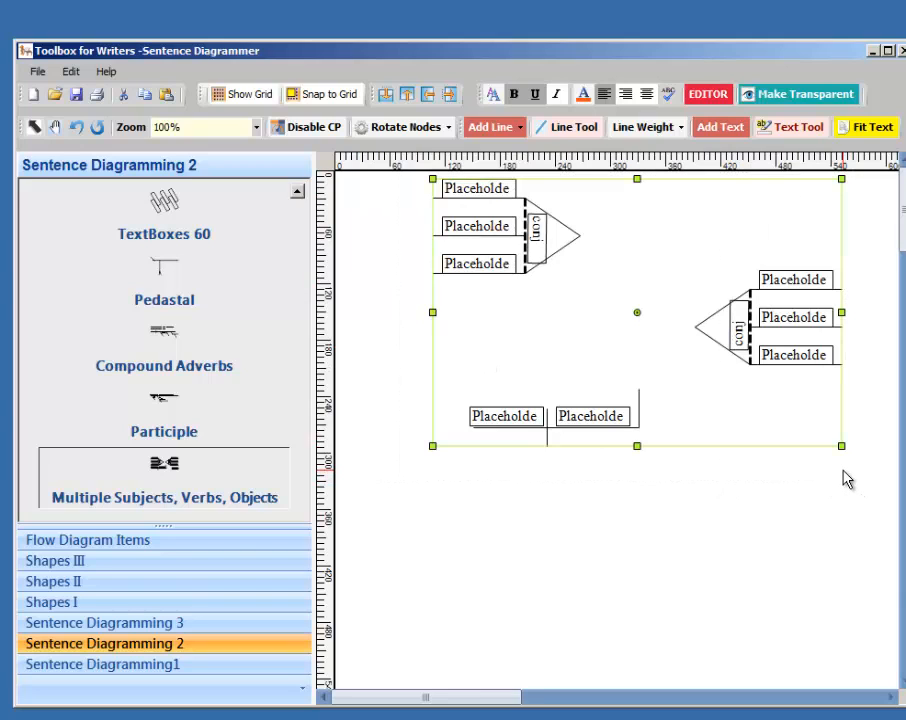
{"action": "key", "text": "Delete"}
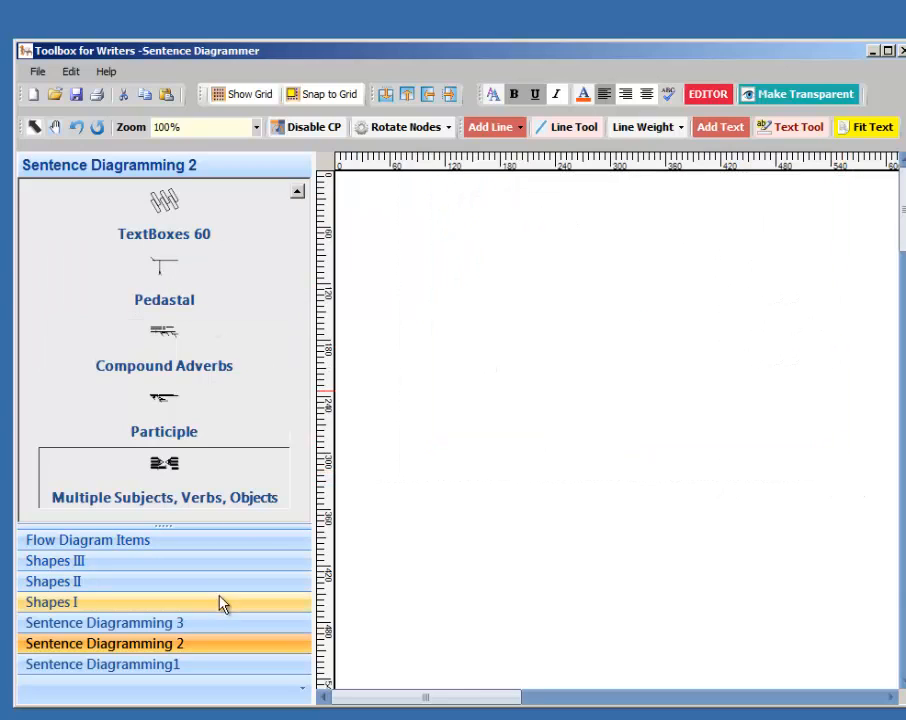
Place a Yellow RTB shape from the Shapes I palette on the upper page, select its inner text box, and deselect it
{"action": "left_click", "coordinate": [212, 628]}
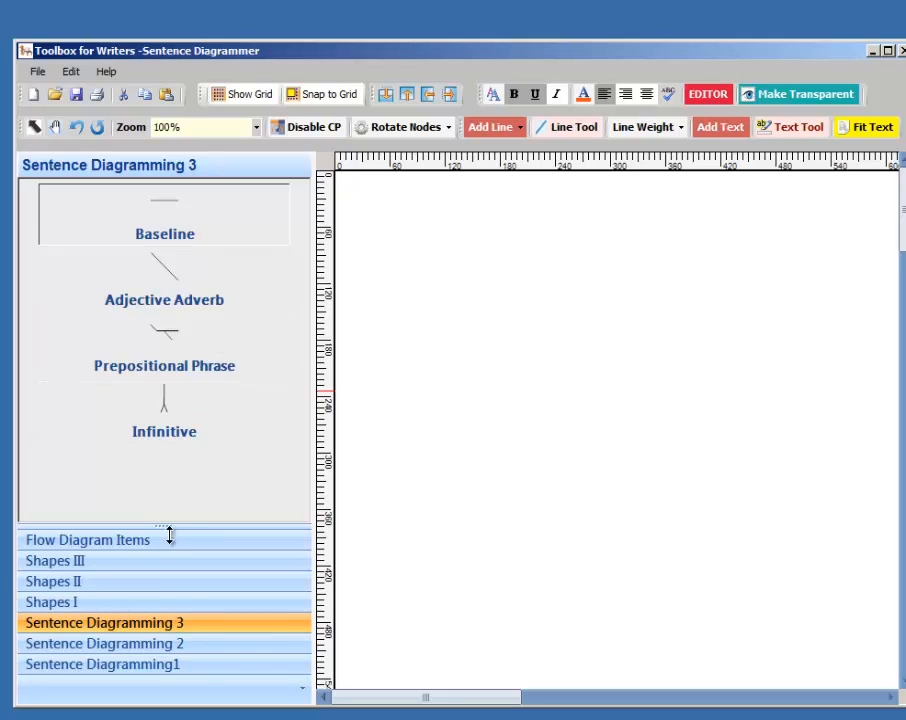
{"action": "left_click", "coordinate": [135, 603]}
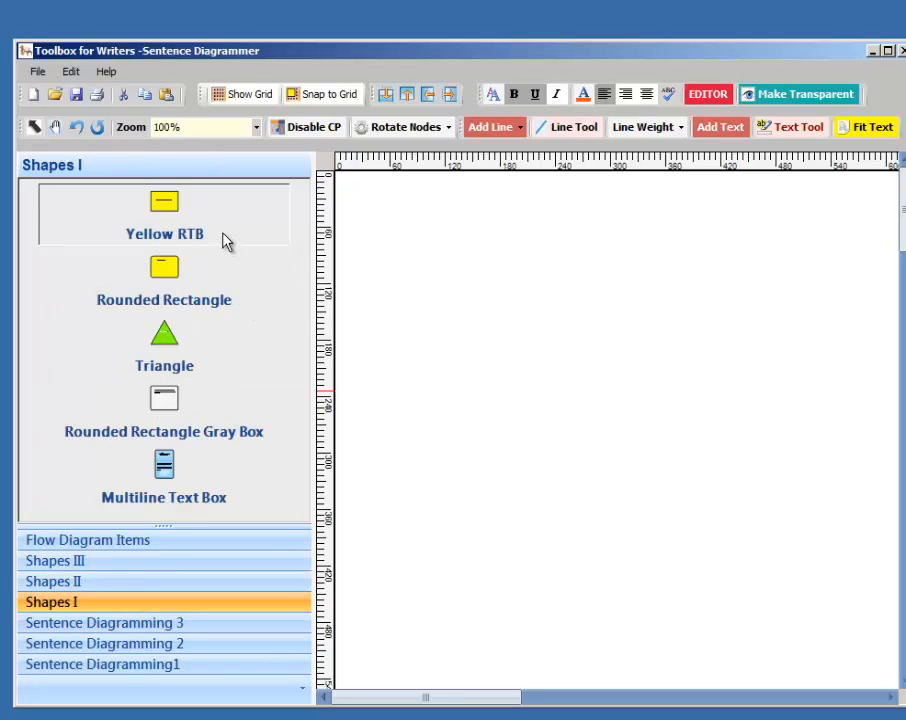
{"action": "left_click_drag", "start_coordinate": [174, 226], "coordinate": [640, 330]}
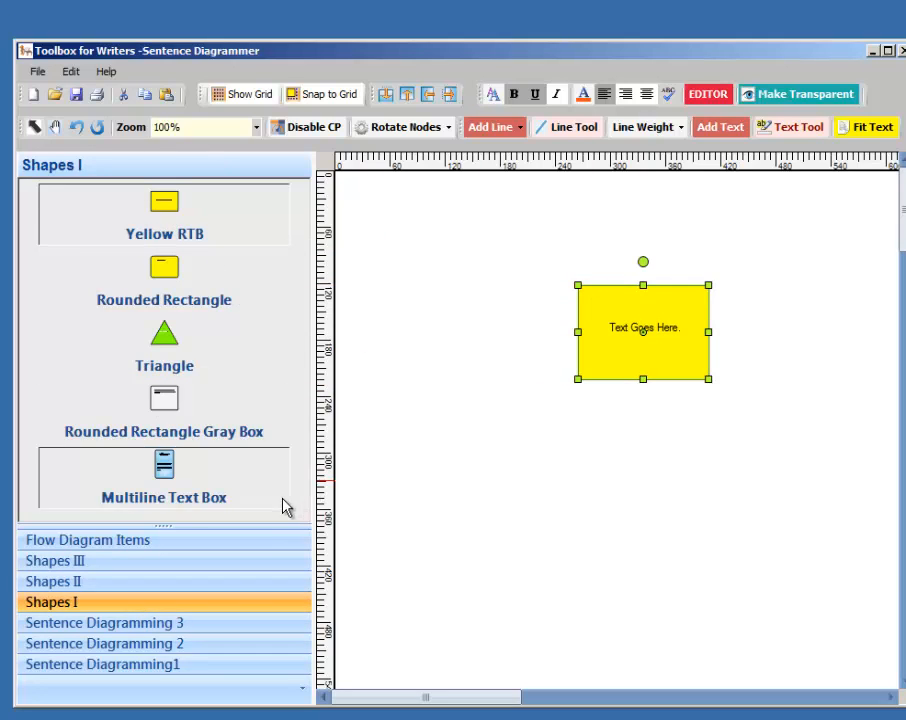
{"action": "left_click", "coordinate": [645, 330]}
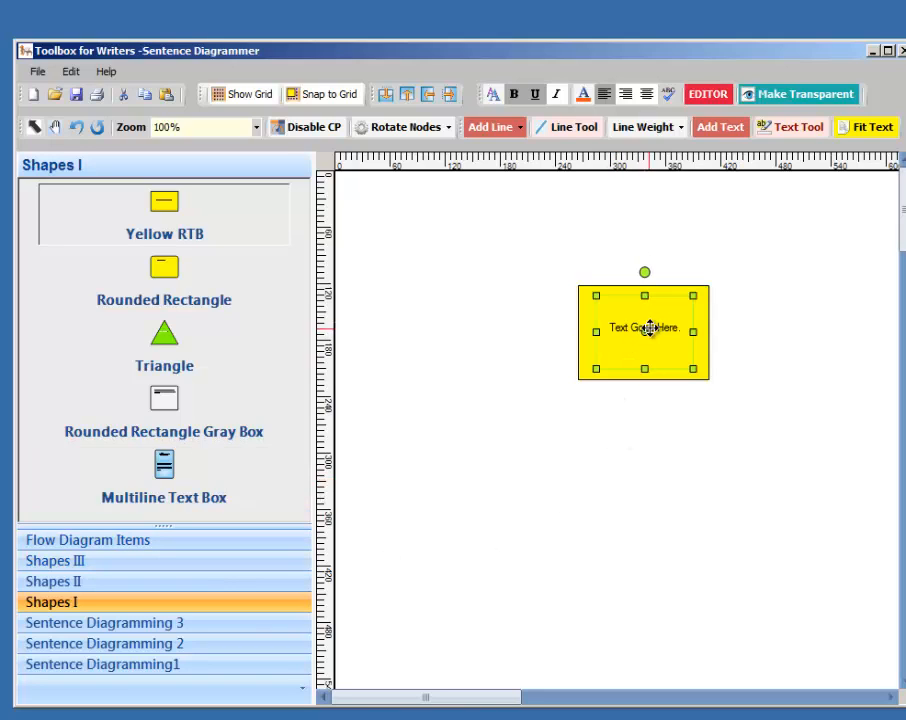
{"action": "double_click", "coordinate": [629, 349]}
{"action": "left_click", "coordinate": [837, 436]}
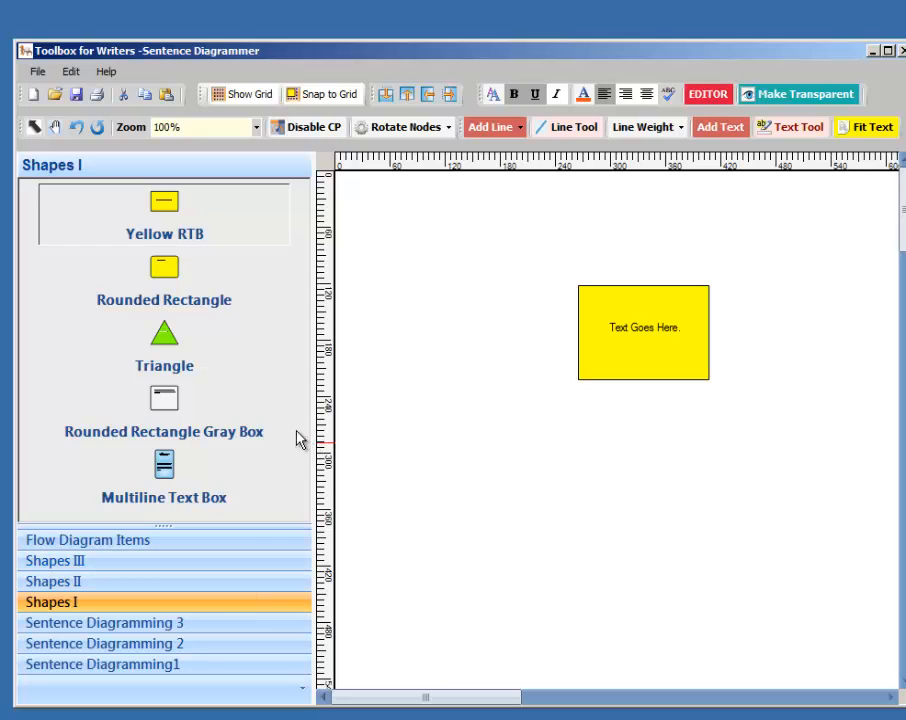
Browse the symbols in the Shapes II, Shapes III and Flow Diagram Items palettes, examining the flow symbols down to Data store
{"action": "left_click", "coordinate": [196, 581]}
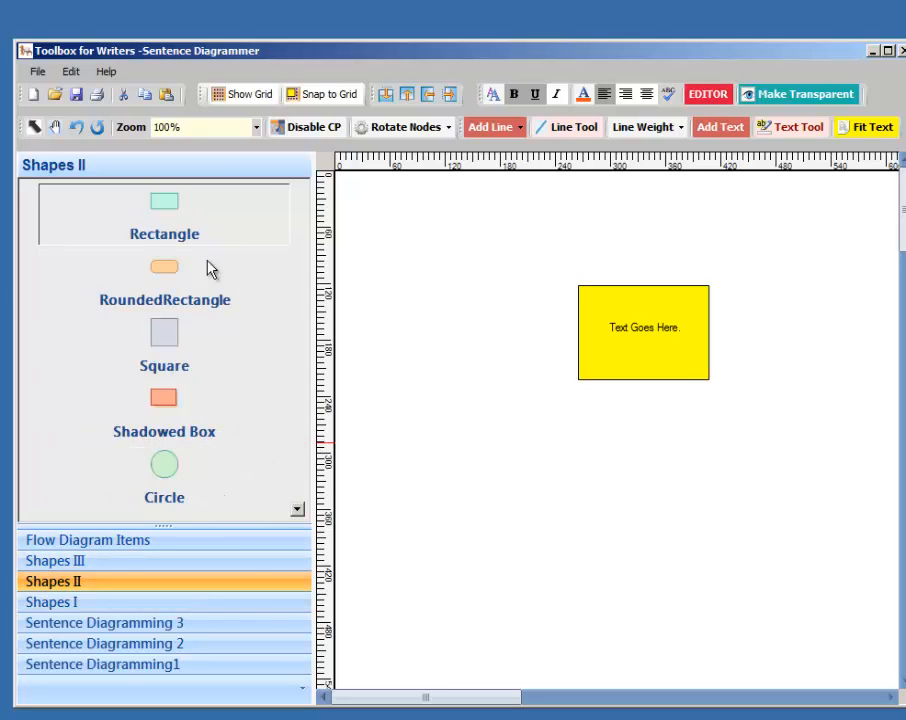
{"action": "left_click", "coordinate": [212, 562]}
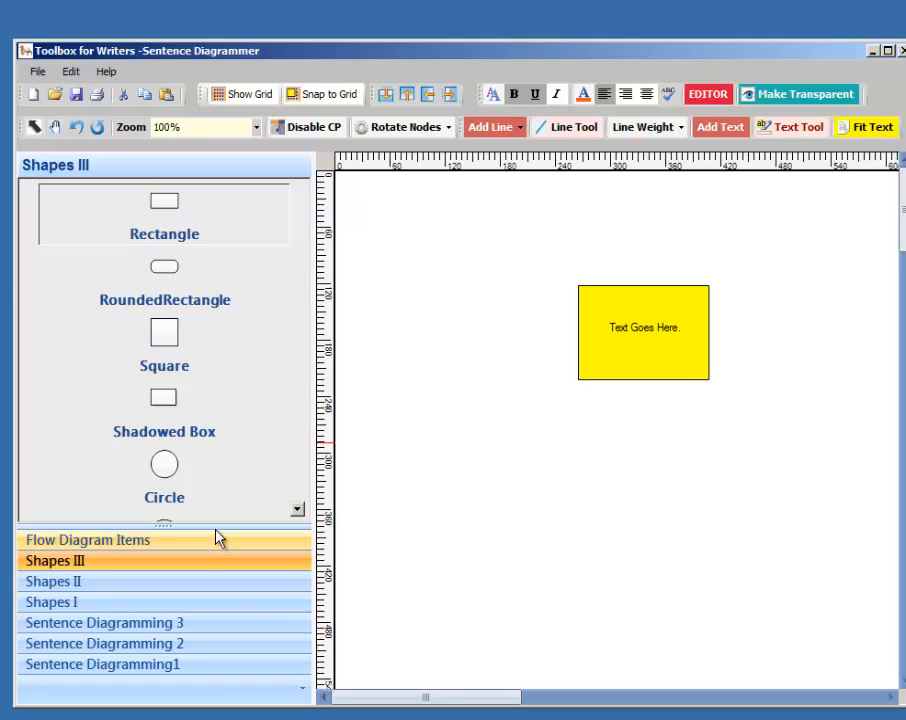
{"action": "left_click", "coordinate": [188, 541]}
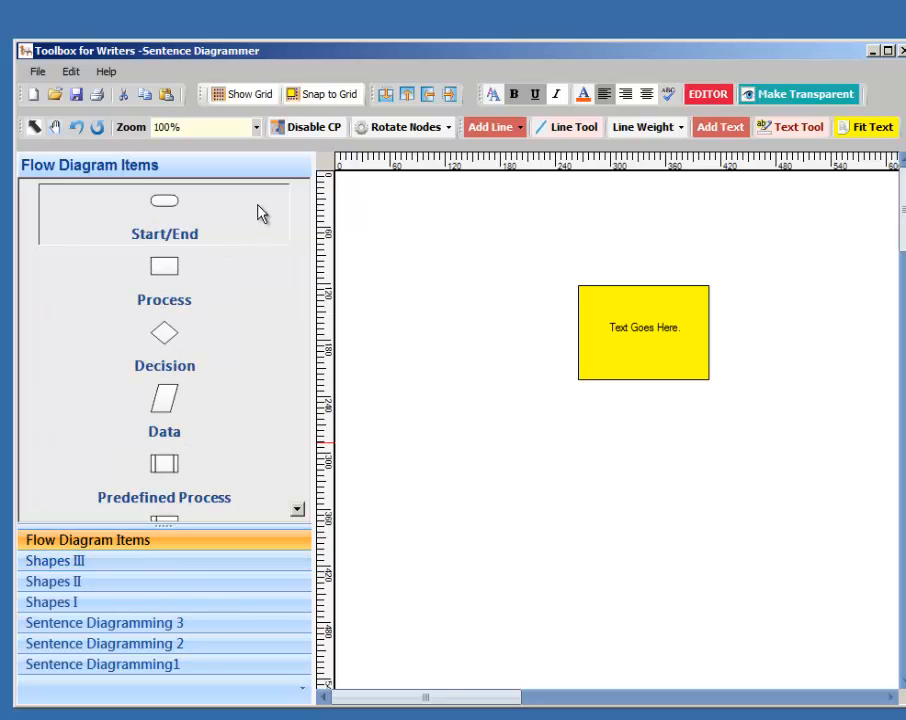
{"action": "left_click", "coordinate": [298, 509]}
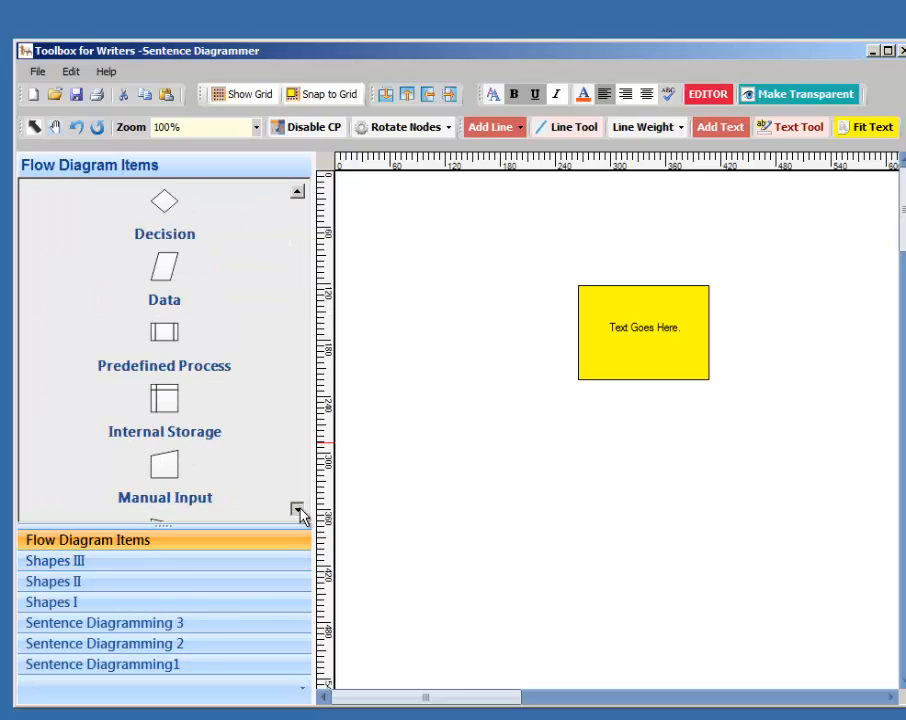
{"action": "left_click", "coordinate": [298, 509]}
{"action": "left_click", "coordinate": [298, 509]}
{"action": "left_click", "coordinate": [298, 509]}
{"action": "left_click", "coordinate": [298, 509]}
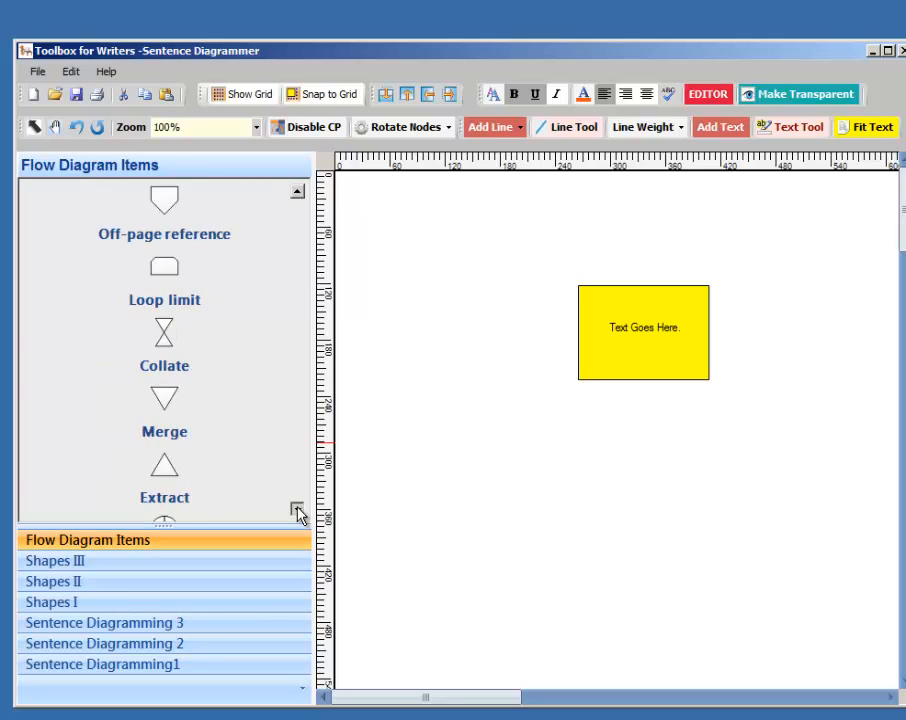
{"action": "left_click", "coordinate": [298, 509]}
{"action": "left_click", "coordinate": [298, 509]}
{"action": "left_click", "coordinate": [298, 509]}
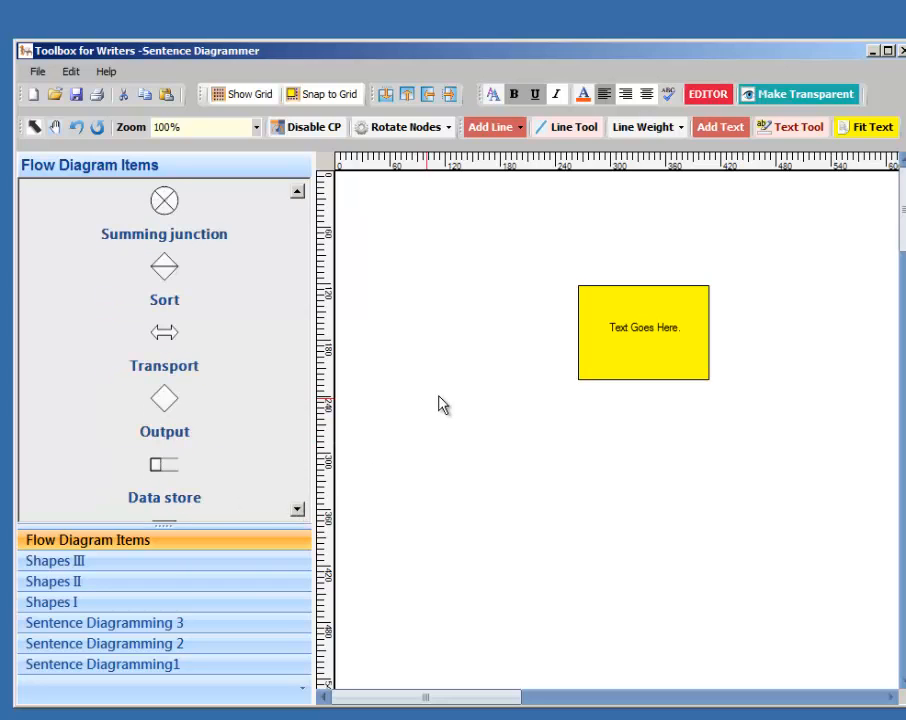
Select the yellow text rectangle on the page and delete it
{"action": "left_click_drag", "start_coordinate": [526, 228], "coordinate": [799, 483]}
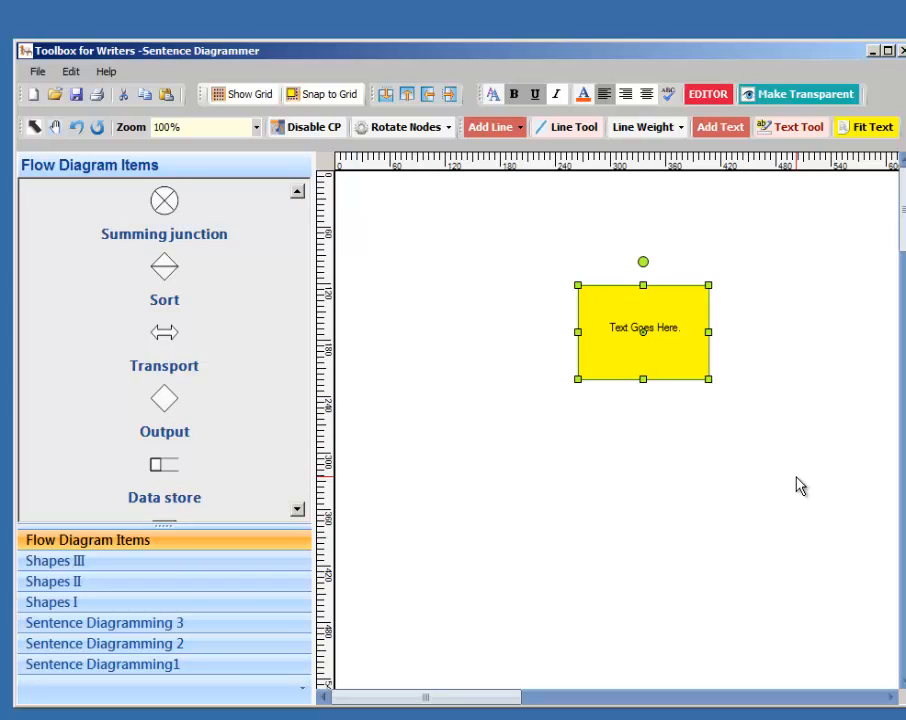
{"action": "key", "text": "Delete"}
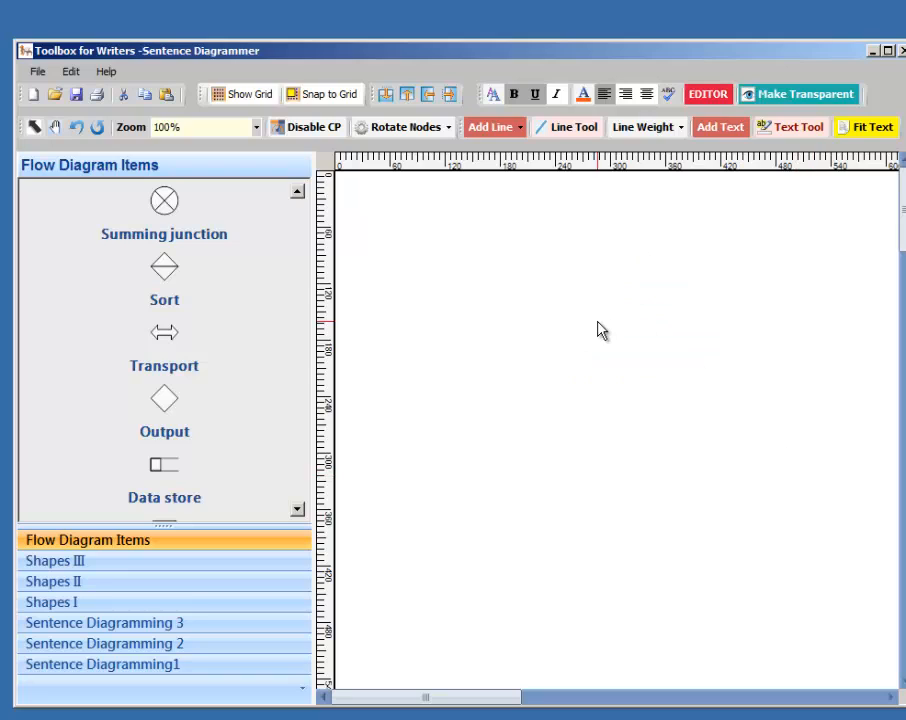